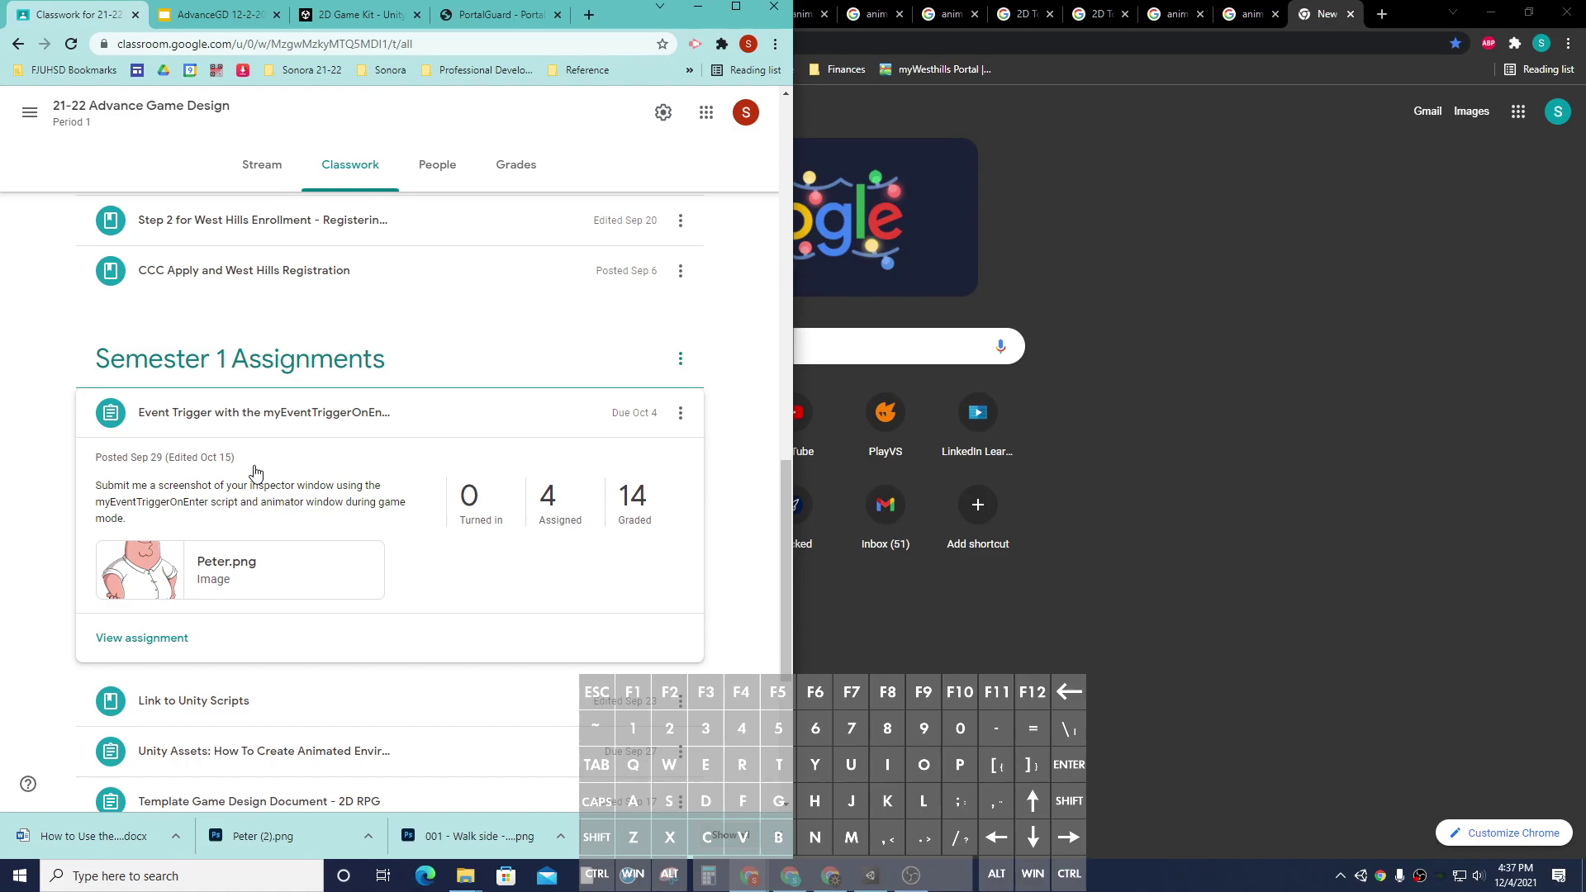
Open the Peter.png attachment of the Event Trigger assignment in a new tab and download the image.
{"action": "right_click", "coordinate": [236, 561]}
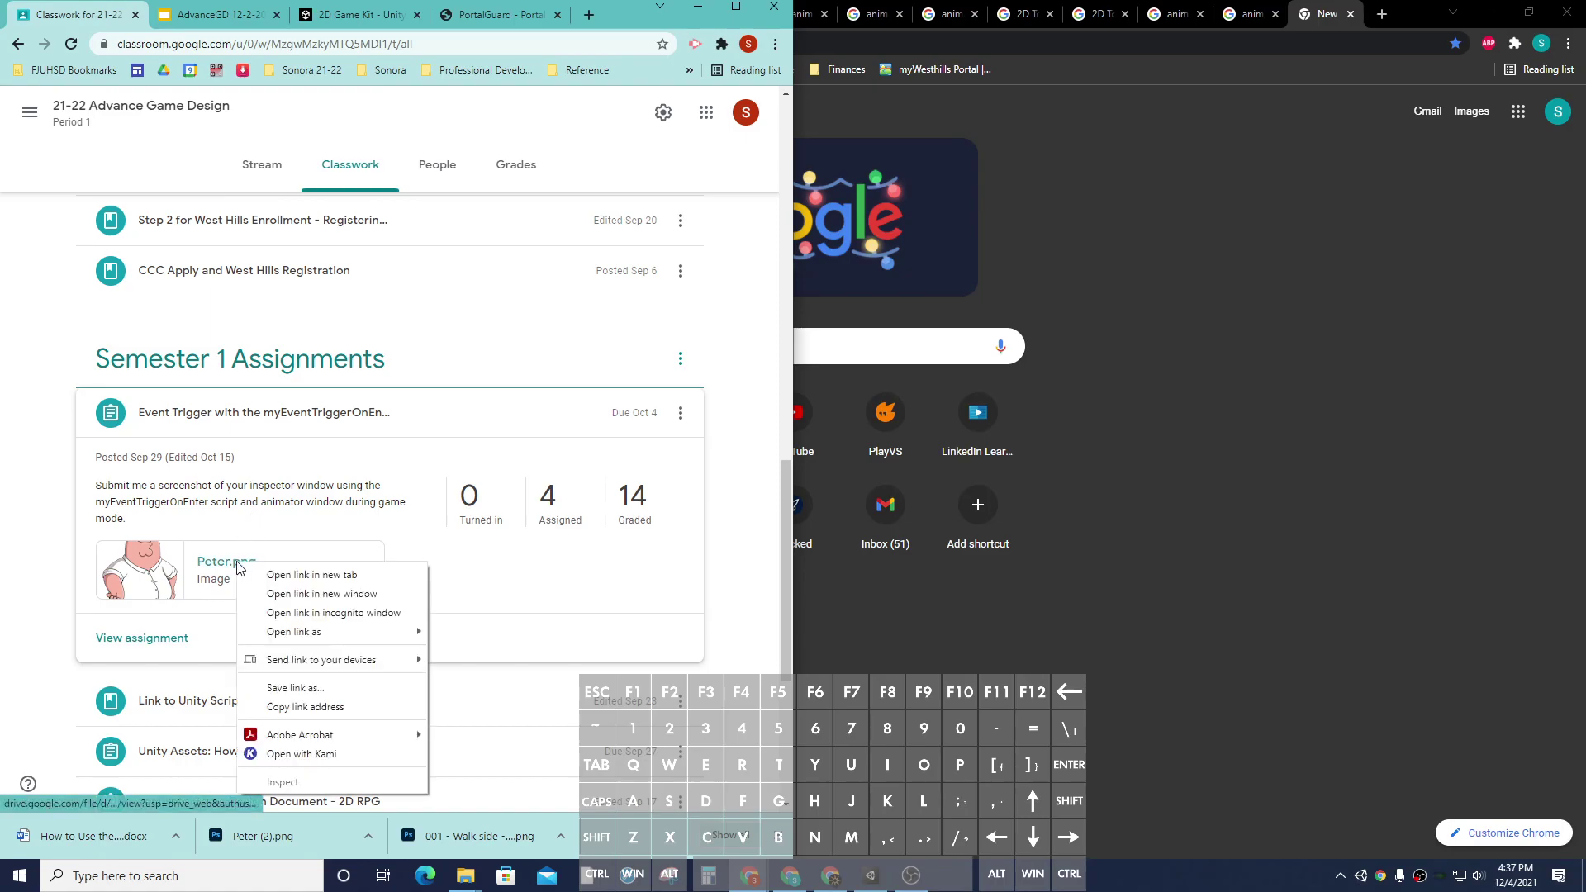
{"action": "left_click", "coordinate": [276, 579]}
{"action": "key", "text": "ctrl+Tab"}
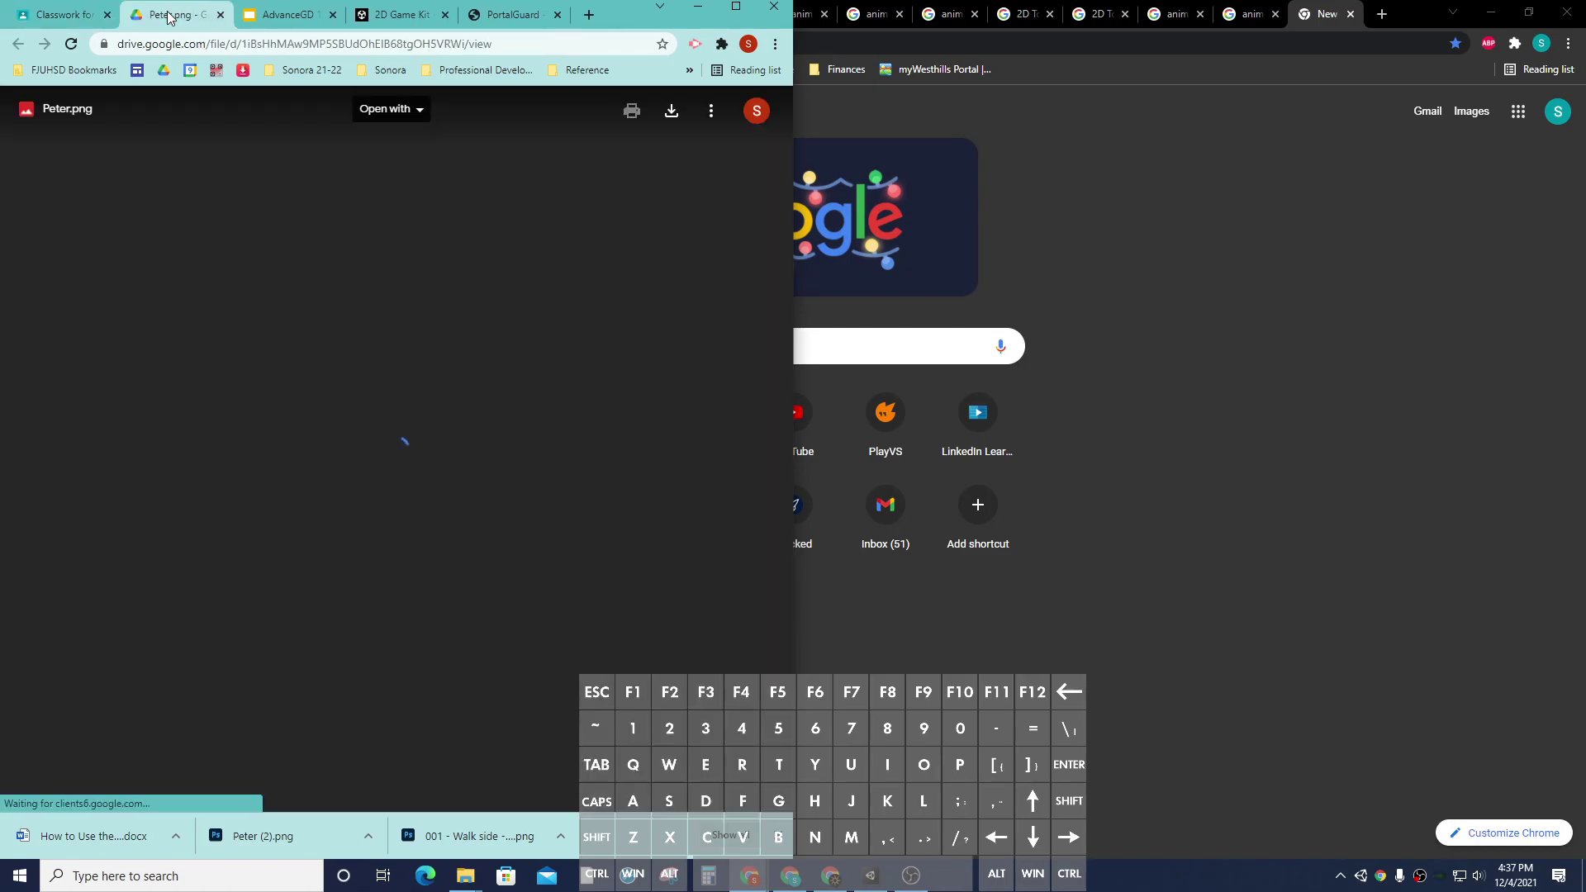
{"action": "left_click", "coordinate": [677, 117]}
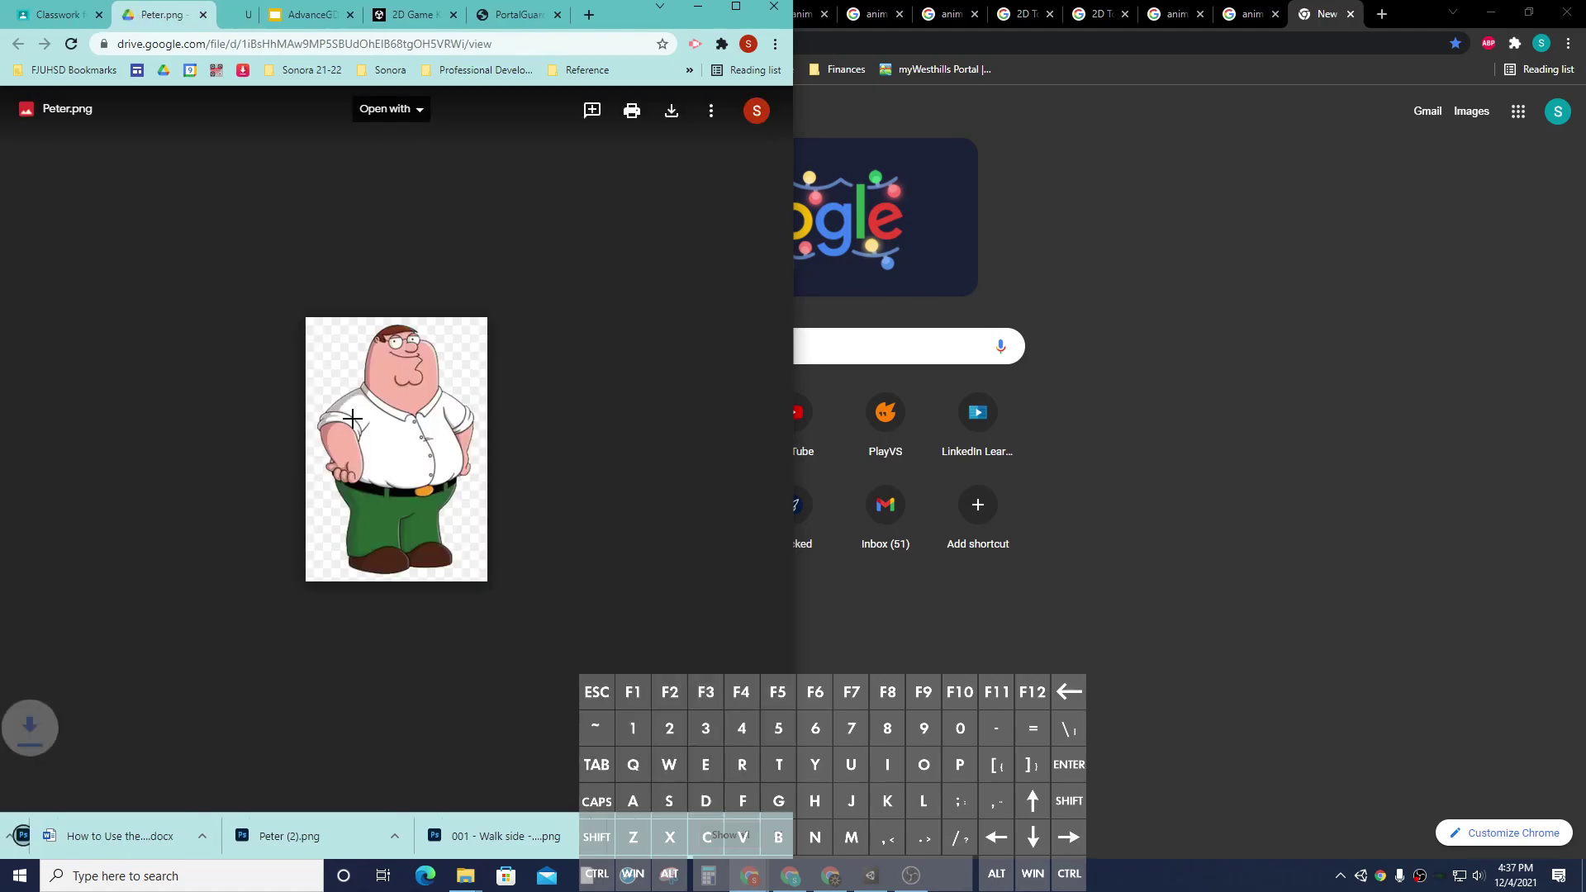
From the class's Link to Unity Scripts material, open the Unity Assets and Scripts folder and download myEventTriggerOnEnter.cs.
{"action": "left_click", "coordinate": [63, 17]}
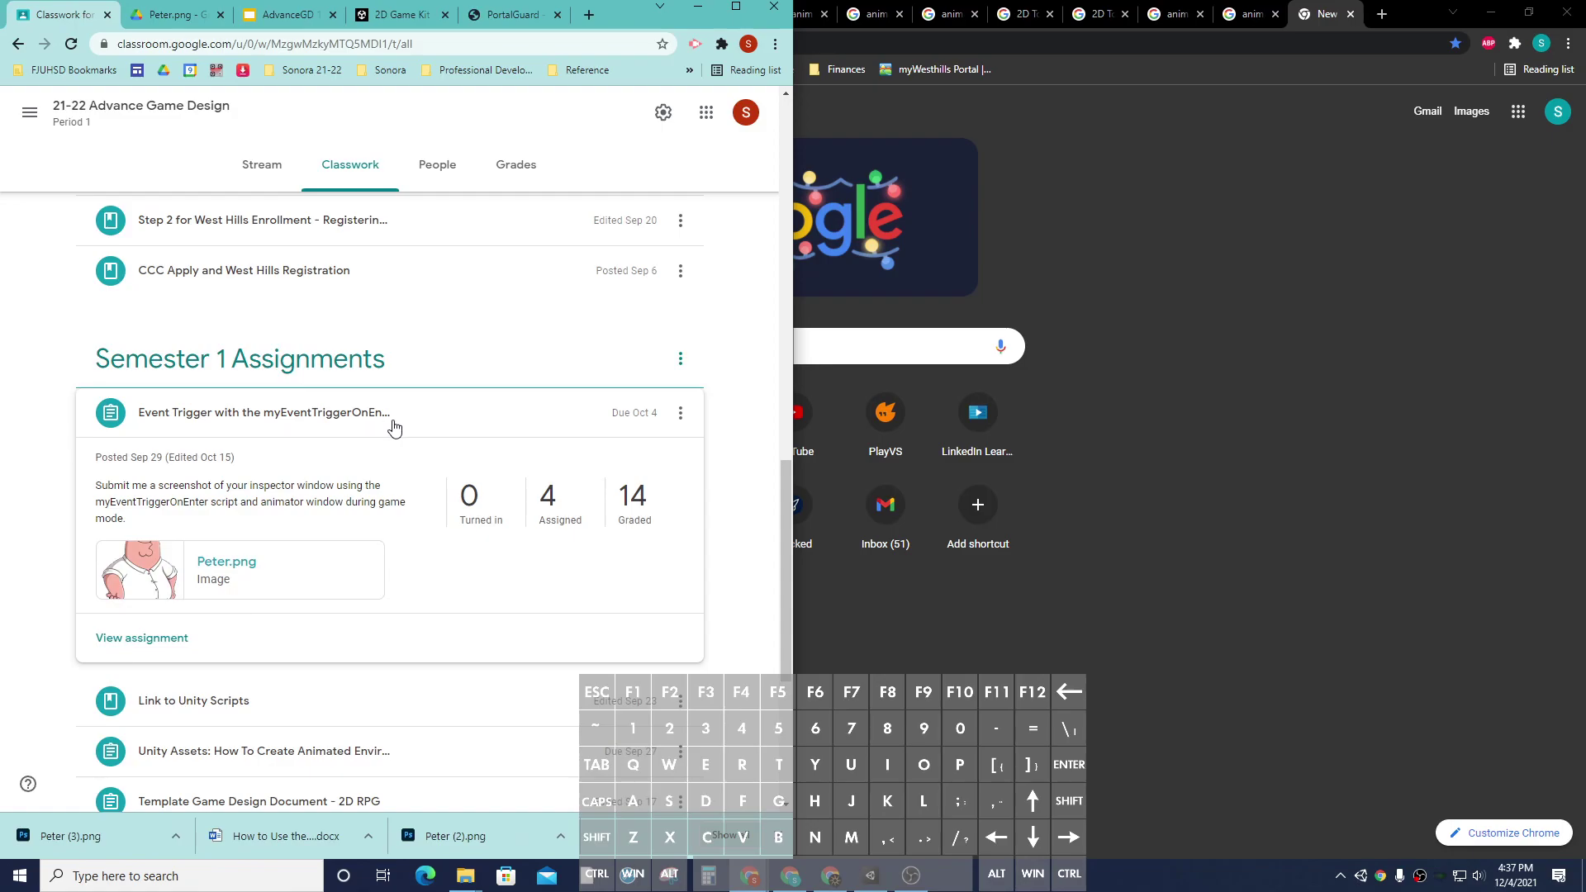
{"action": "left_click", "coordinate": [237, 709]}
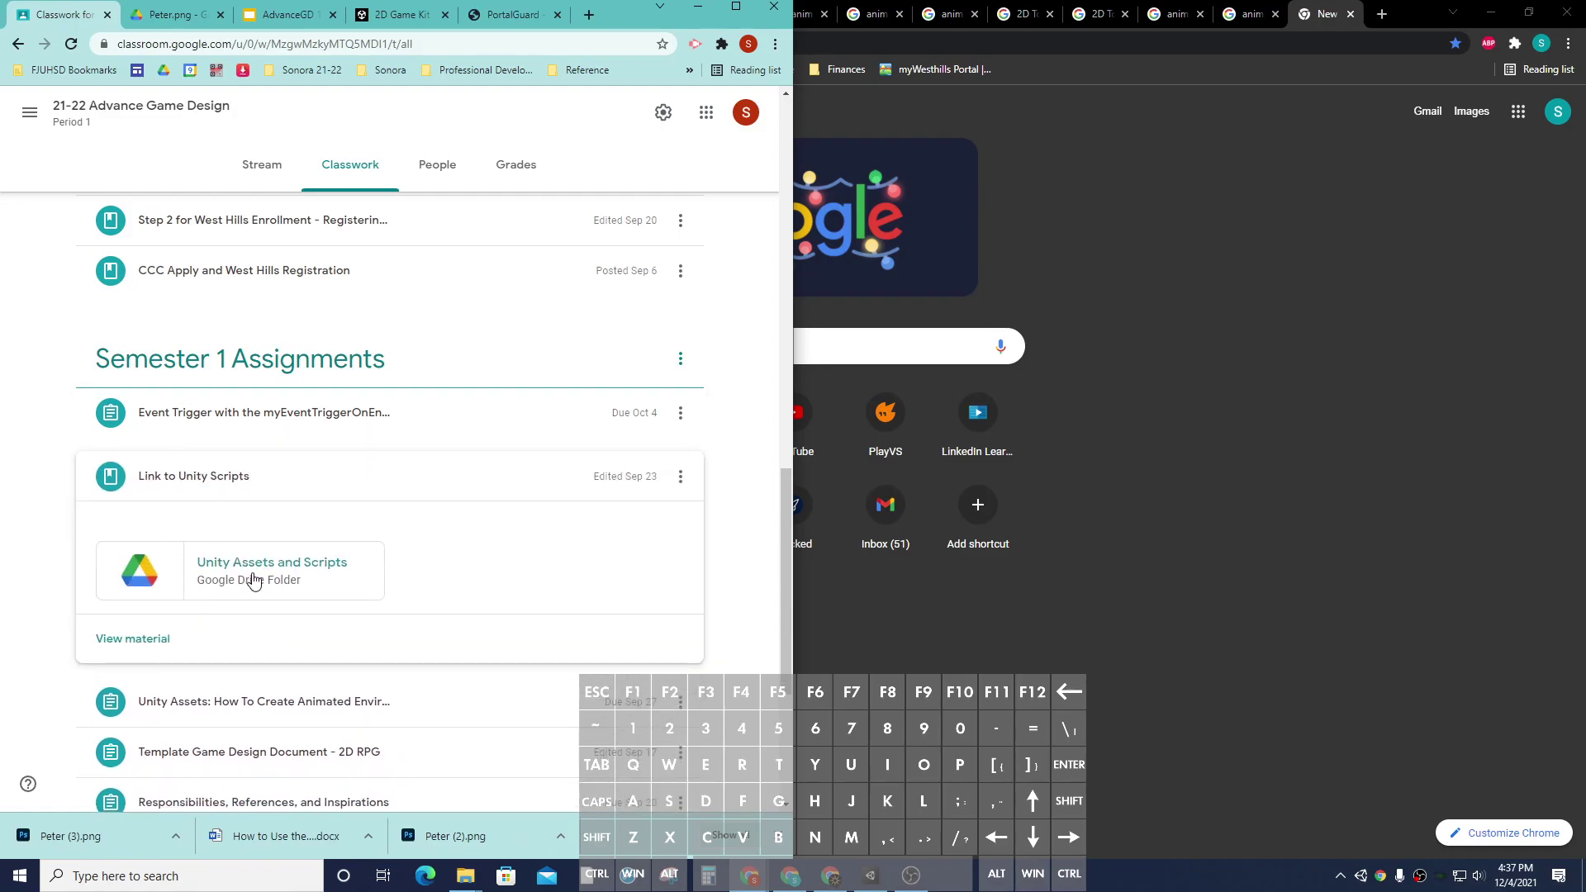
{"action": "left_click", "coordinate": [254, 570]}
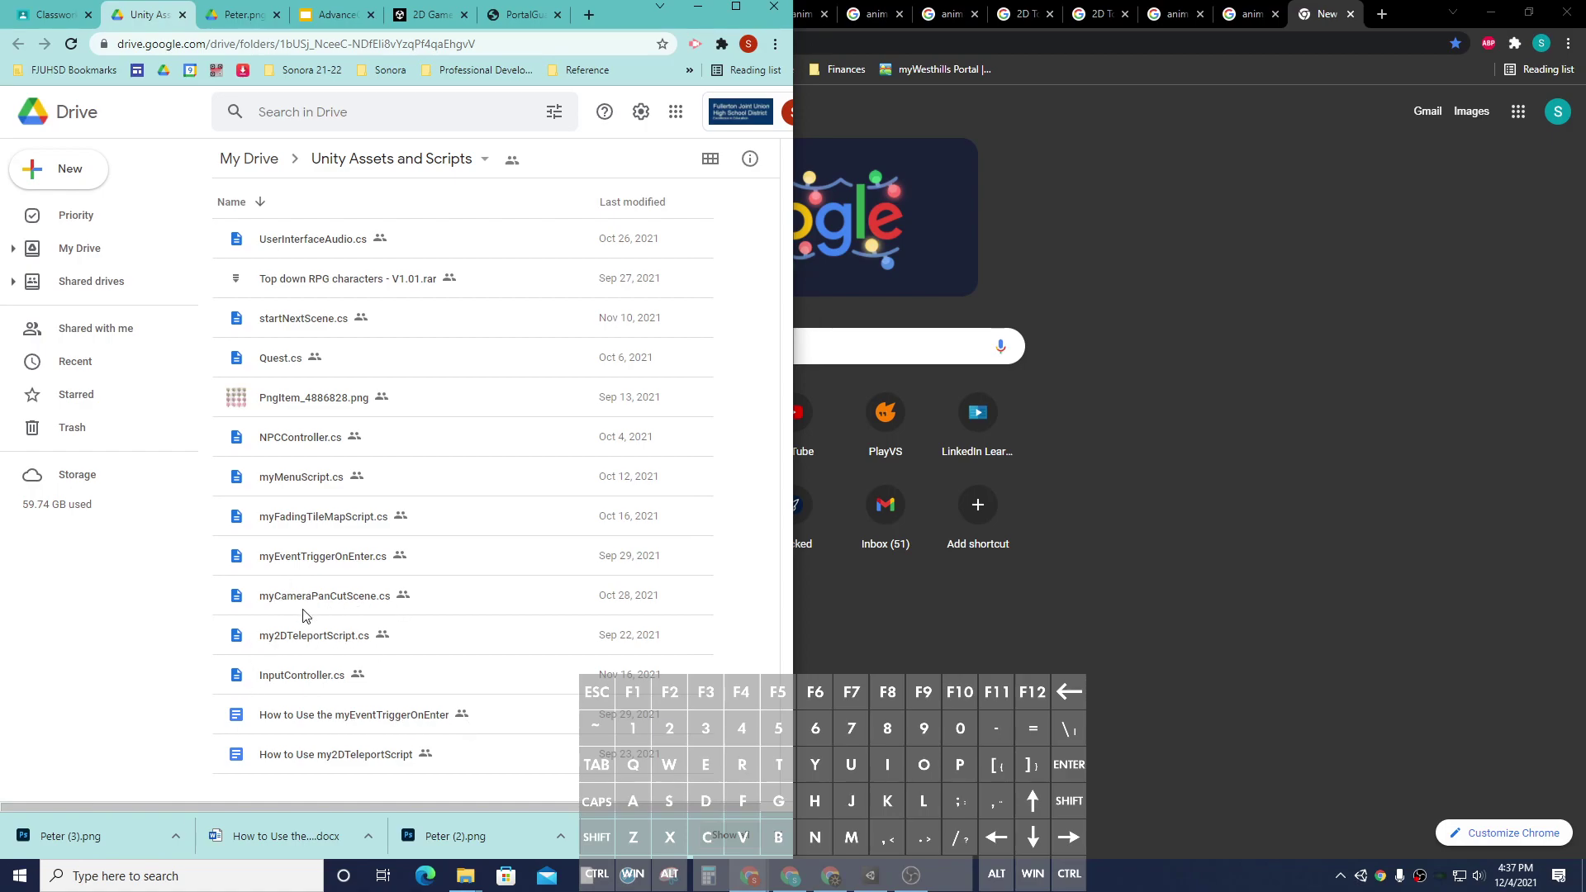
{"action": "right_click", "coordinate": [302, 566]}
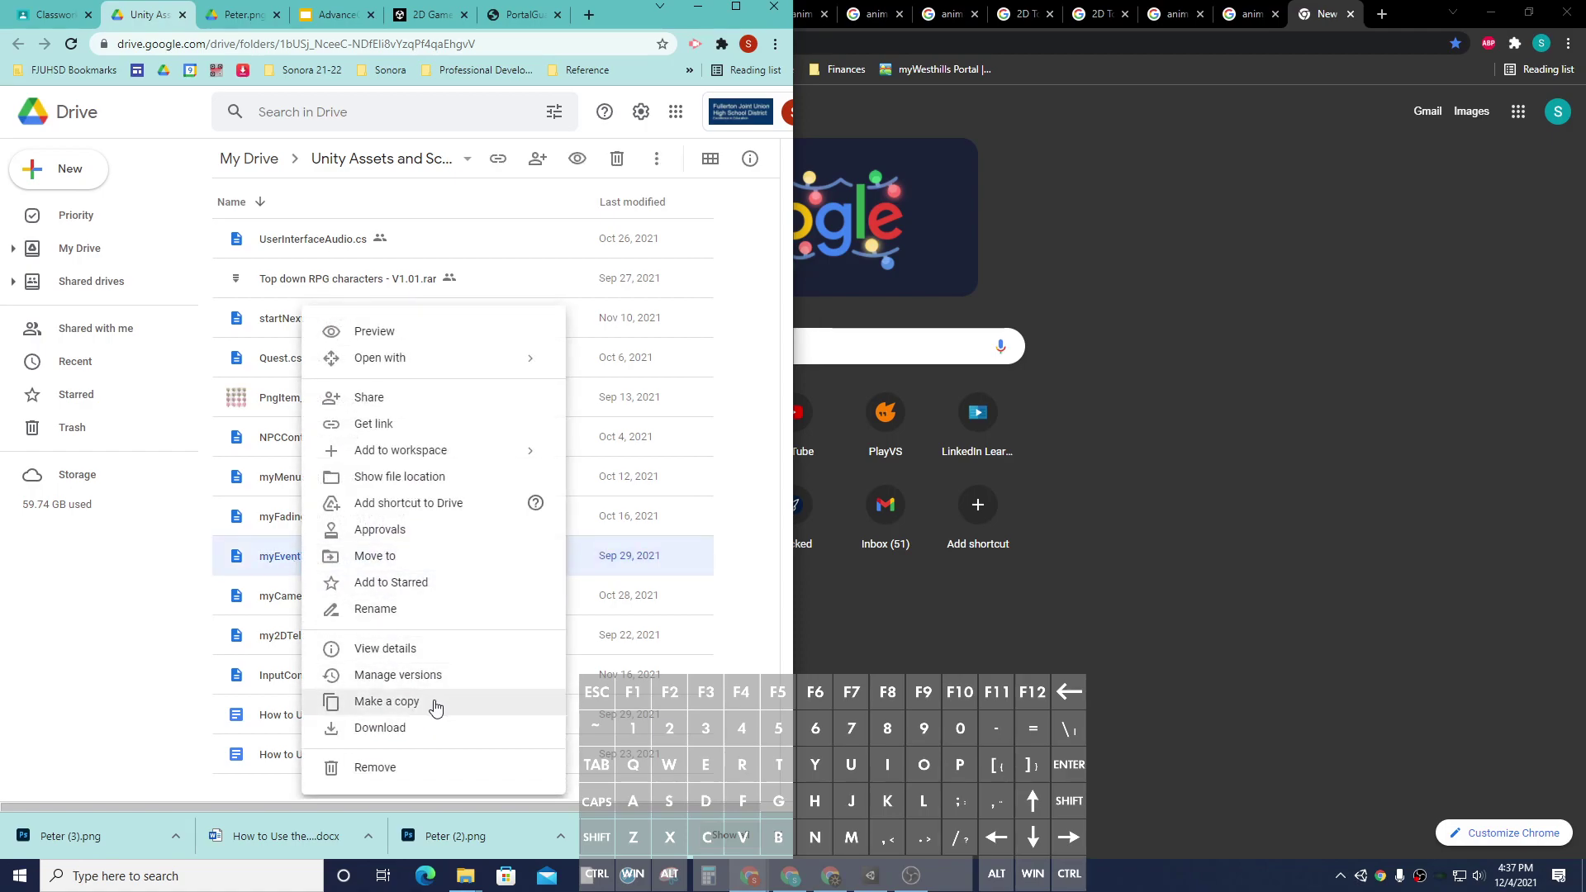
{"action": "left_click", "coordinate": [422, 733]}
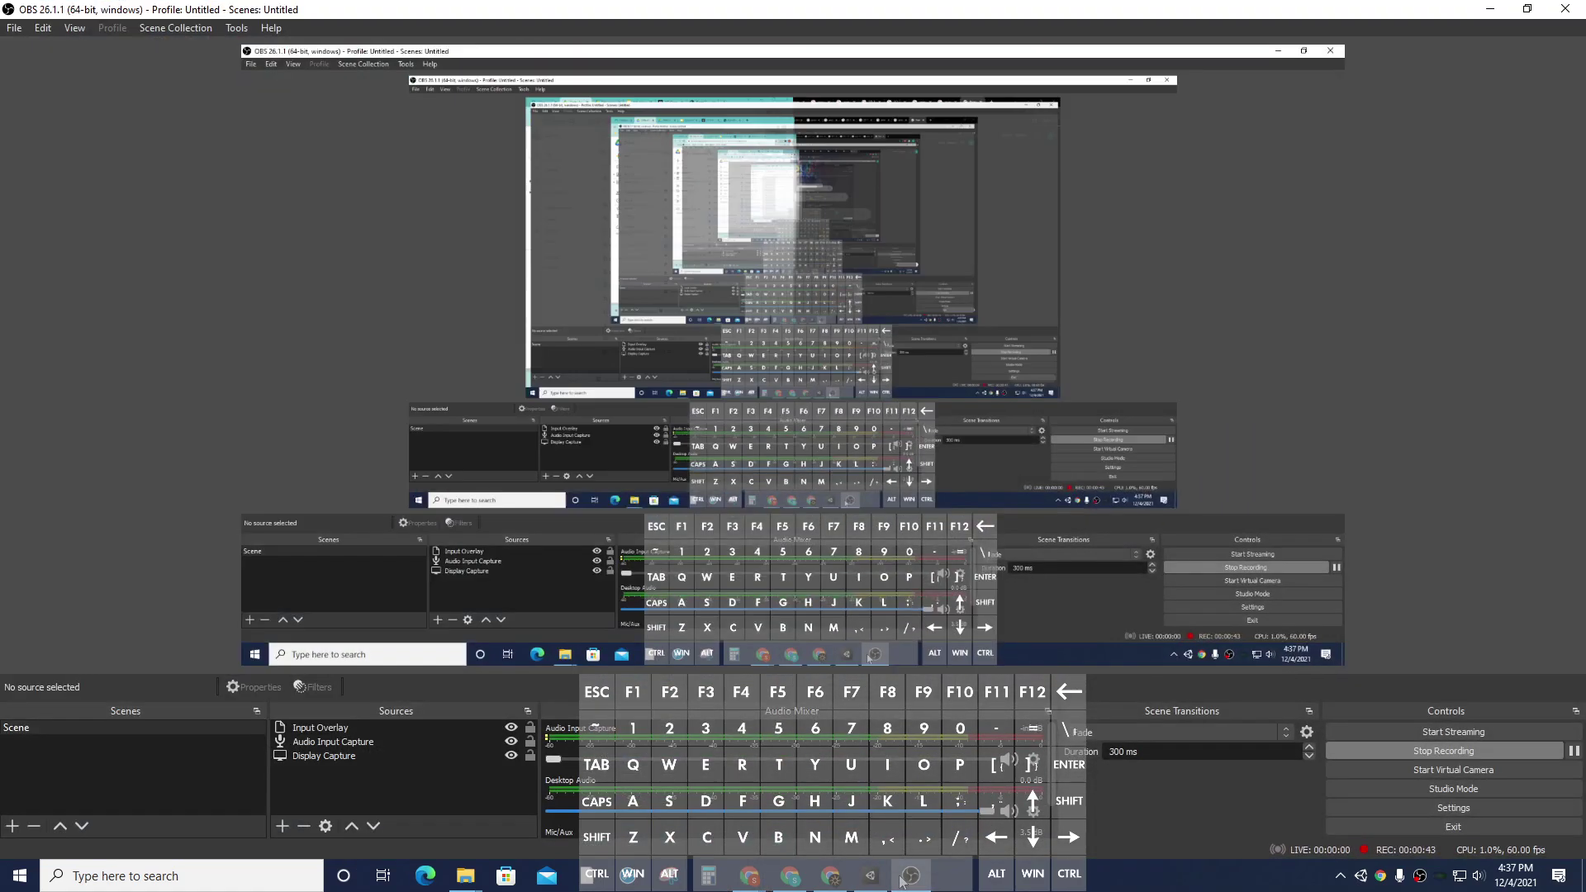
Switch to Unity and import Peter (3).png from Downloads into the myCharacterSprites folder.
{"action": "left_click", "coordinate": [910, 874]}
{"action": "left_click", "coordinate": [870, 875]}
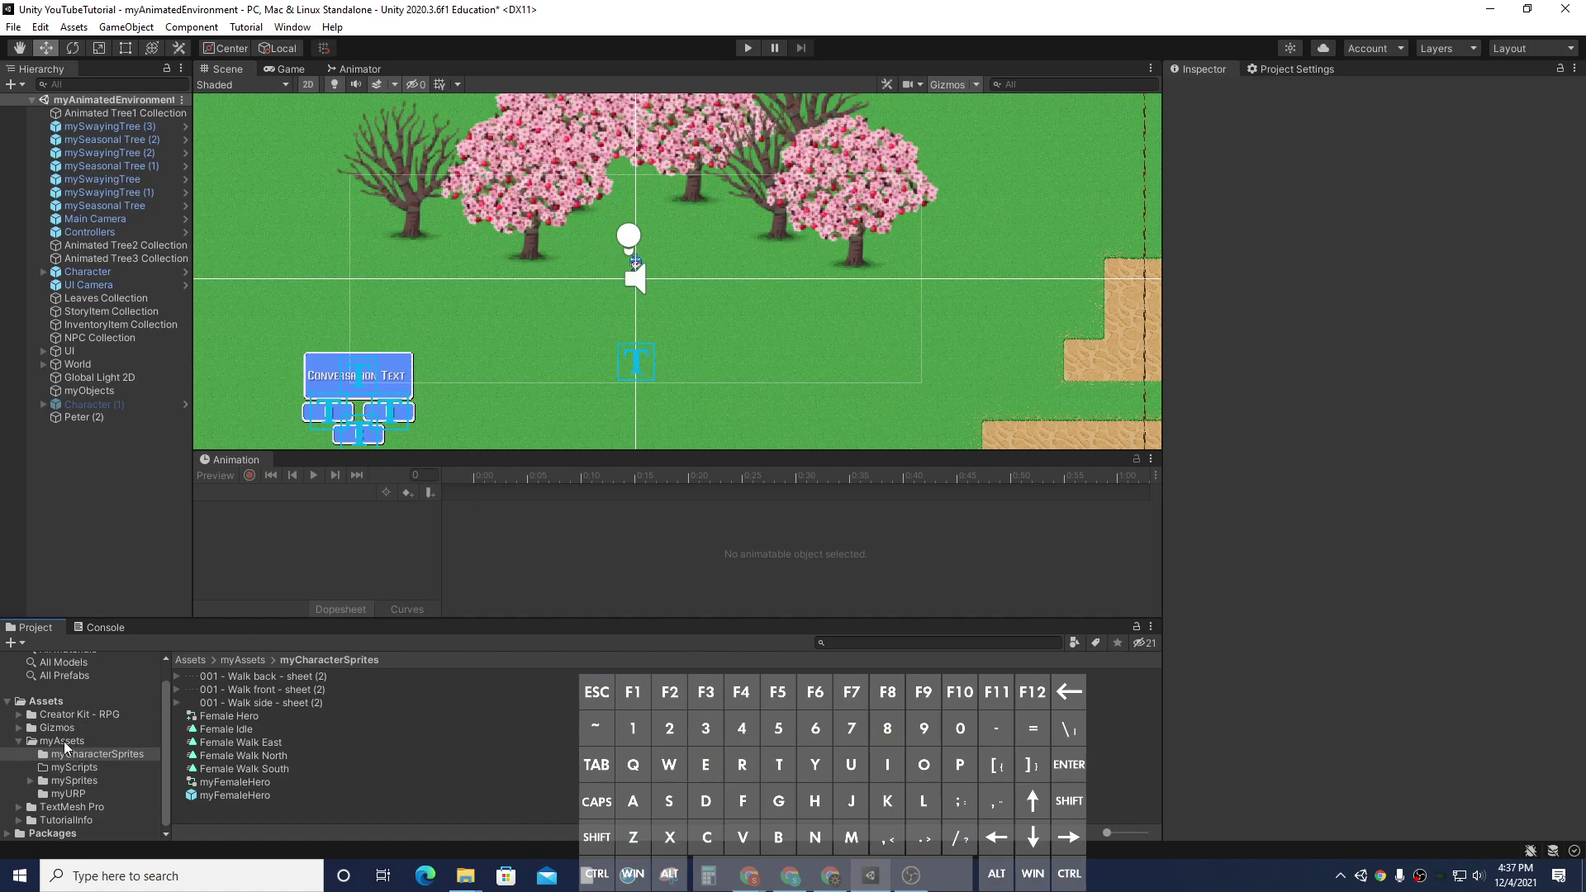
{"action": "right_click", "coordinate": [370, 816]}
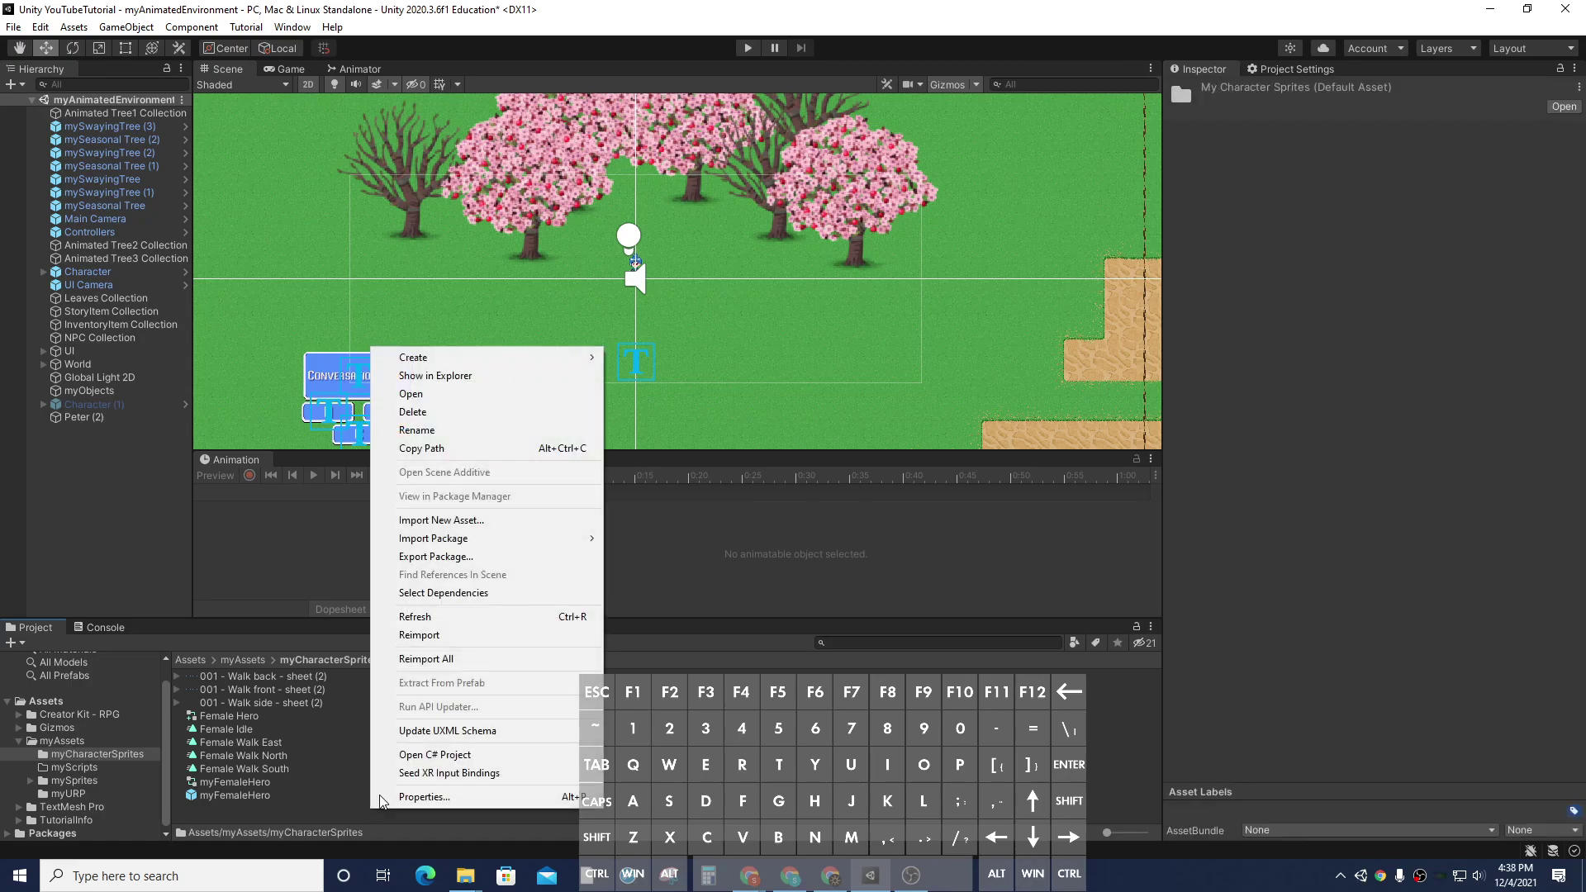
{"action": "left_click", "coordinate": [476, 522]}
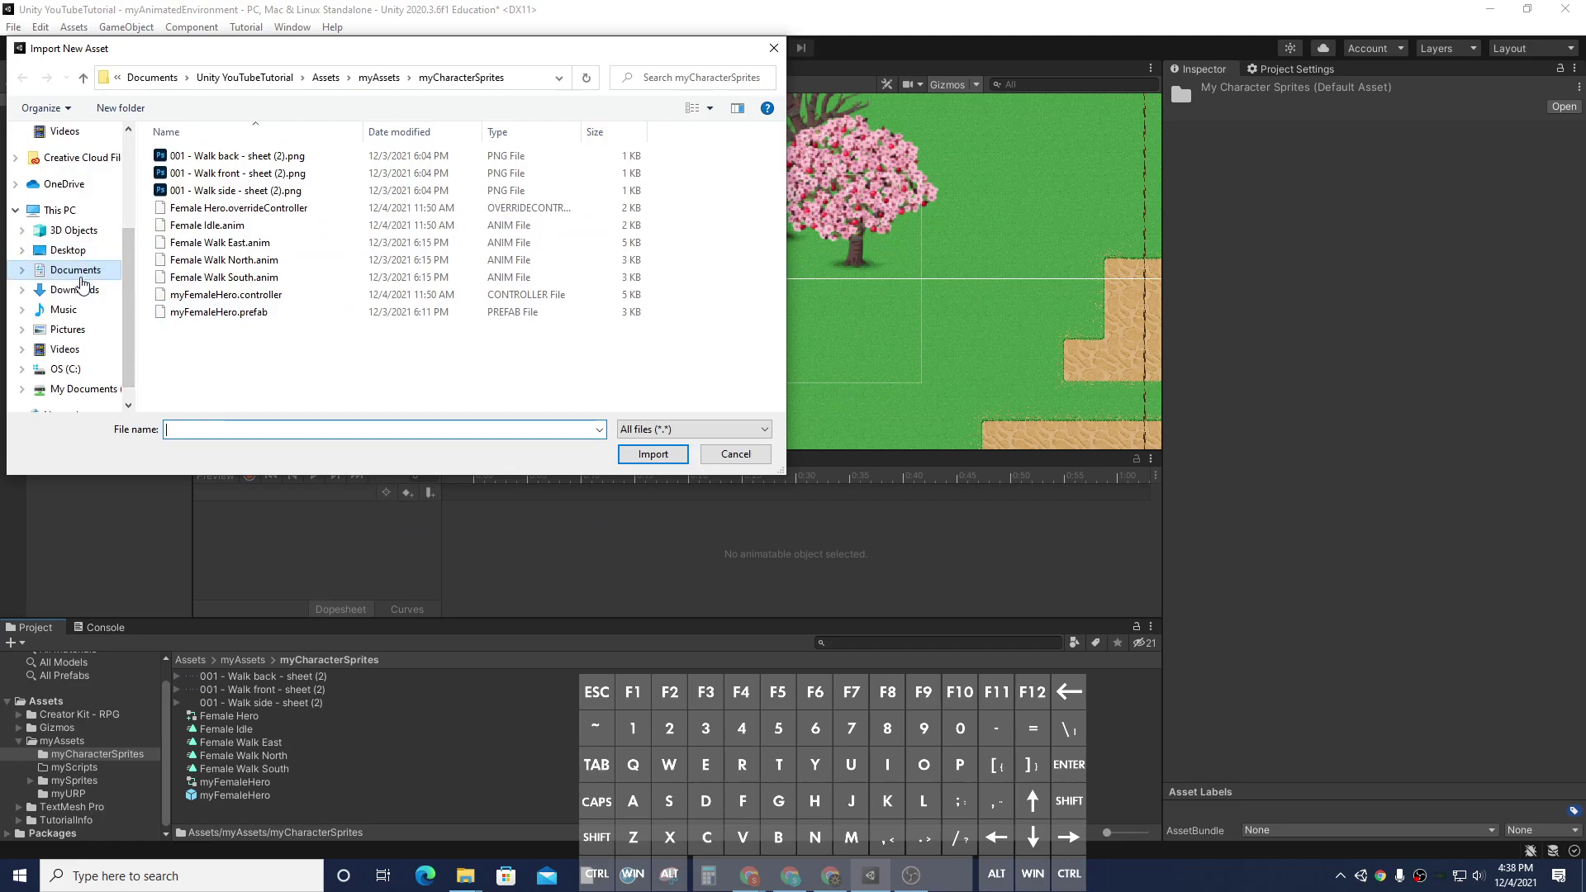
{"action": "left_click", "coordinate": [74, 289]}
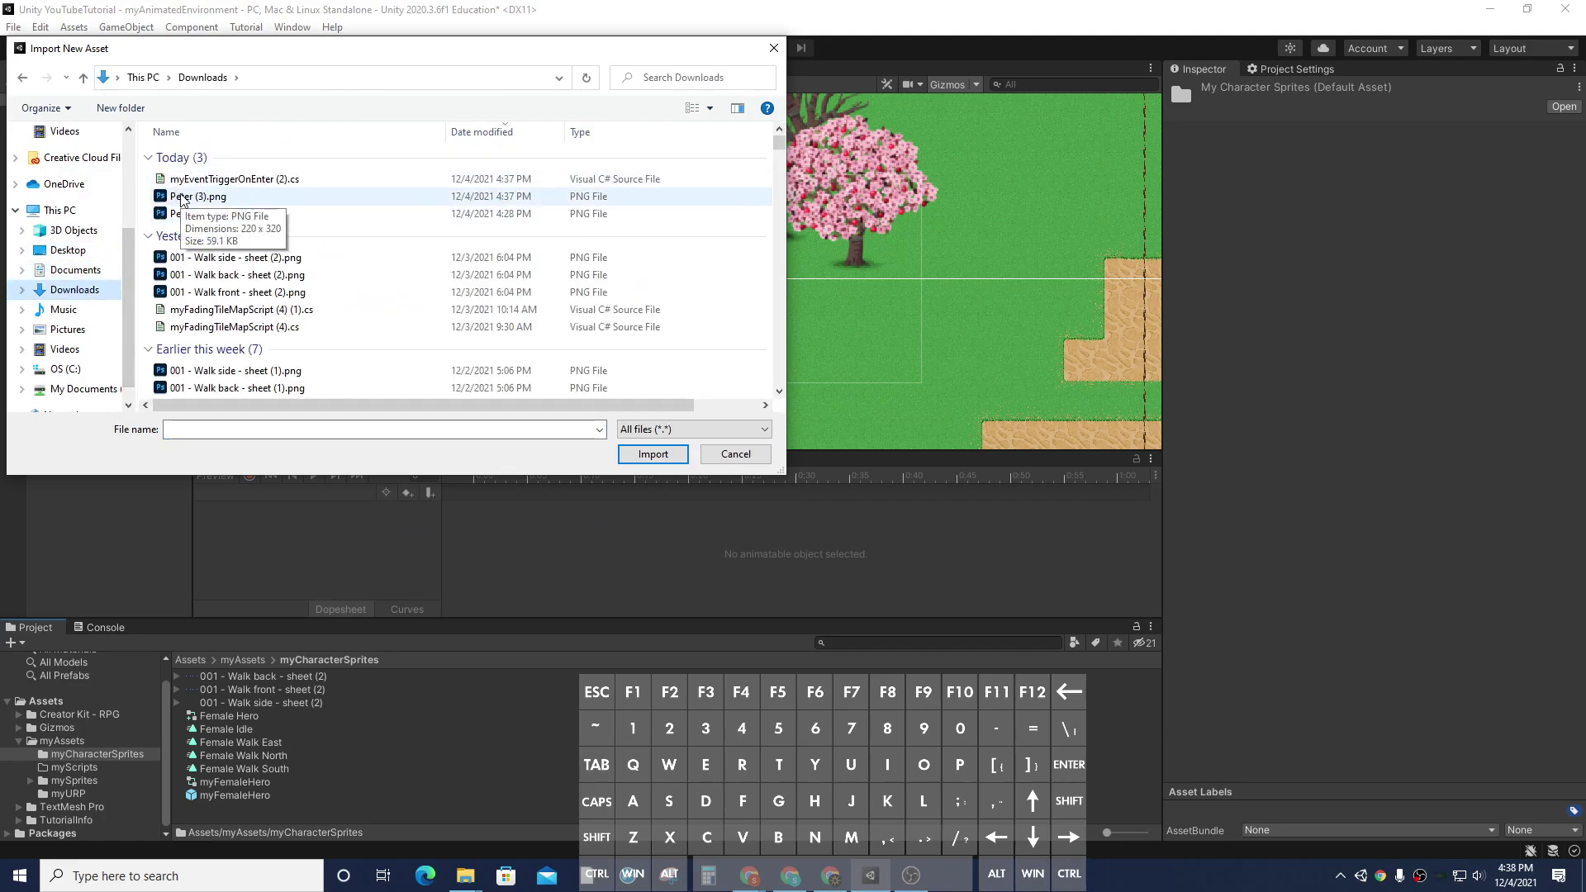
{"action": "double_click", "coordinate": [182, 197]}
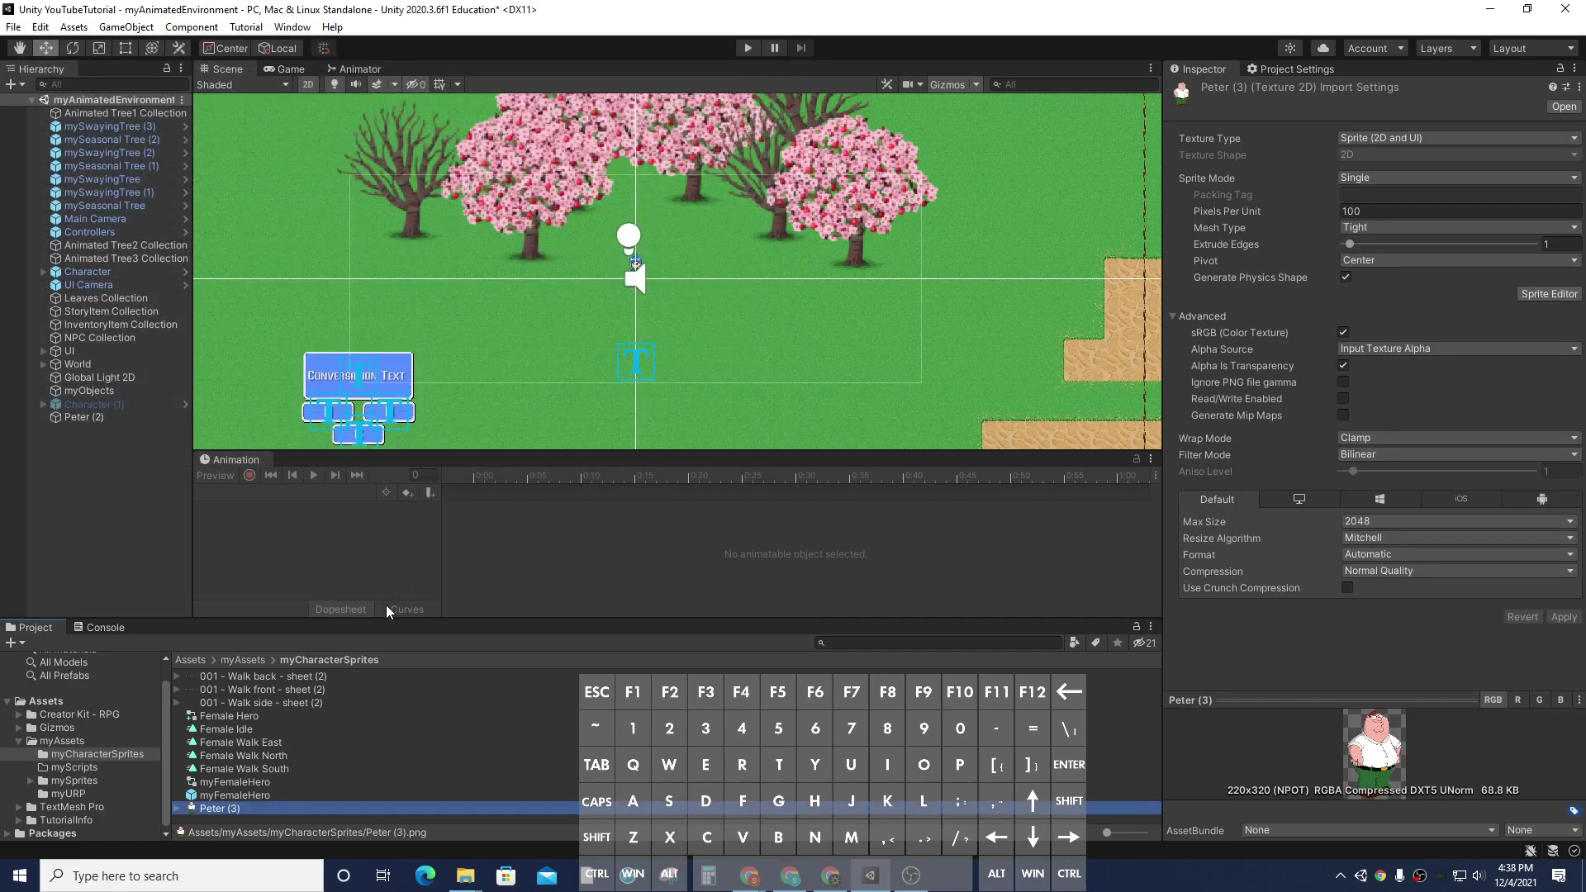
Place the Peter (3) sprite in the scene beside the conversation text and delete the old Peter (2) object.
{"action": "left_click_drag", "start_coordinate": [238, 811], "coordinate": [532, 372]}
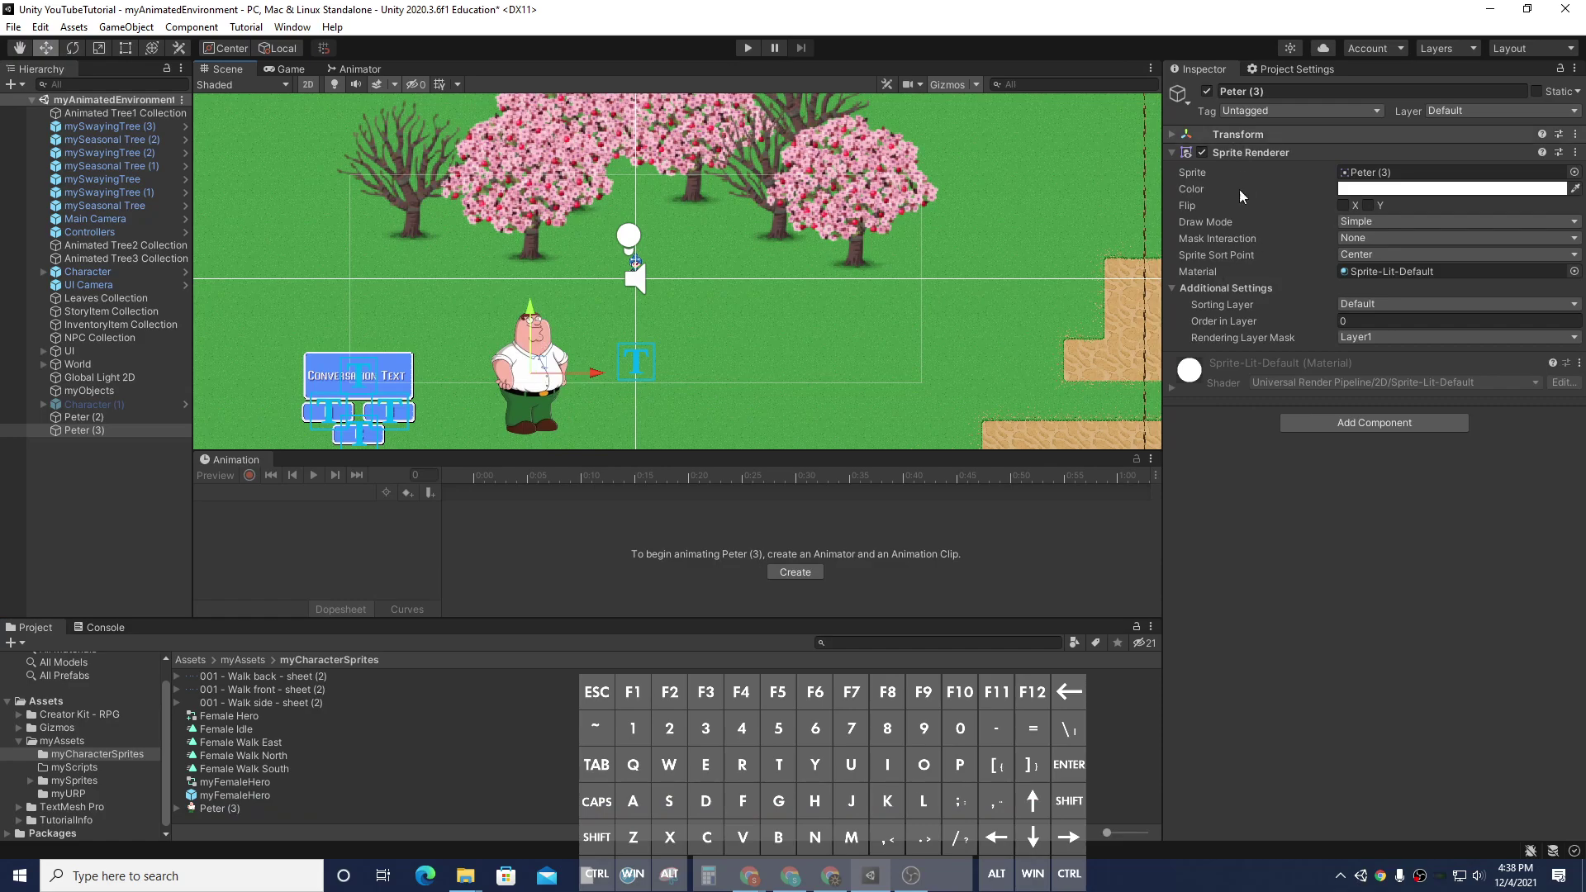
{"action": "left_click", "coordinate": [132, 421]}
{"action": "key", "text": "Delete"}
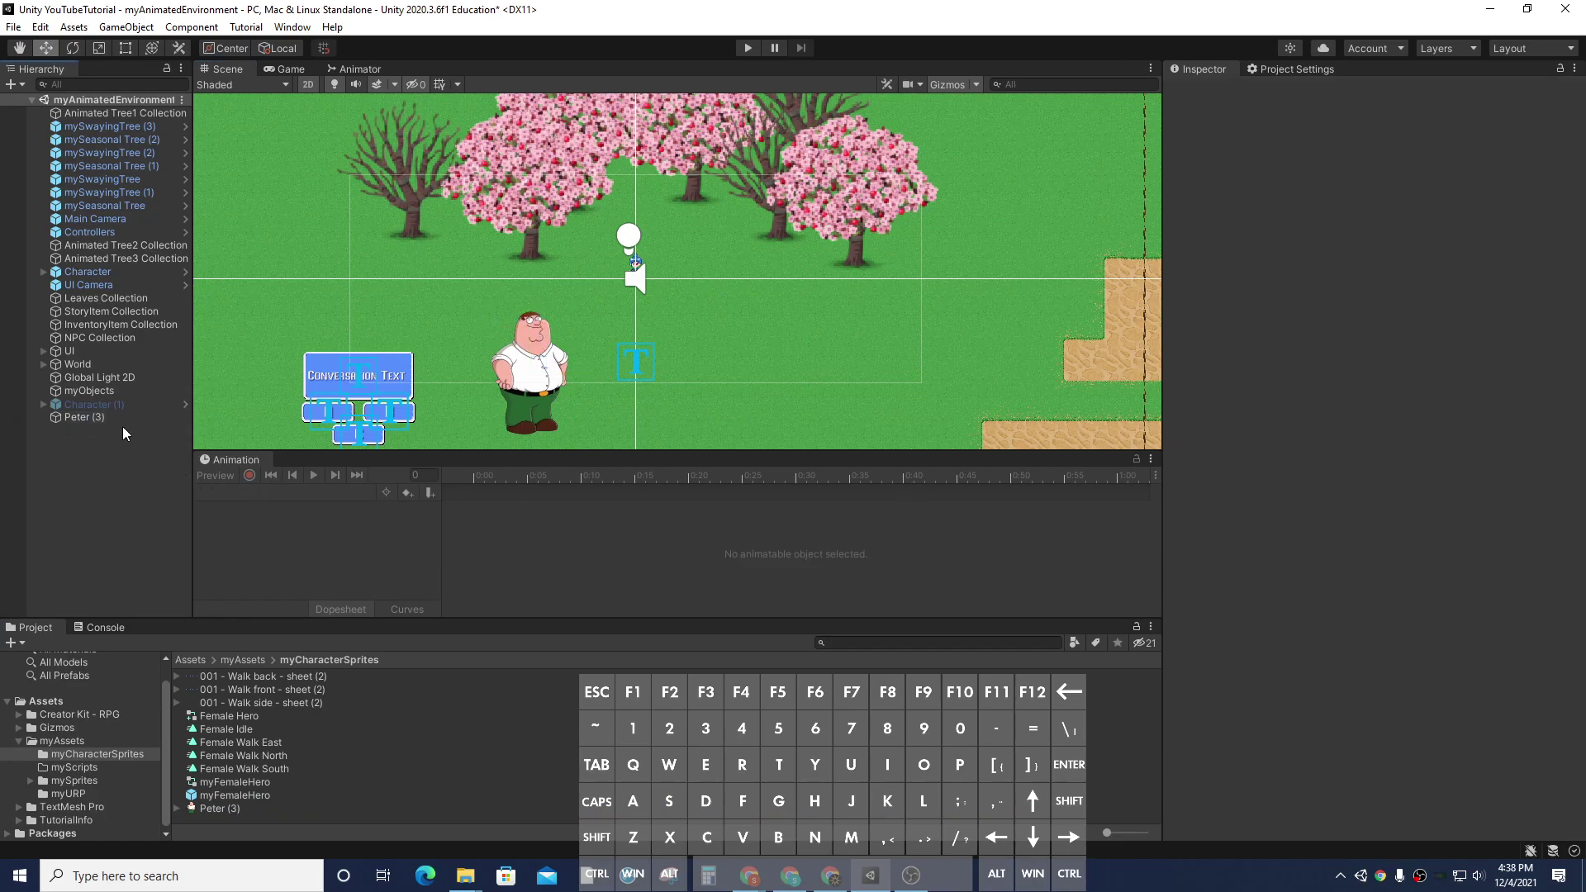
Create an animation clip named Peter Patrol for the Peter (3) object in myCharacterSprites.
{"action": "left_click", "coordinate": [122, 421]}
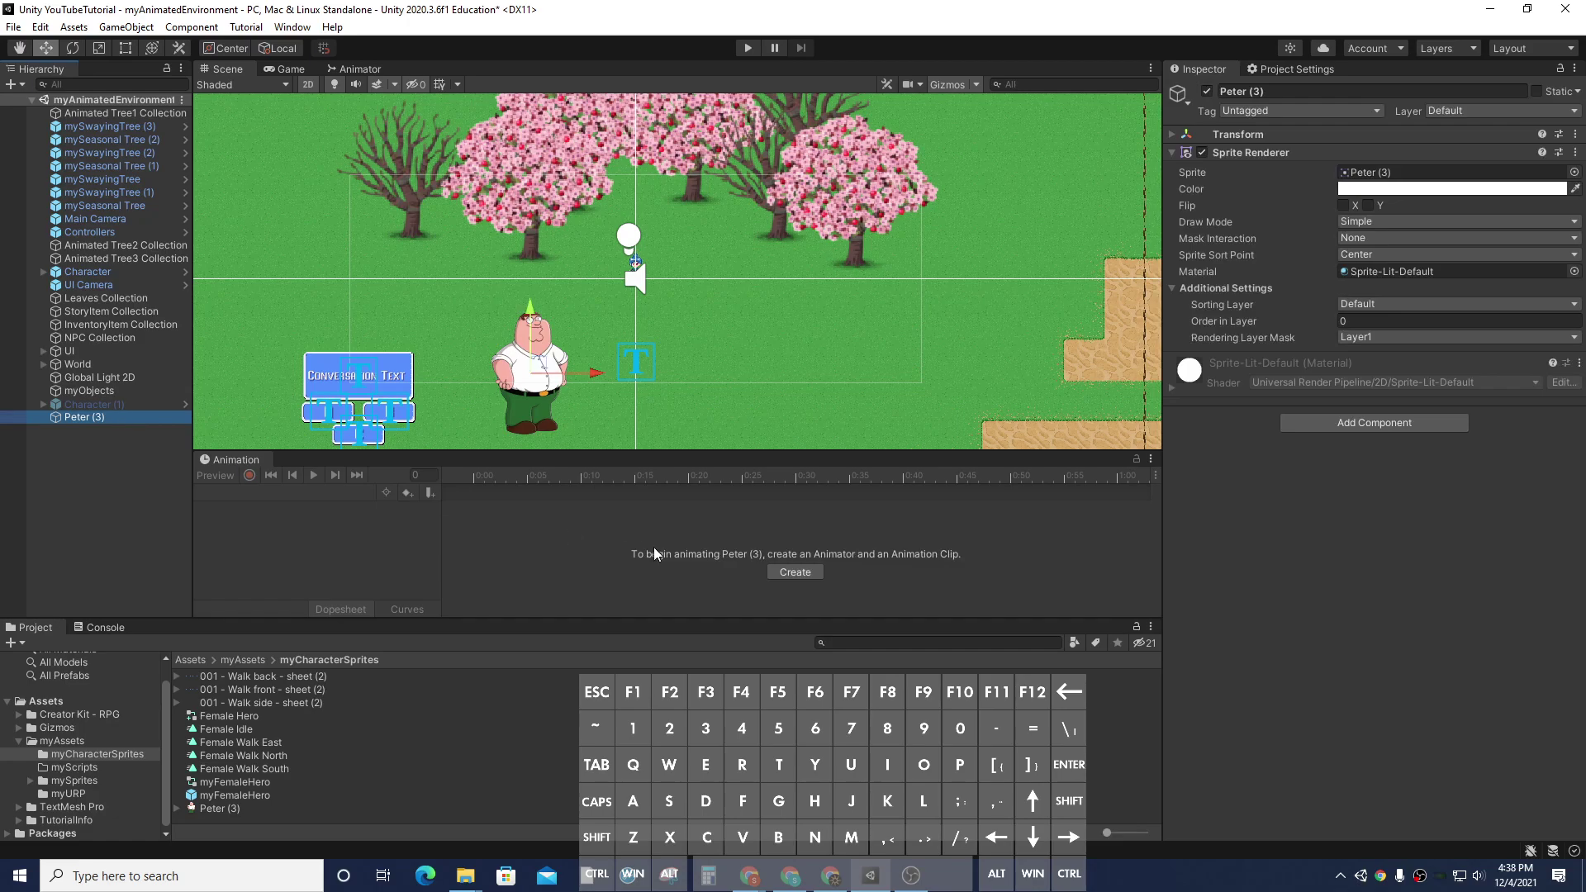
{"action": "left_click", "coordinate": [795, 570]}
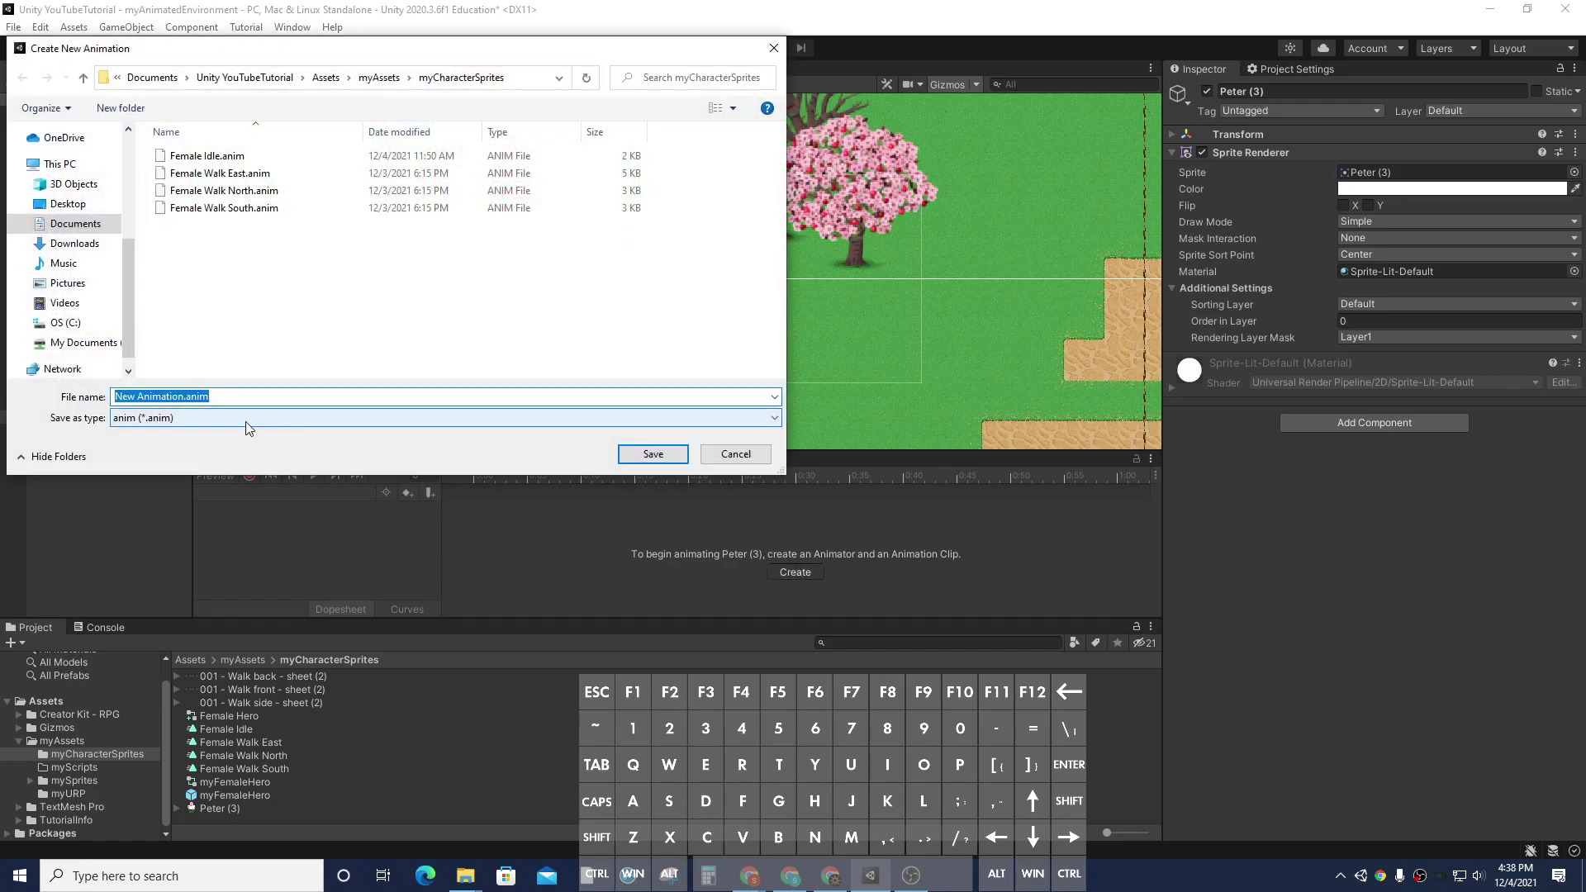
{"action": "type", "text": "Peter Patrol"}
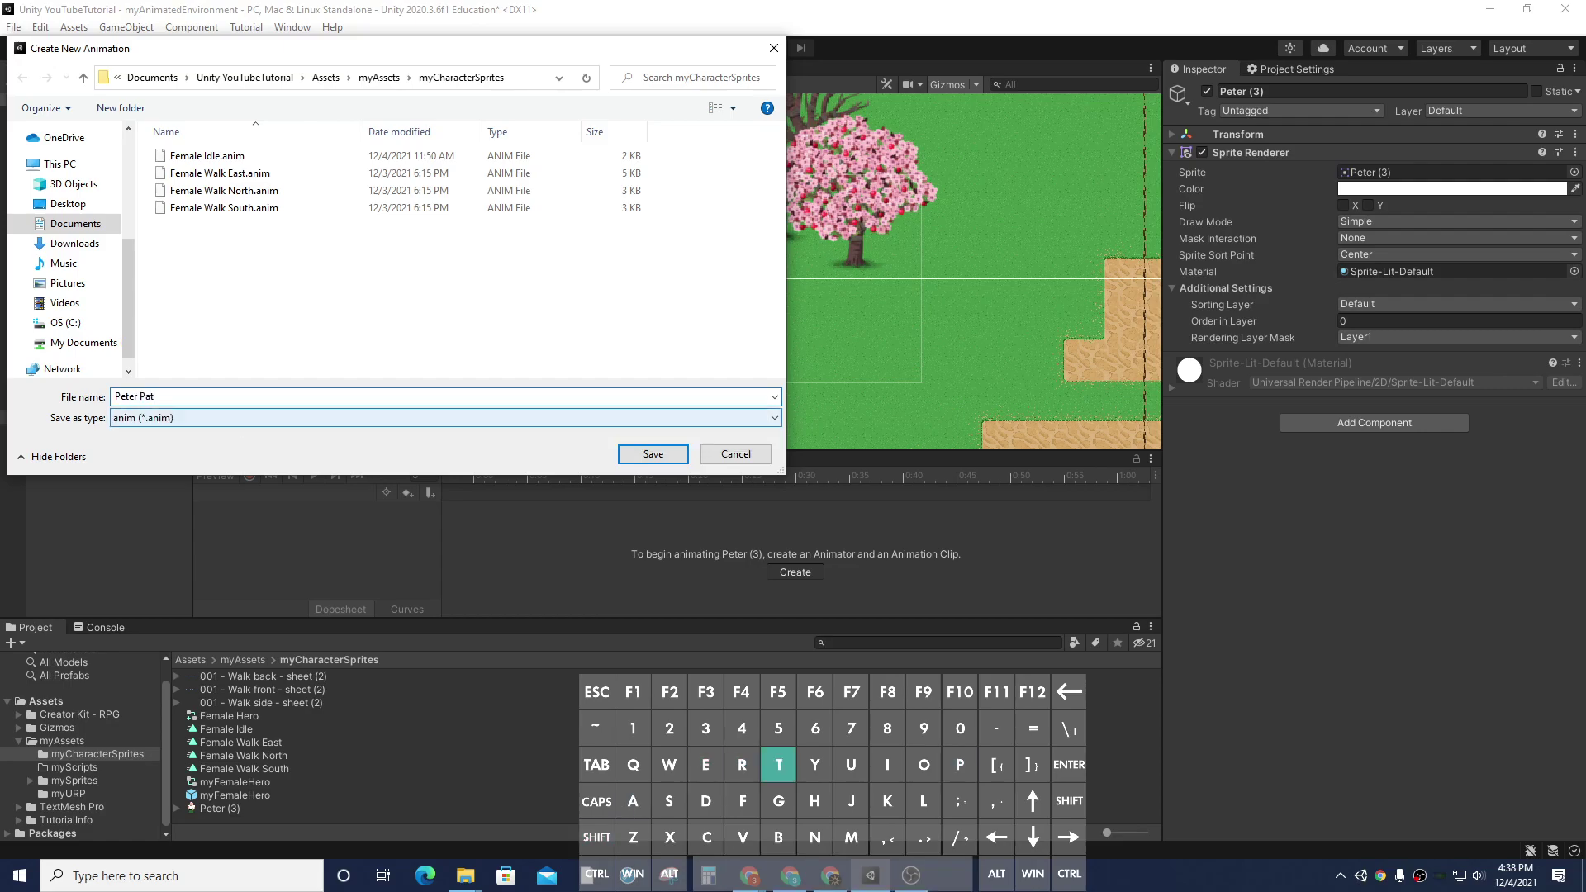
{"action": "left_click", "coordinate": [667, 459]}
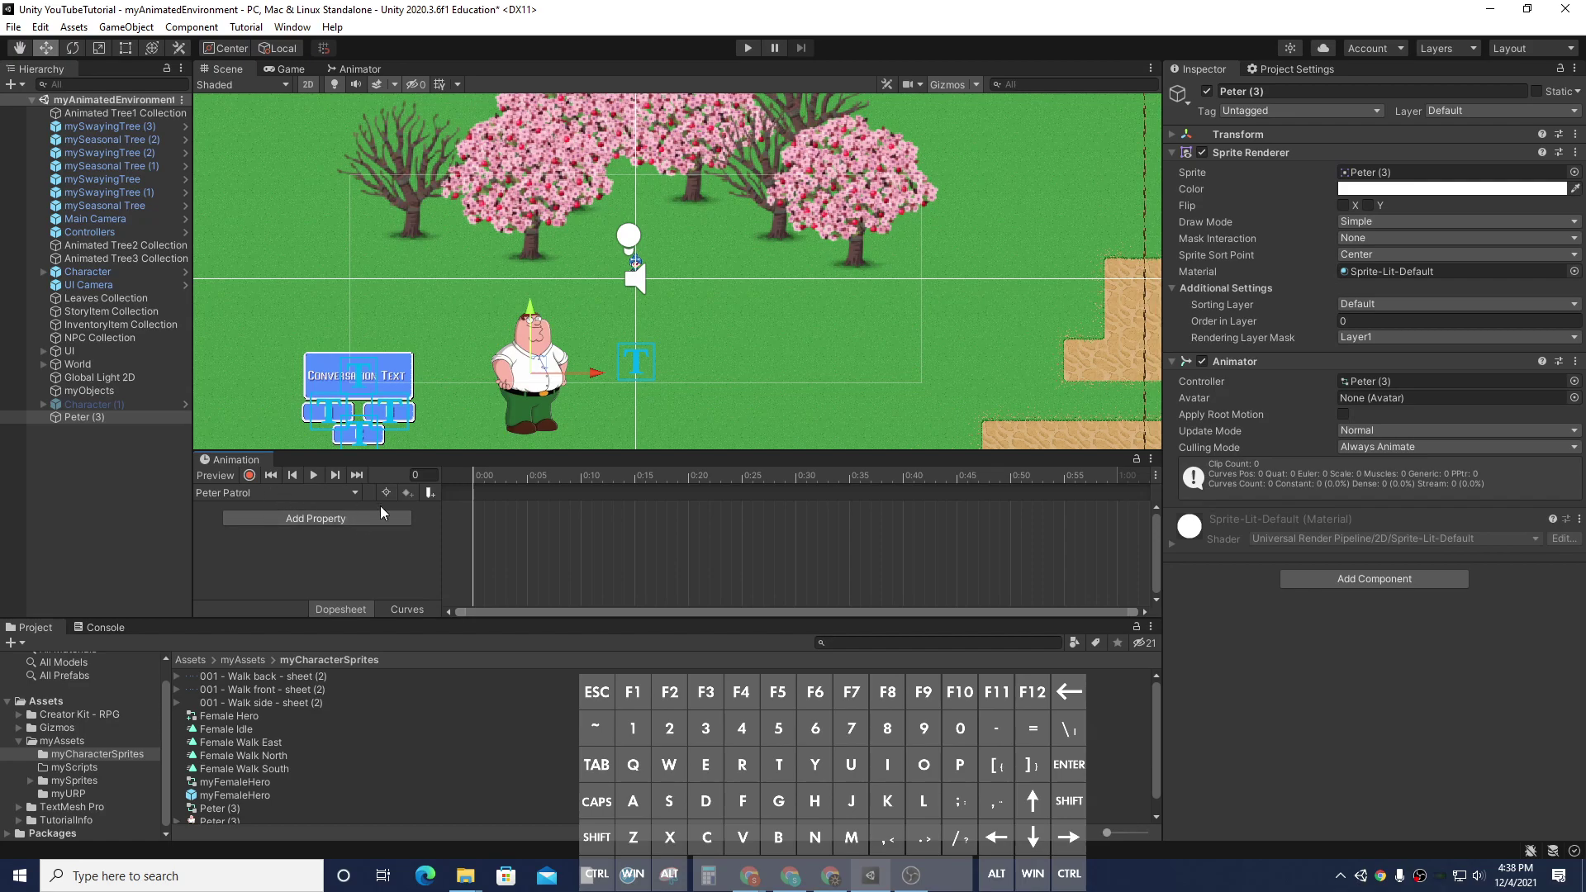
Turn on keyframe recording for Peter Patrol and add the Transform Position property to the clip.
{"action": "left_click", "coordinate": [250, 476]}
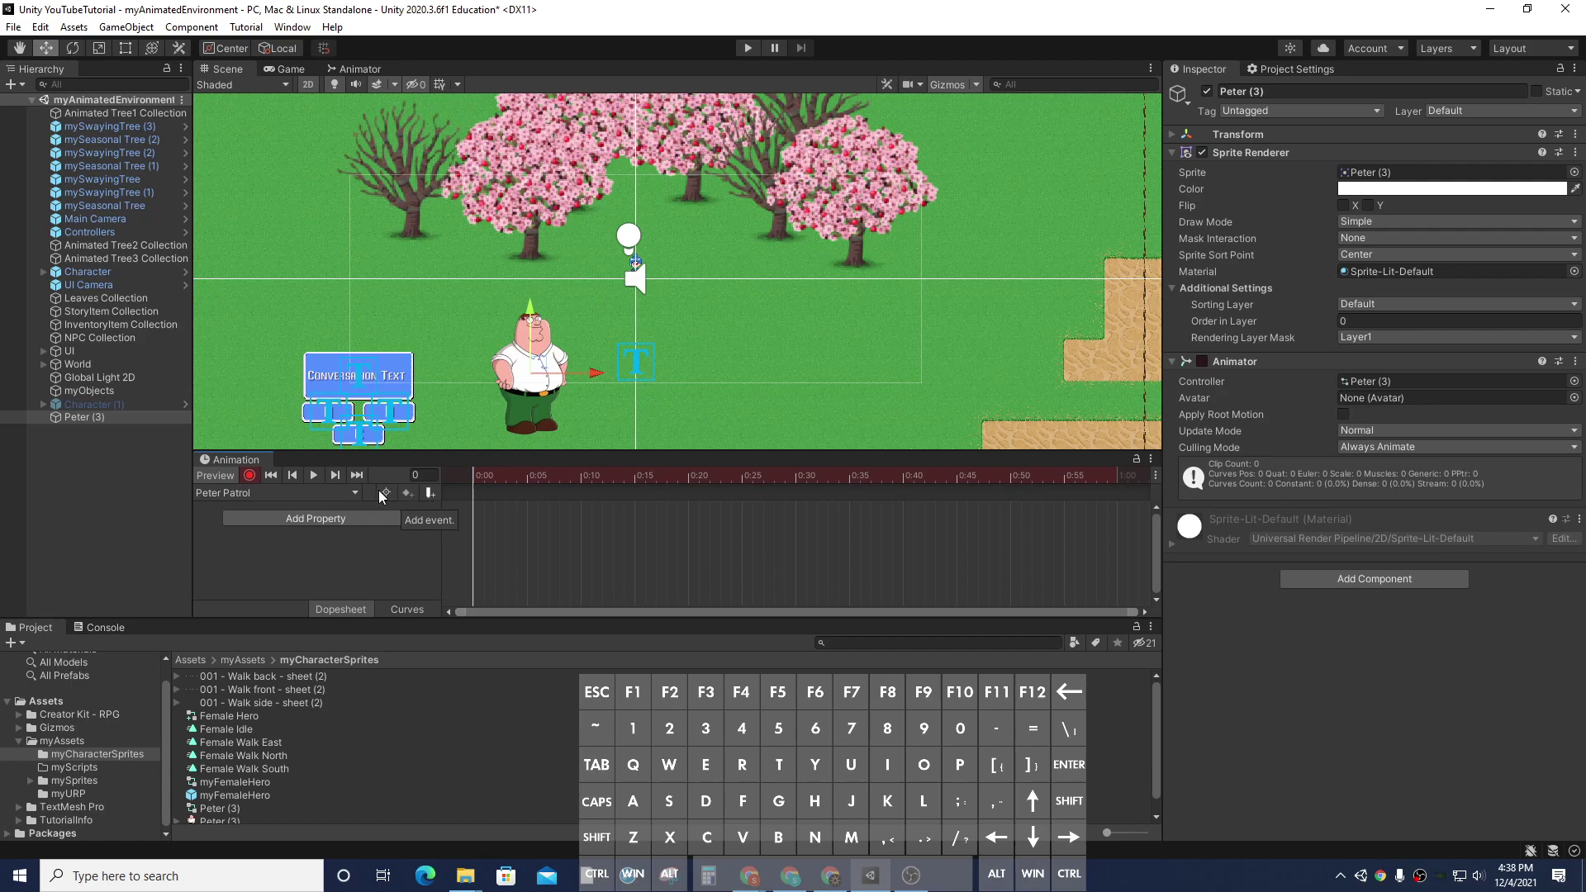
{"action": "left_click", "coordinate": [324, 519]}
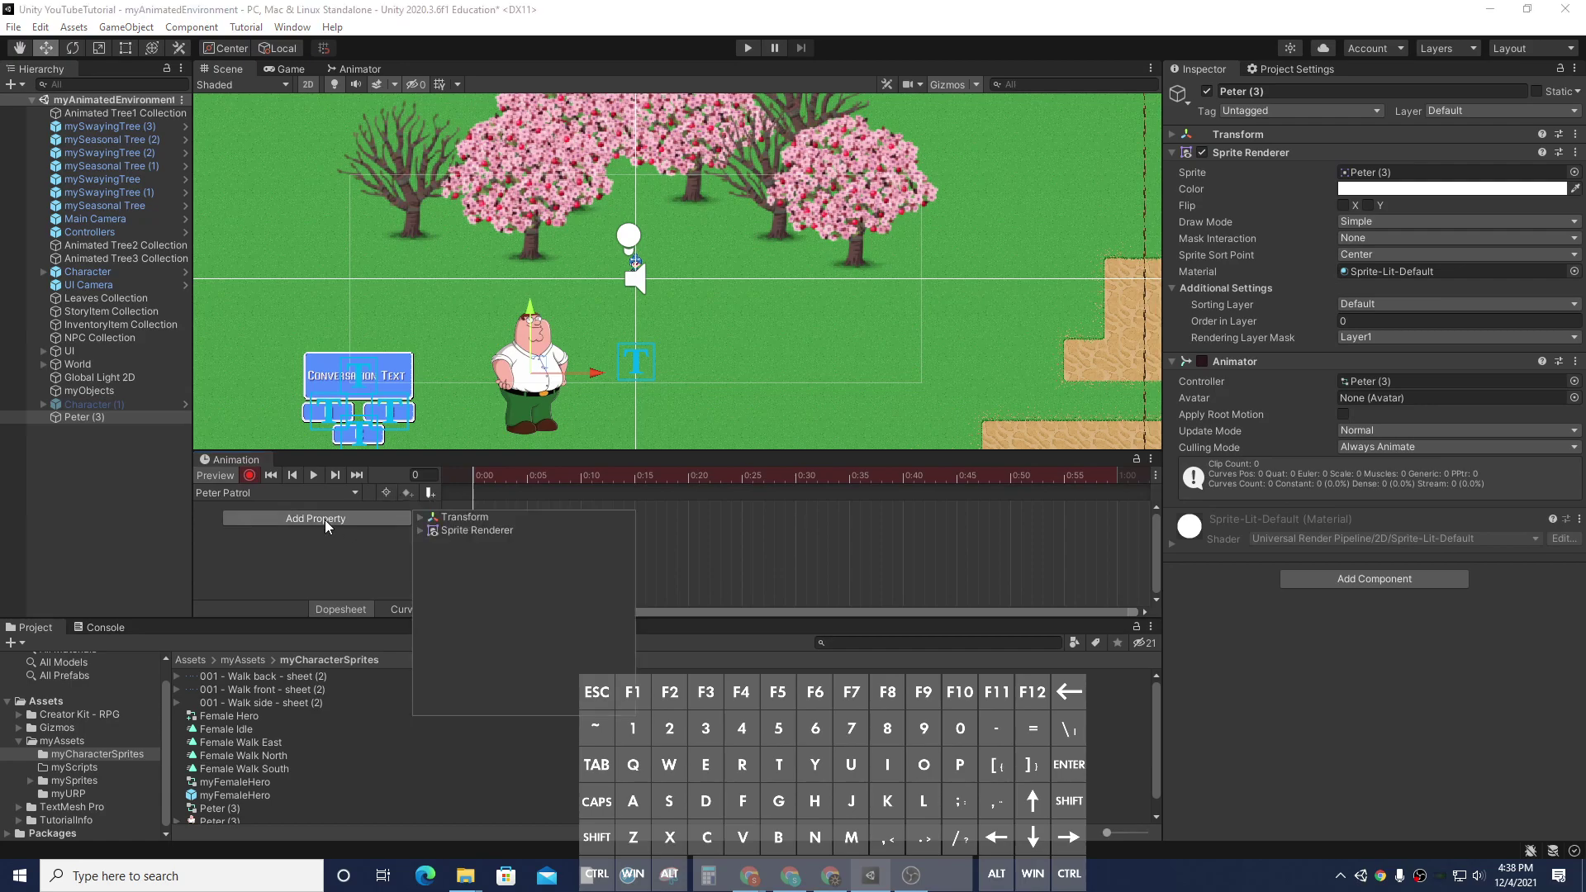
{"action": "left_click", "coordinate": [419, 518]}
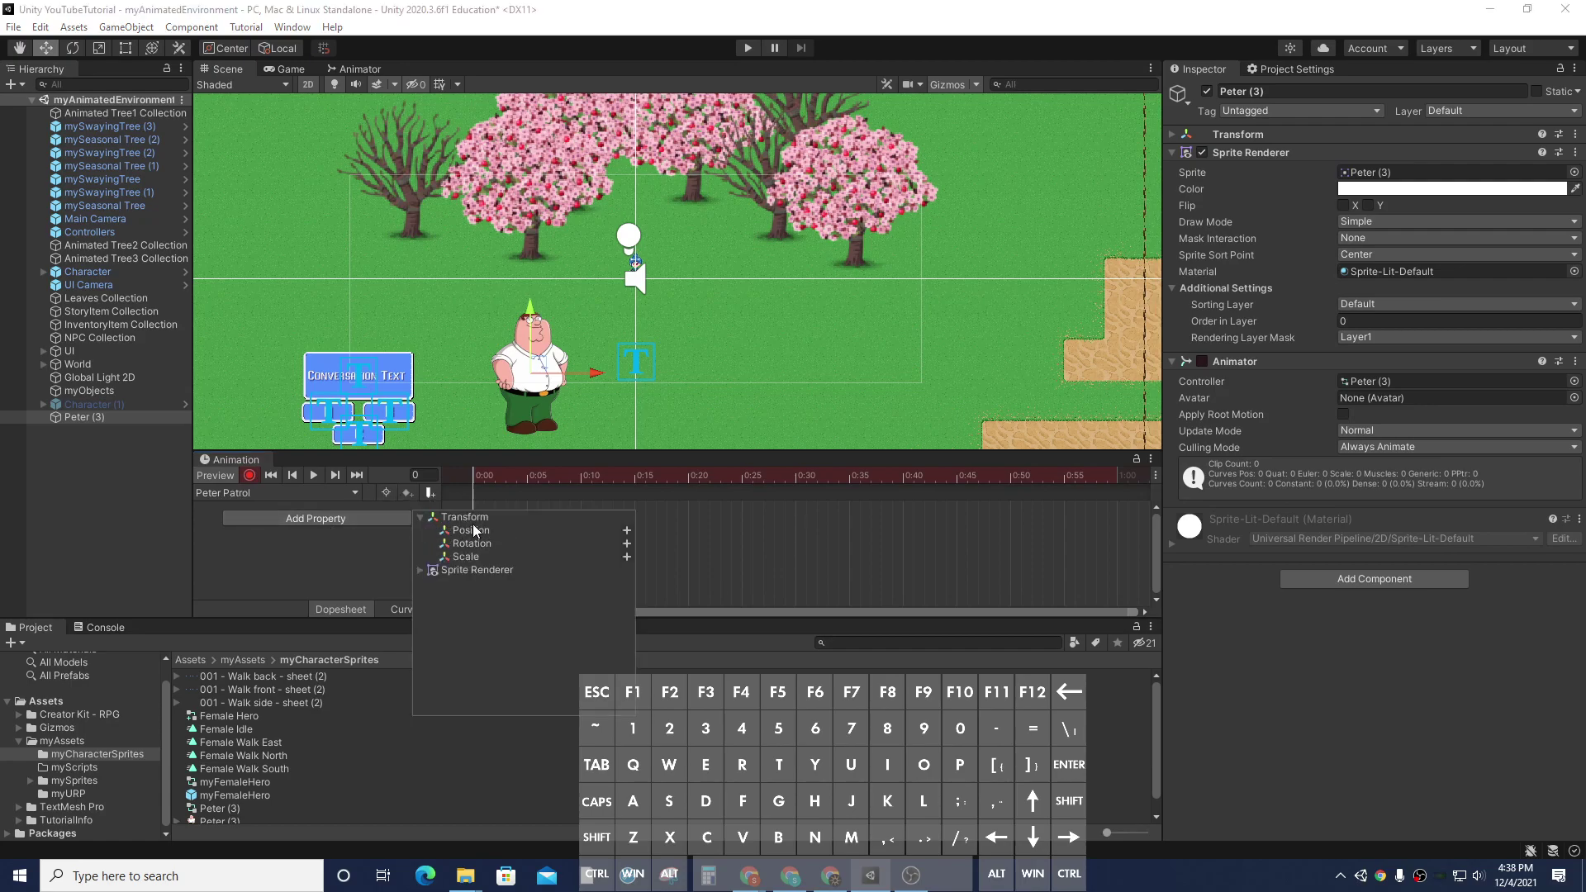
{"action": "left_click", "coordinate": [477, 529]}
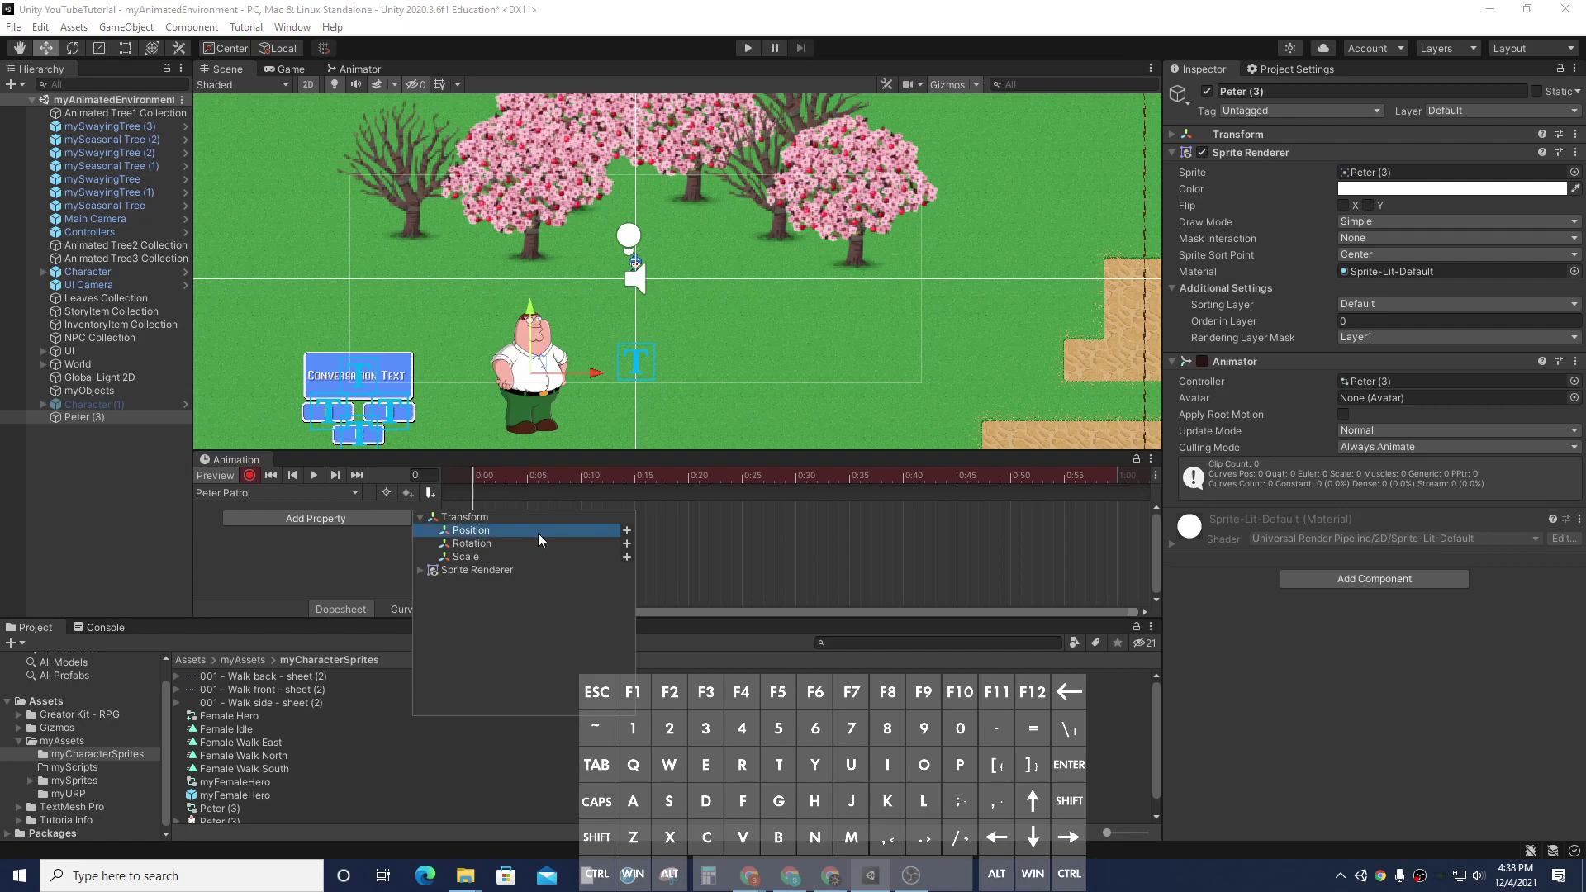
{"action": "left_click", "coordinate": [625, 531]}
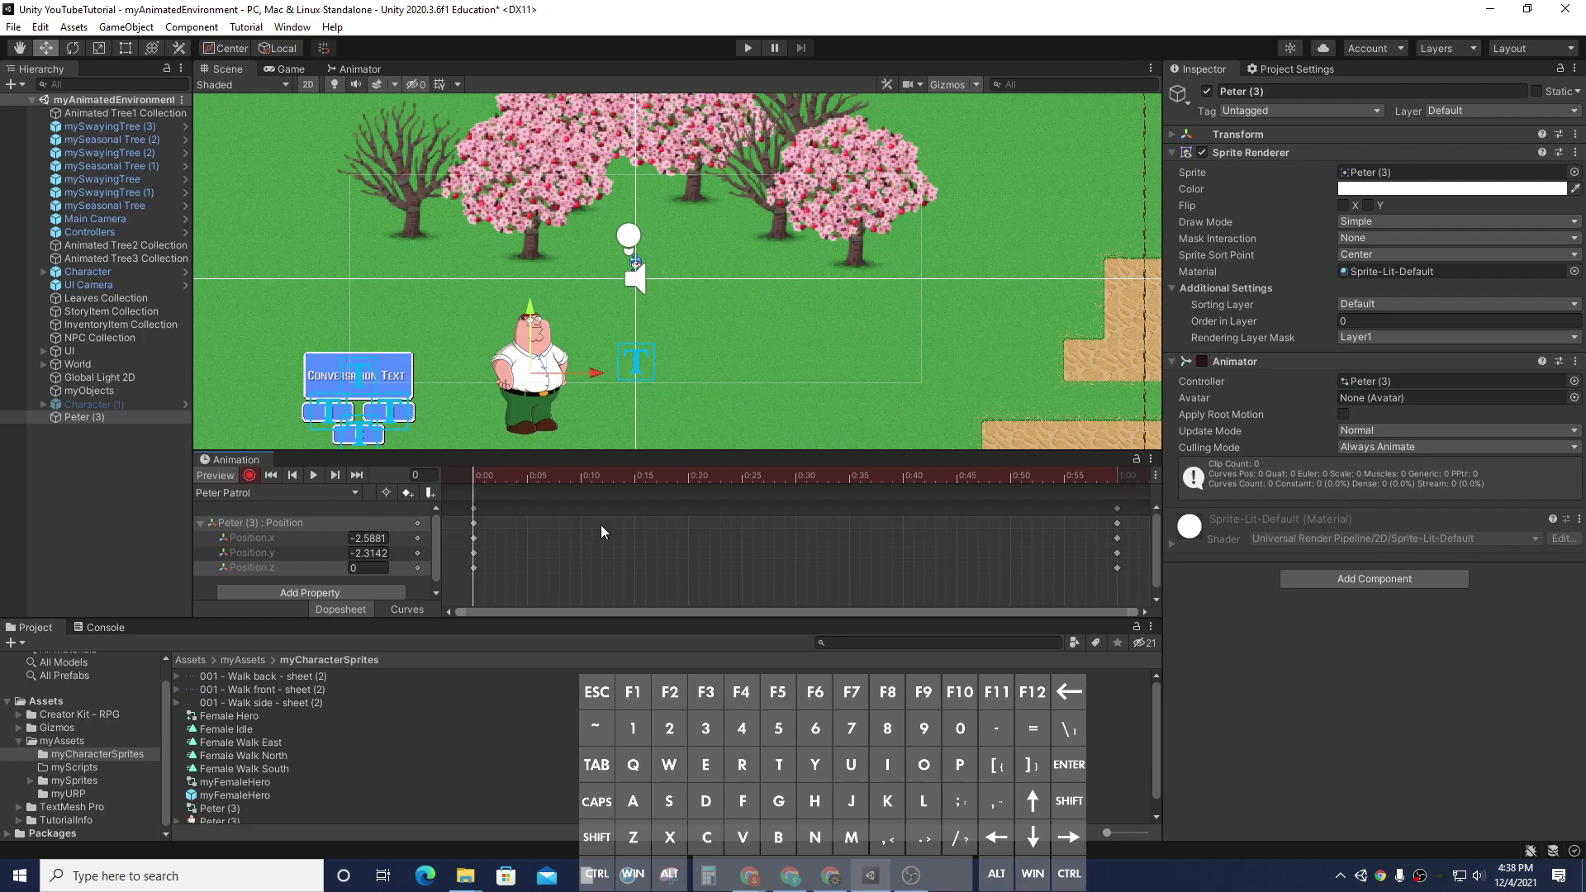
Play back and scrub through the Peter Patrol clip to check the sprite's motion.
{"action": "left_click", "coordinate": [317, 475]}
{"action": "left_click", "coordinate": [315, 476]}
{"action": "left_click", "coordinate": [743, 484]}
{"action": "left_click", "coordinate": [786, 482]}
{"action": "mouse_move", "coordinate": [474, 474]}
{"action": "left_mouse_down"}
{"action": "mouse_move", "coordinate": [1146, 501]}
{"action": "mouse_move", "coordinate": [474, 487]}
{"action": "left_mouse_up"}
{"action": "left_click", "coordinate": [311, 477]}
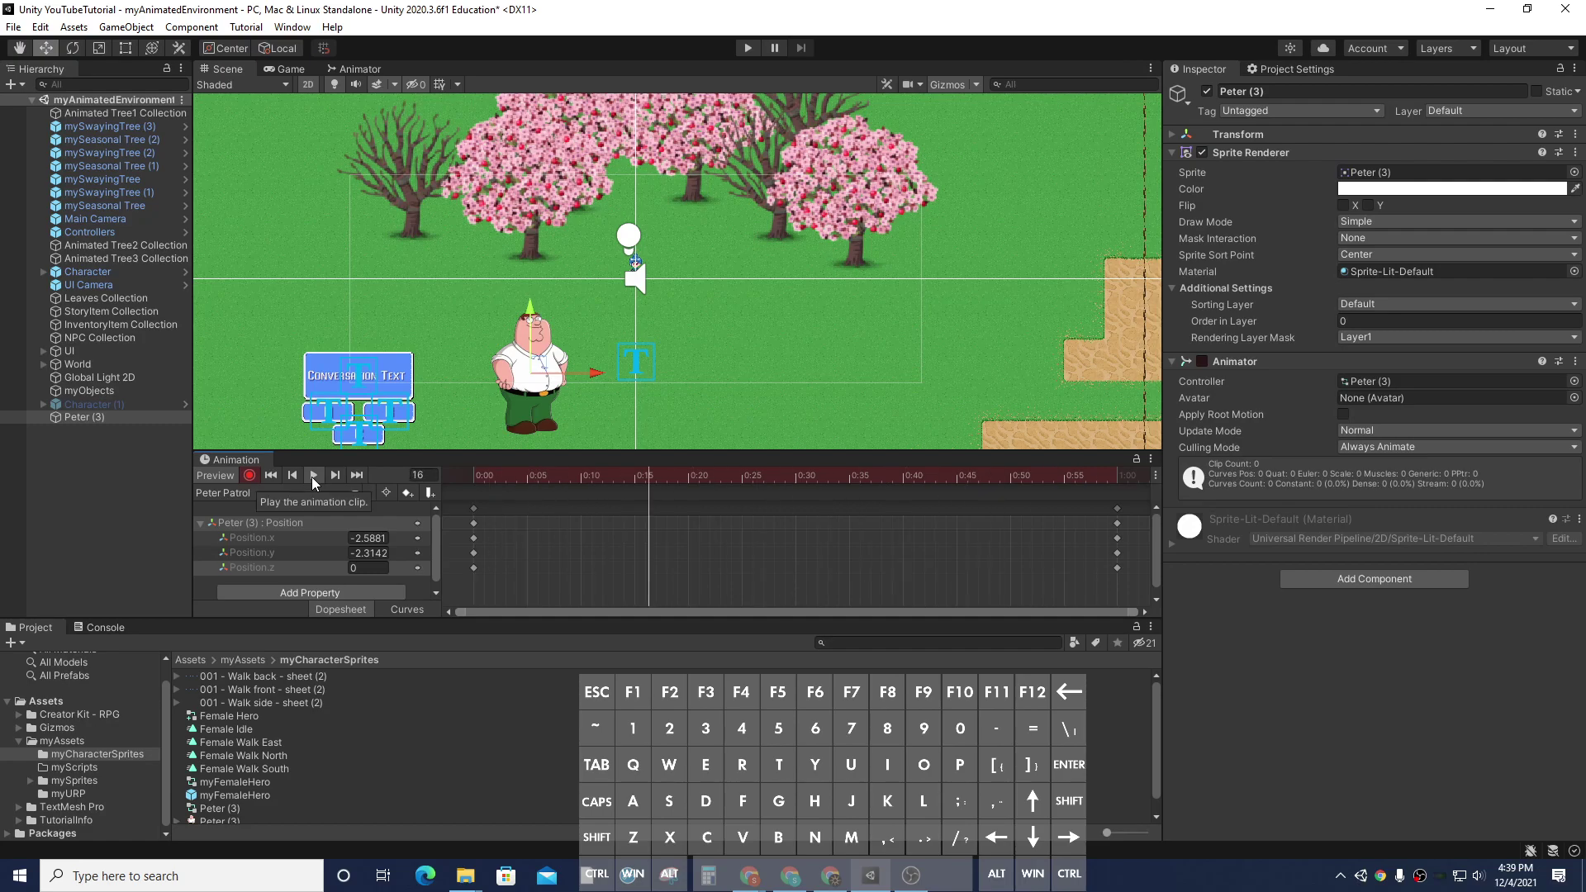
{"action": "left_click", "coordinate": [312, 475]}
At frame 29, move Peter horizontally toward the sand path to about X 6.95, and preview the clip.
{"action": "left_click", "coordinate": [788, 476]}
{"action": "left_click_drag", "start_coordinate": [596, 374], "coordinate": [983, 393]}
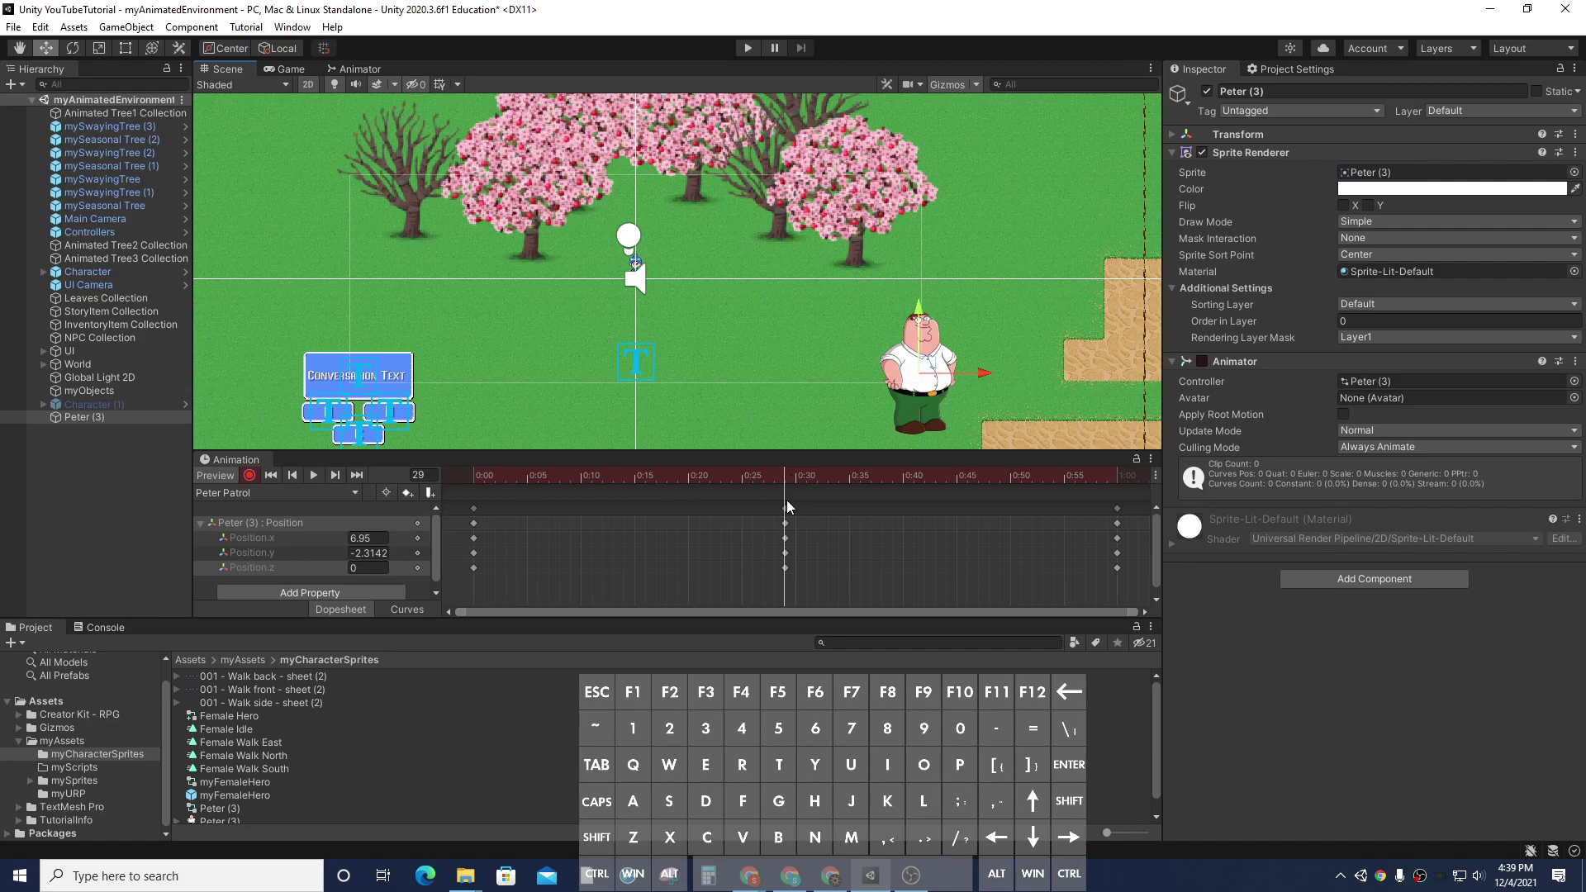
{"action": "left_click", "coordinate": [314, 477]}
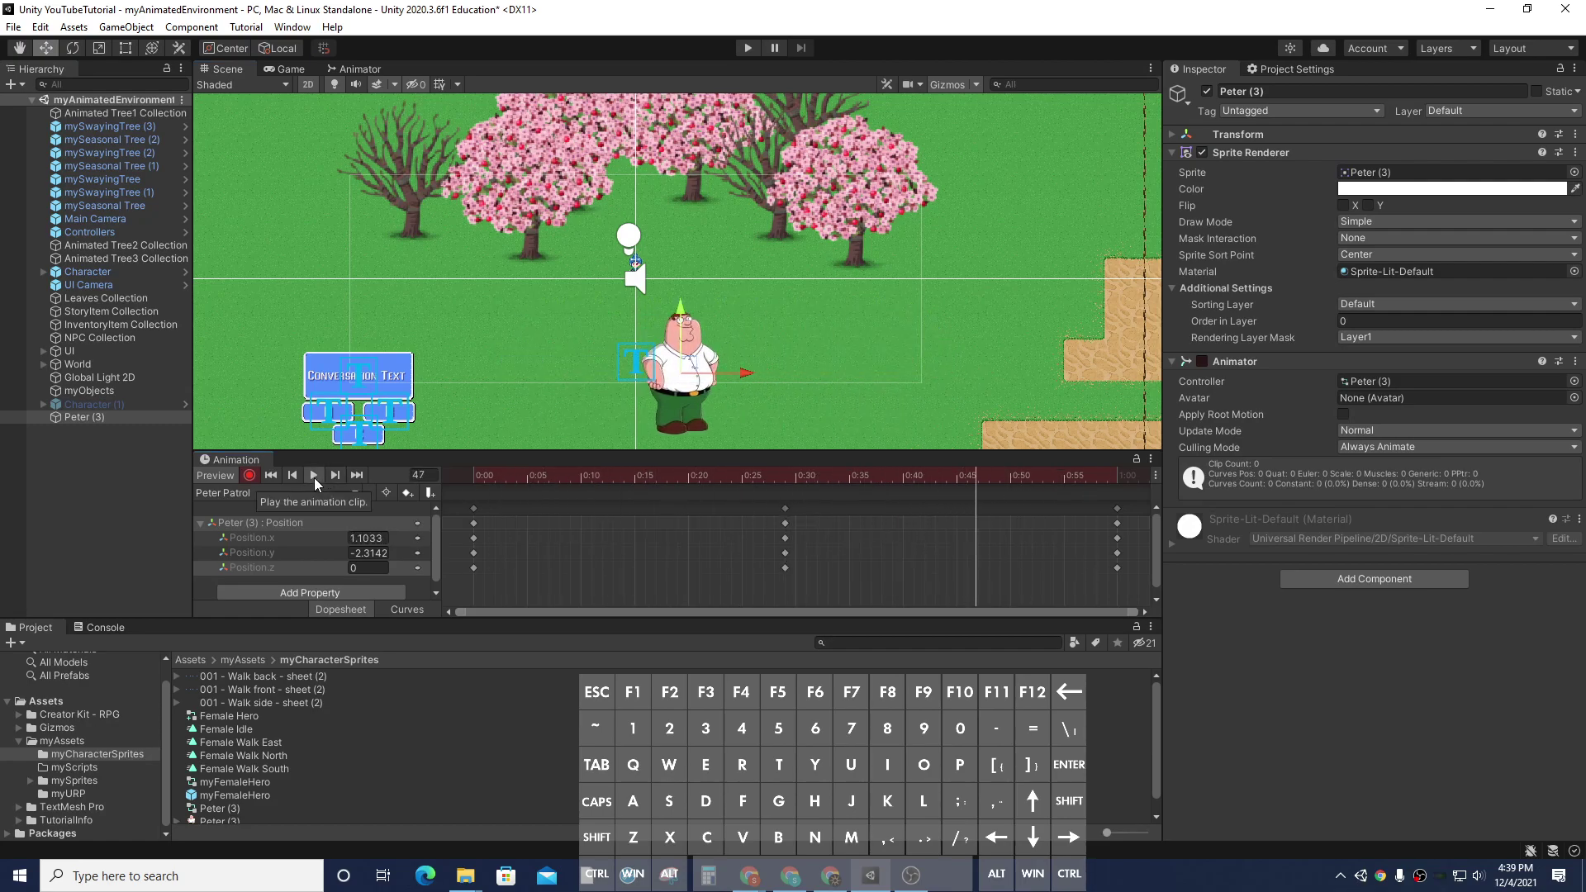
{"action": "left_click", "coordinate": [314, 477]}
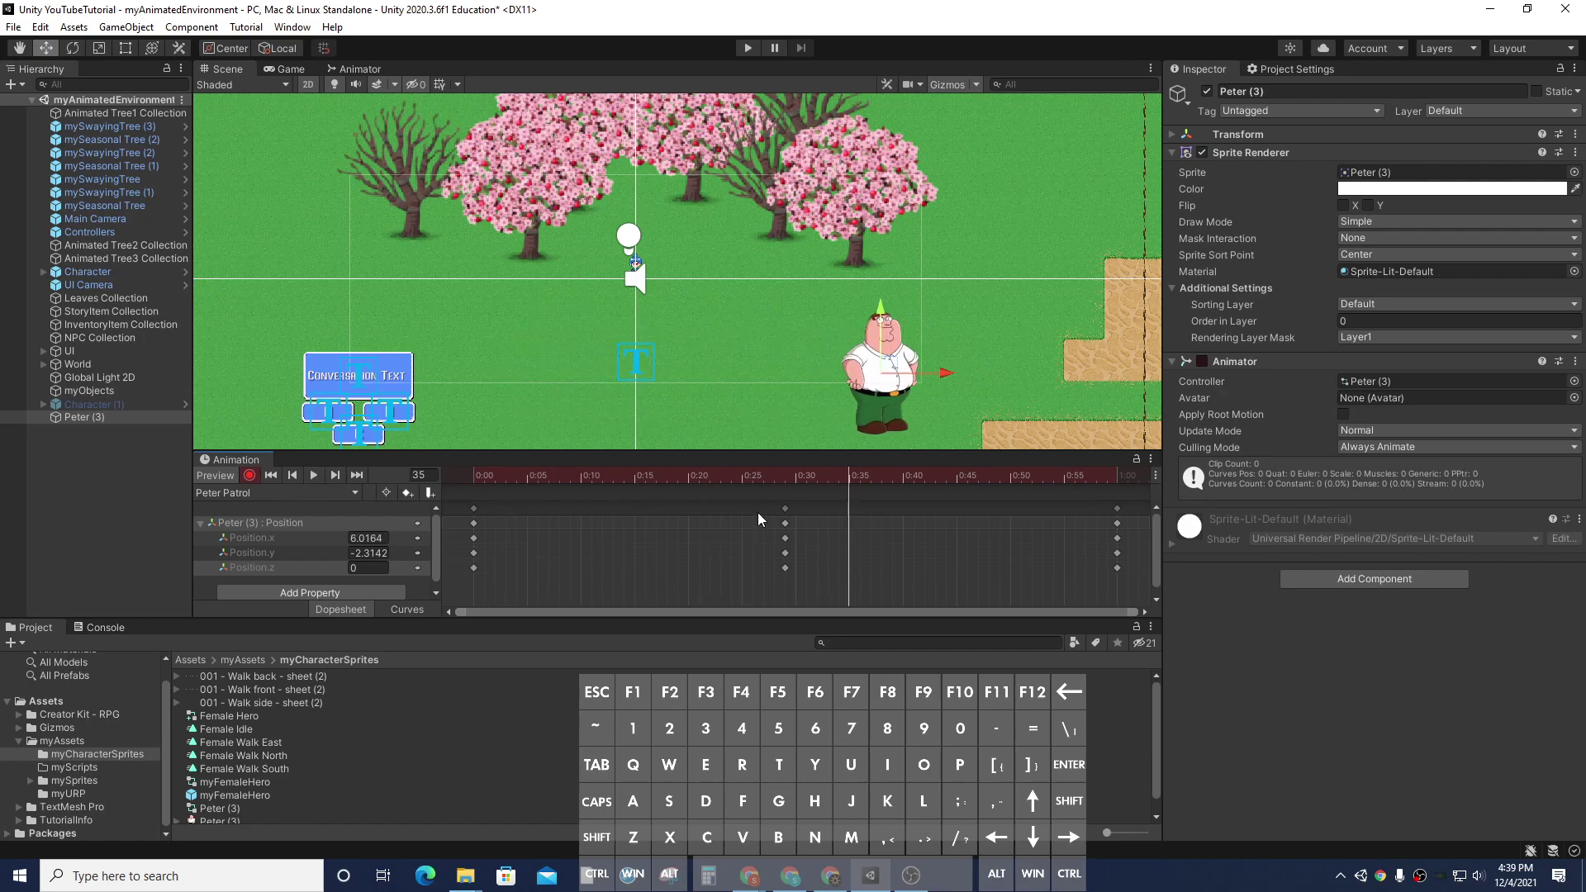
Add the Transform Scale property to the Peter Patrol clip with the playhead at frame 30.
{"action": "left_click", "coordinate": [798, 475]}
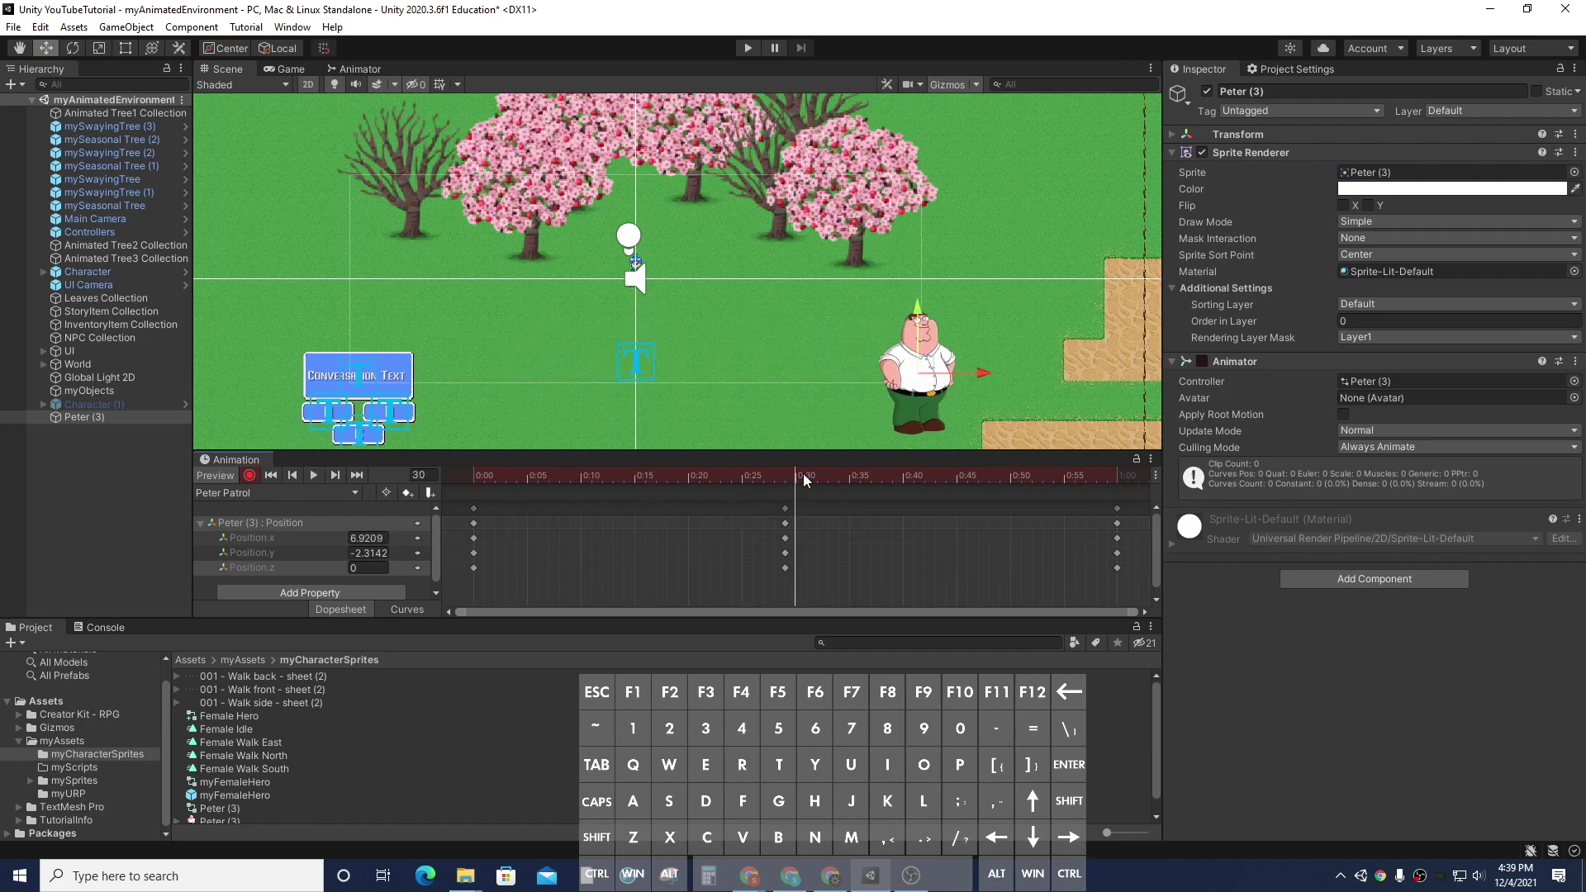
{"action": "left_click", "coordinate": [360, 592]}
{"action": "left_click", "coordinate": [413, 592]}
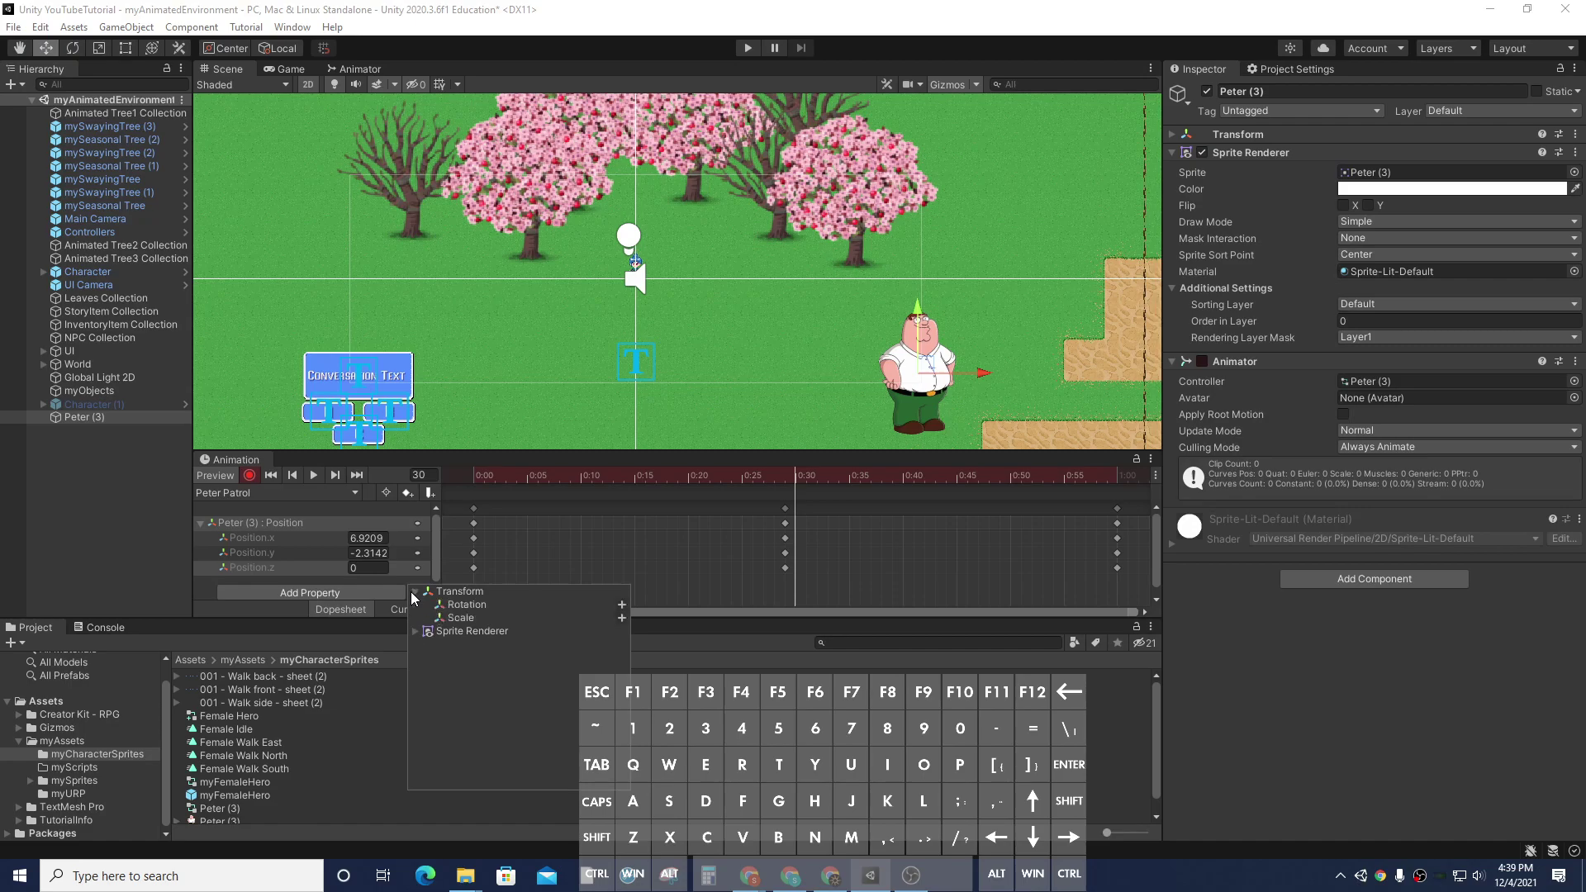
{"action": "left_click", "coordinate": [621, 618]}
Set Scale.x to -1 at frame 30 to flip Peter, and add a keyframe there.
{"action": "scroll", "coordinate": [378, 573], "scroll_direction": "down", "scroll_amount": 2}
{"action": "left_click", "coordinate": [369, 548]}
{"action": "left_click_drag", "start_coordinate": [369, 547], "coordinate": [350, 556]}
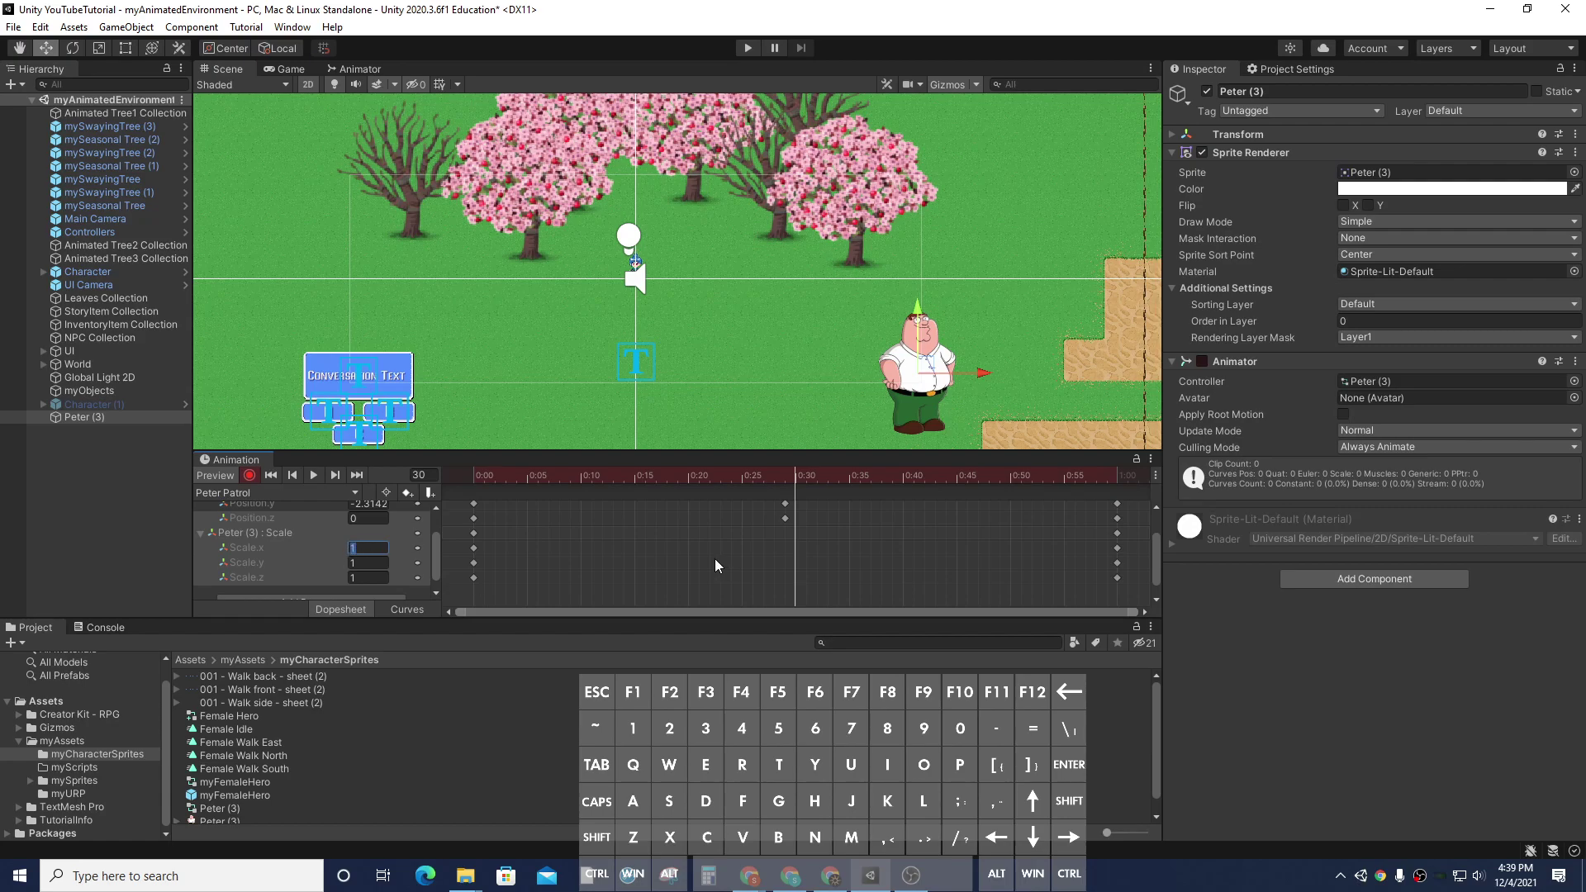
{"action": "type", "text": "-1"}
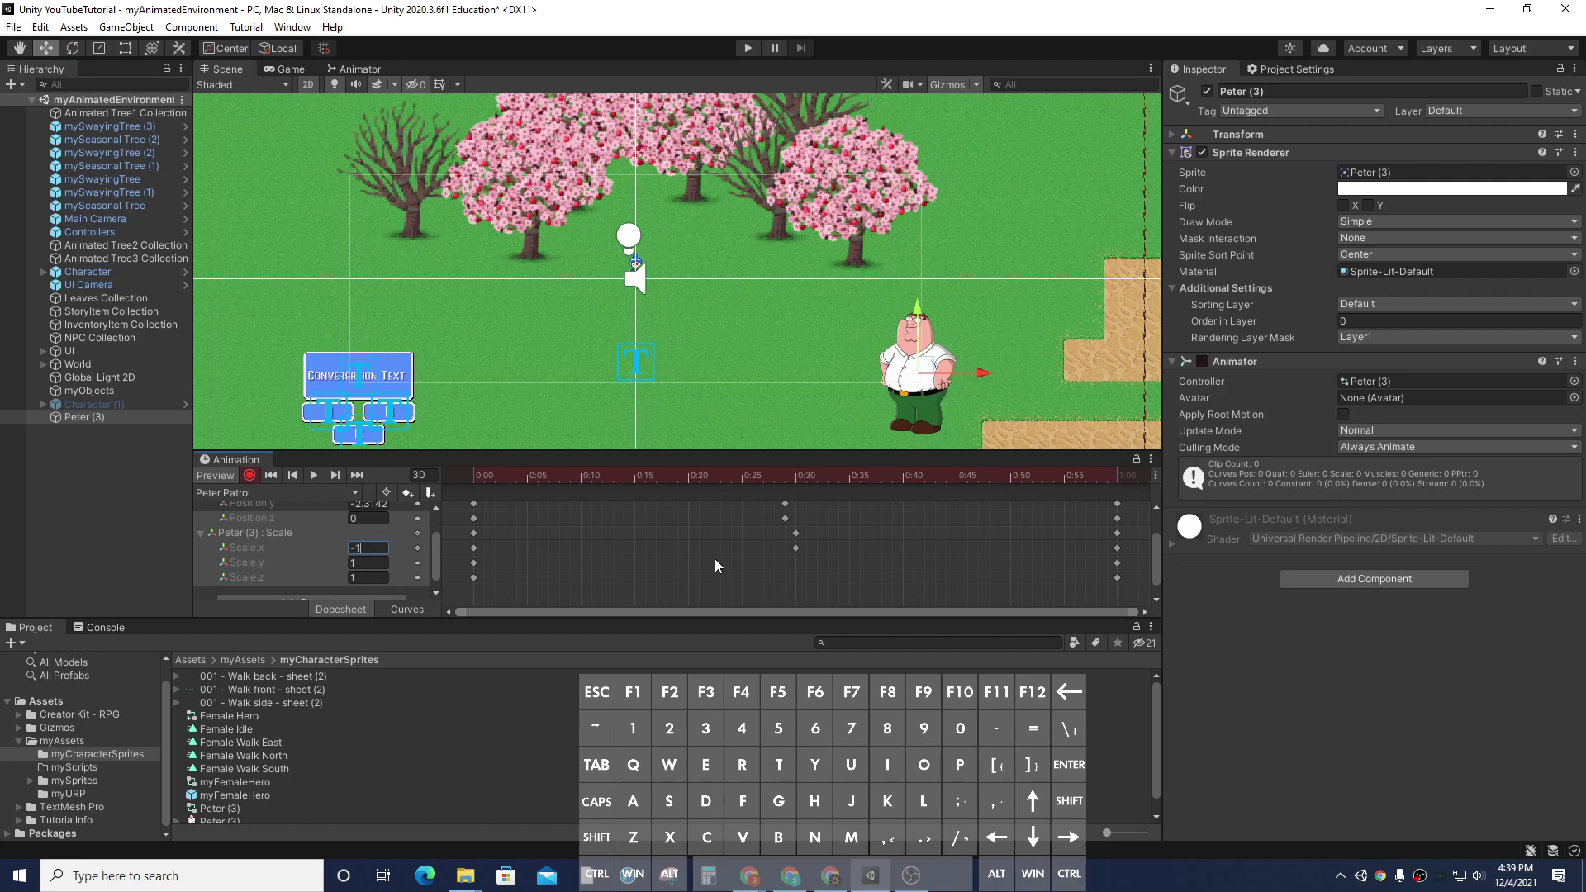
{"action": "left_click", "coordinate": [409, 494]}
At frame 29, set Scale.x to 1 and add a keyframe so Peter faces forward until the turn.
{"action": "left_click", "coordinate": [786, 482]}
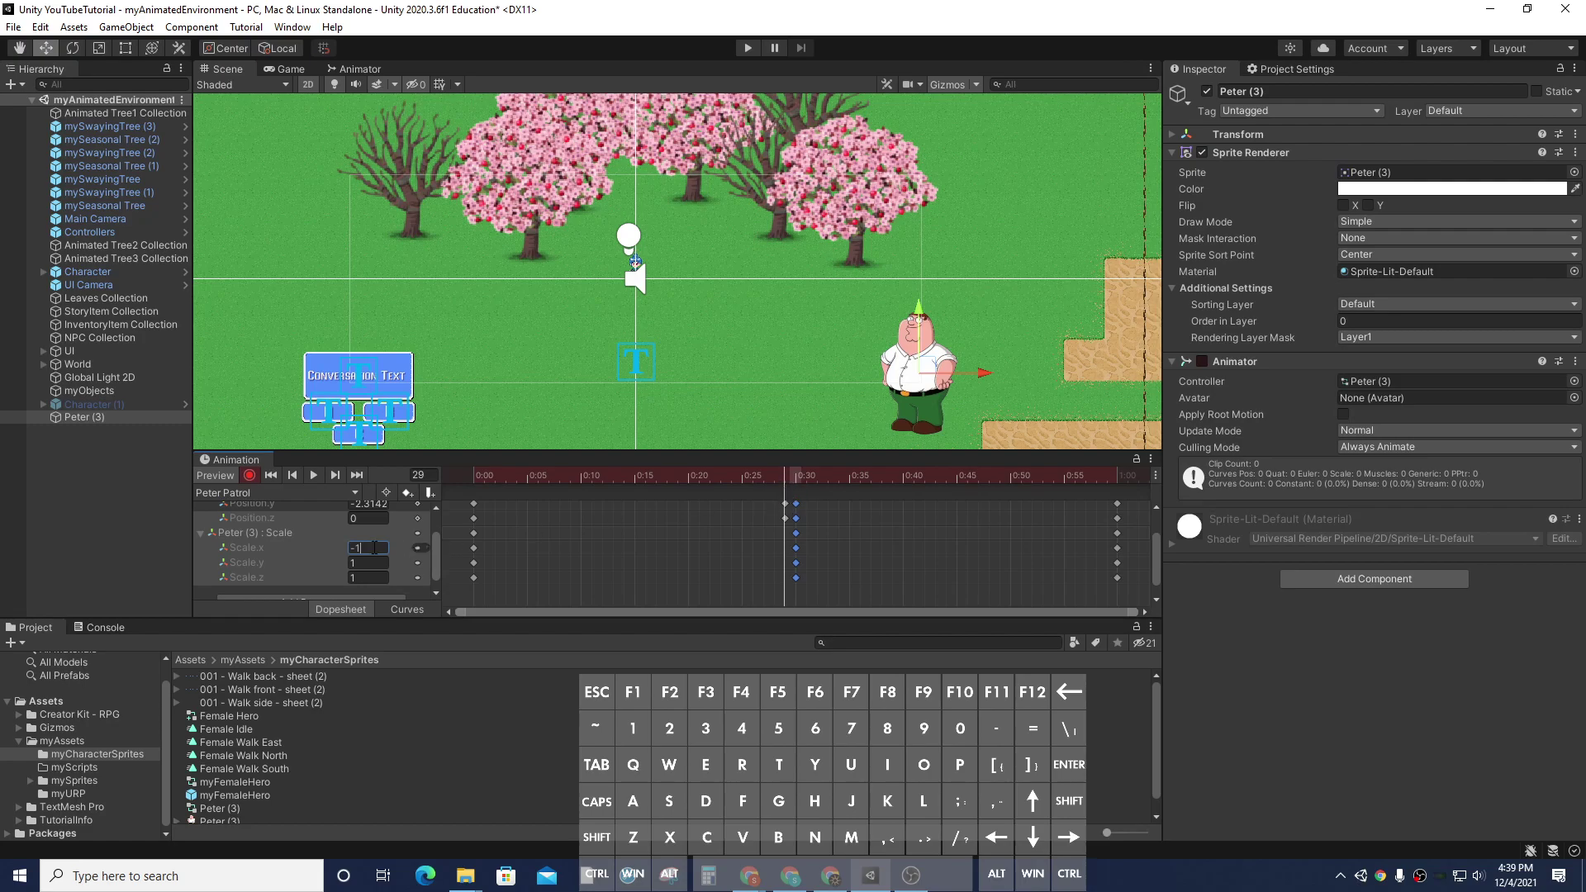
{"action": "key", "text": "Return"}
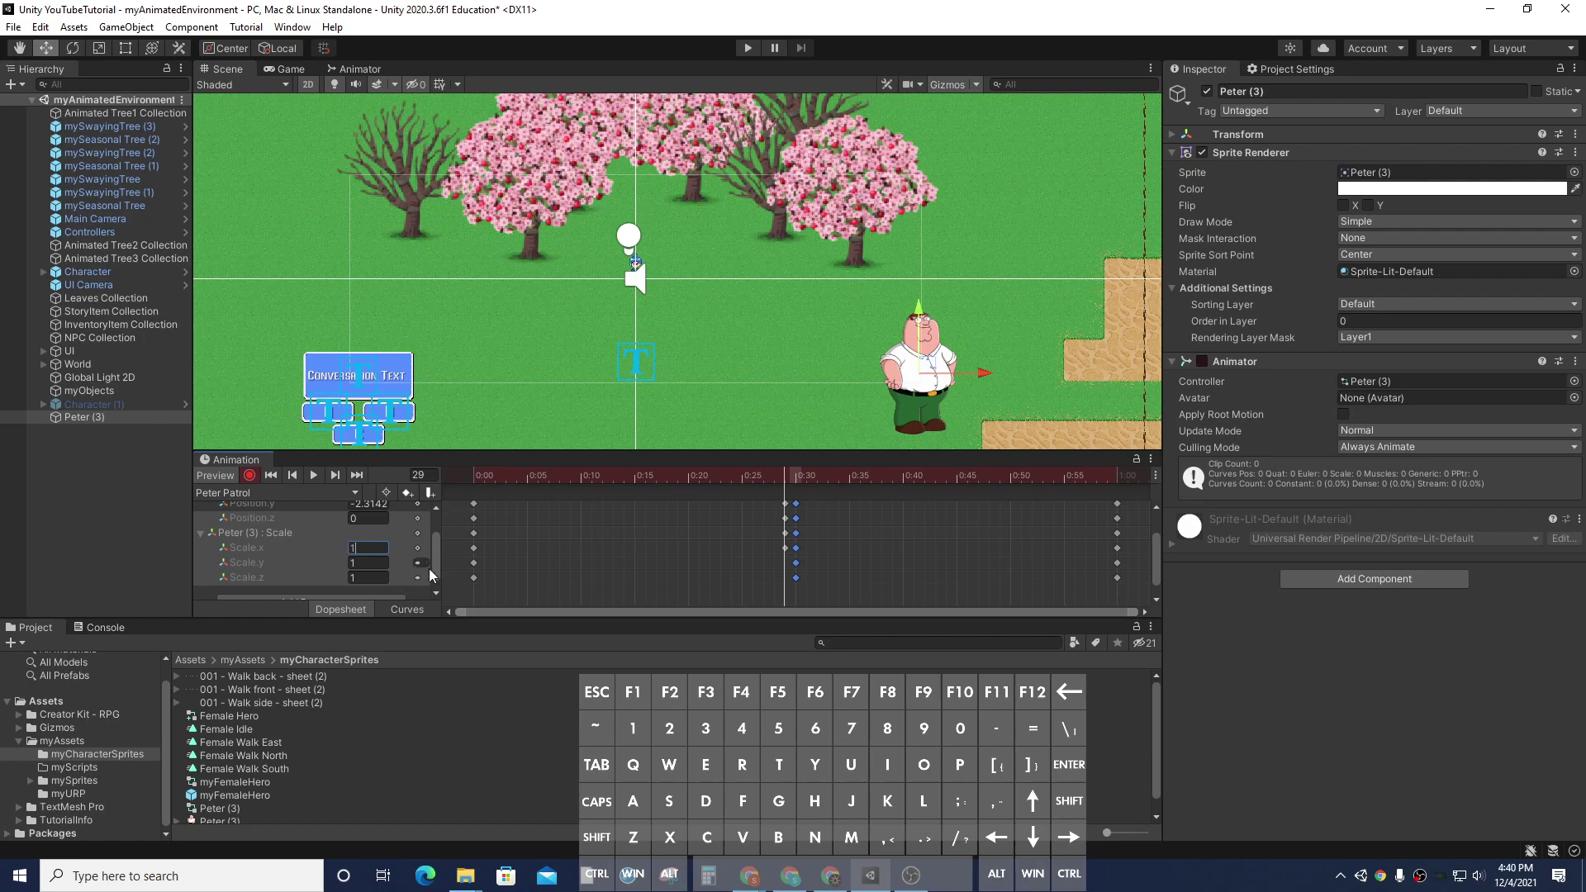
{"action": "left_click", "coordinate": [407, 493]}
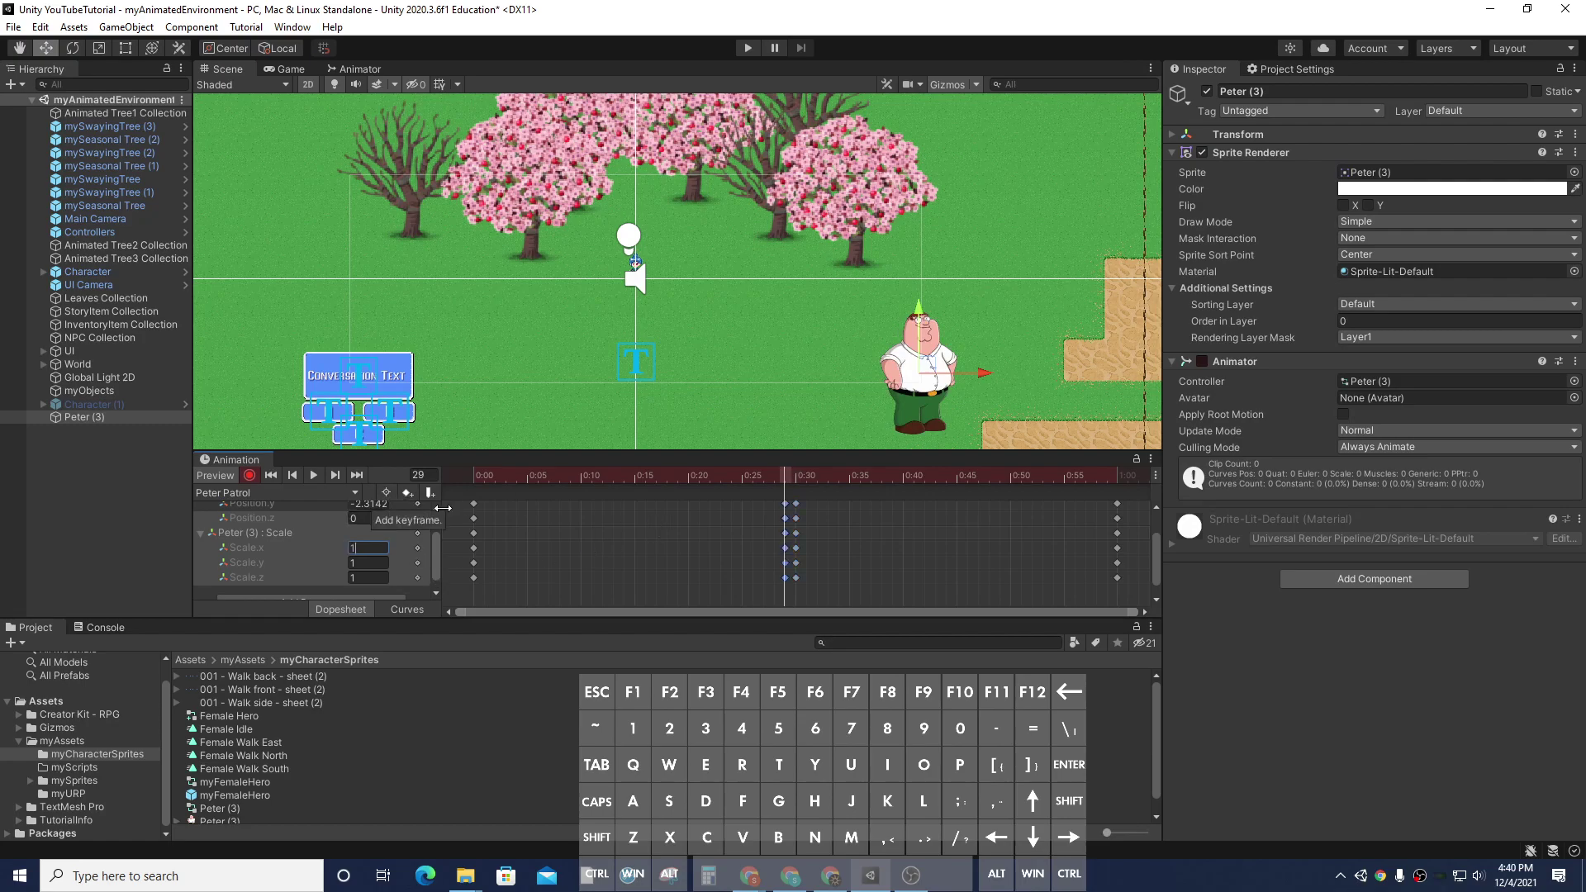
Review the return walk in the Peter Patrol clip and copy Peter's Transform position at frame 60.
{"action": "left_click", "coordinate": [477, 474]}
{"action": "left_click_drag", "start_coordinate": [478, 473], "coordinate": [1115, 523]}
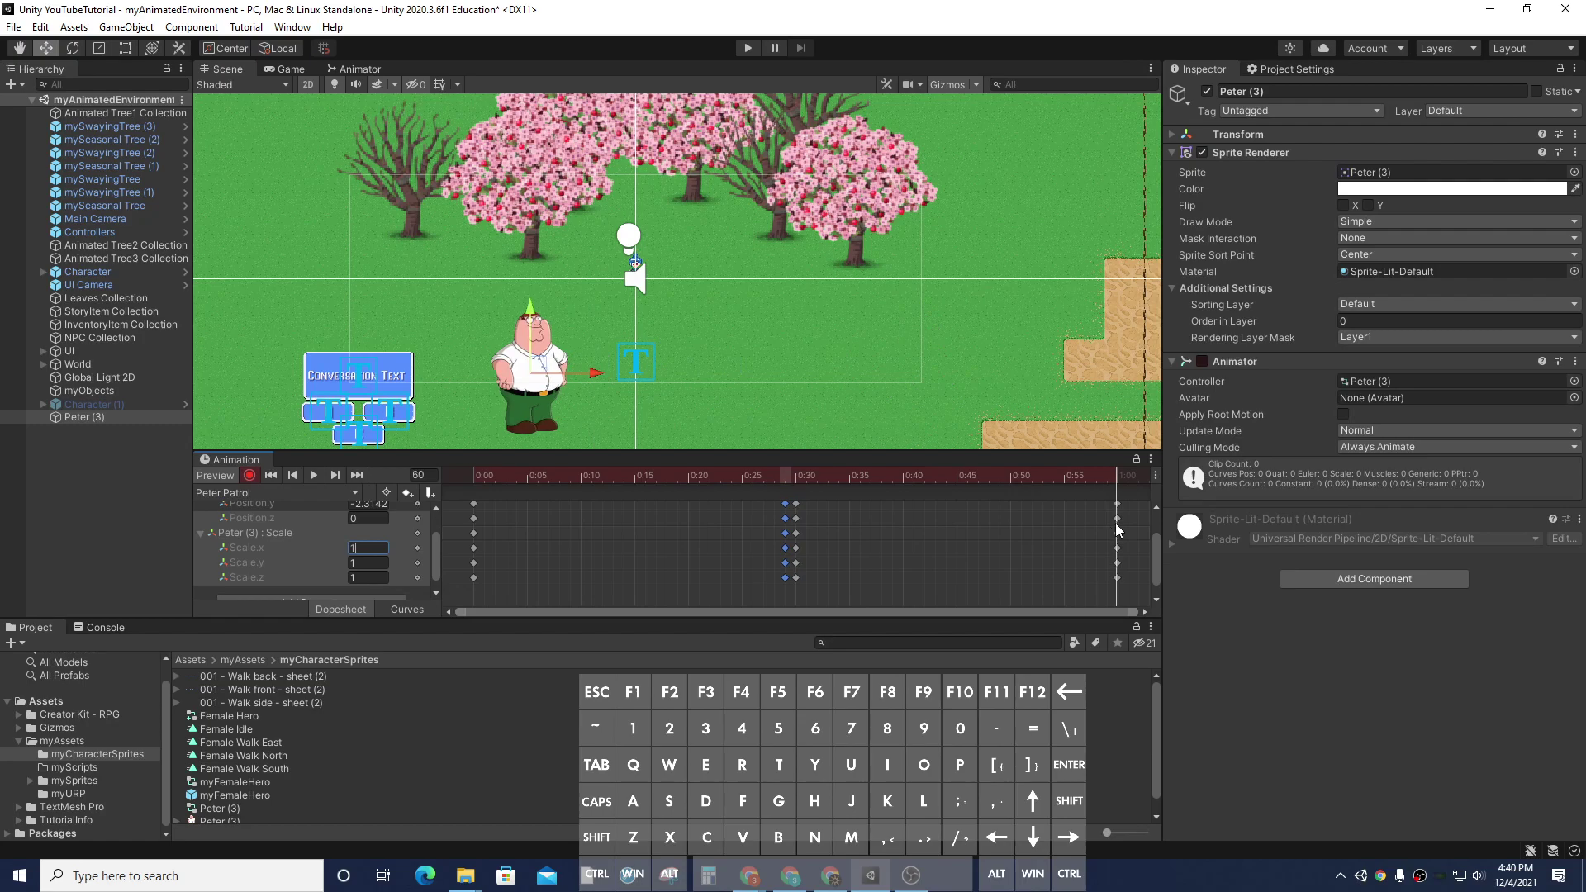
{"action": "left_click_drag", "start_coordinate": [796, 469], "coordinate": [1096, 492]}
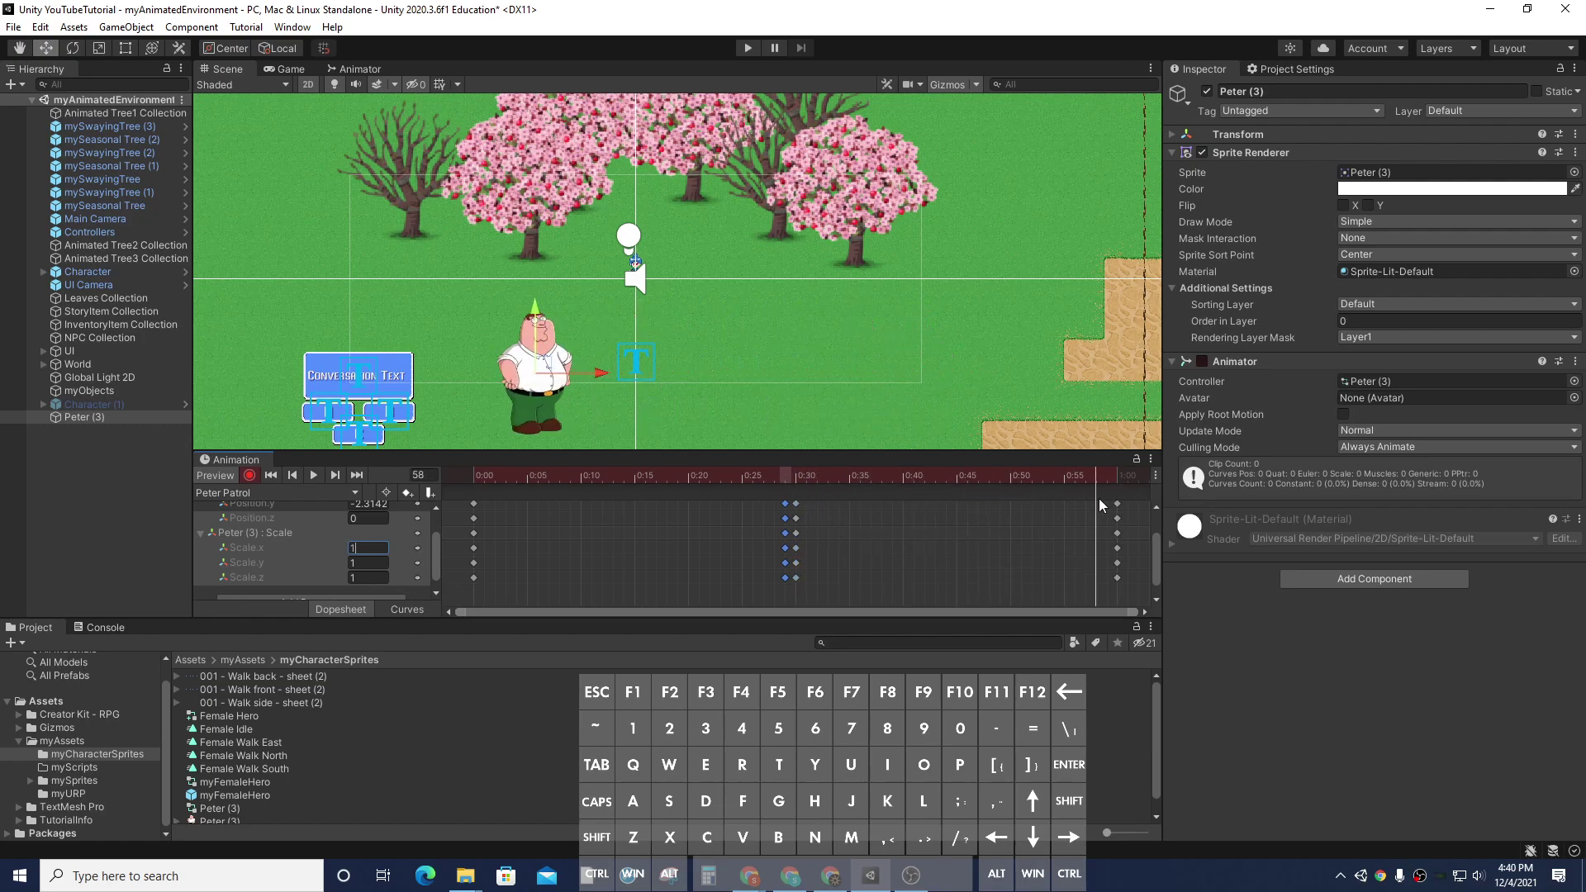
{"action": "left_click", "coordinate": [799, 470]}
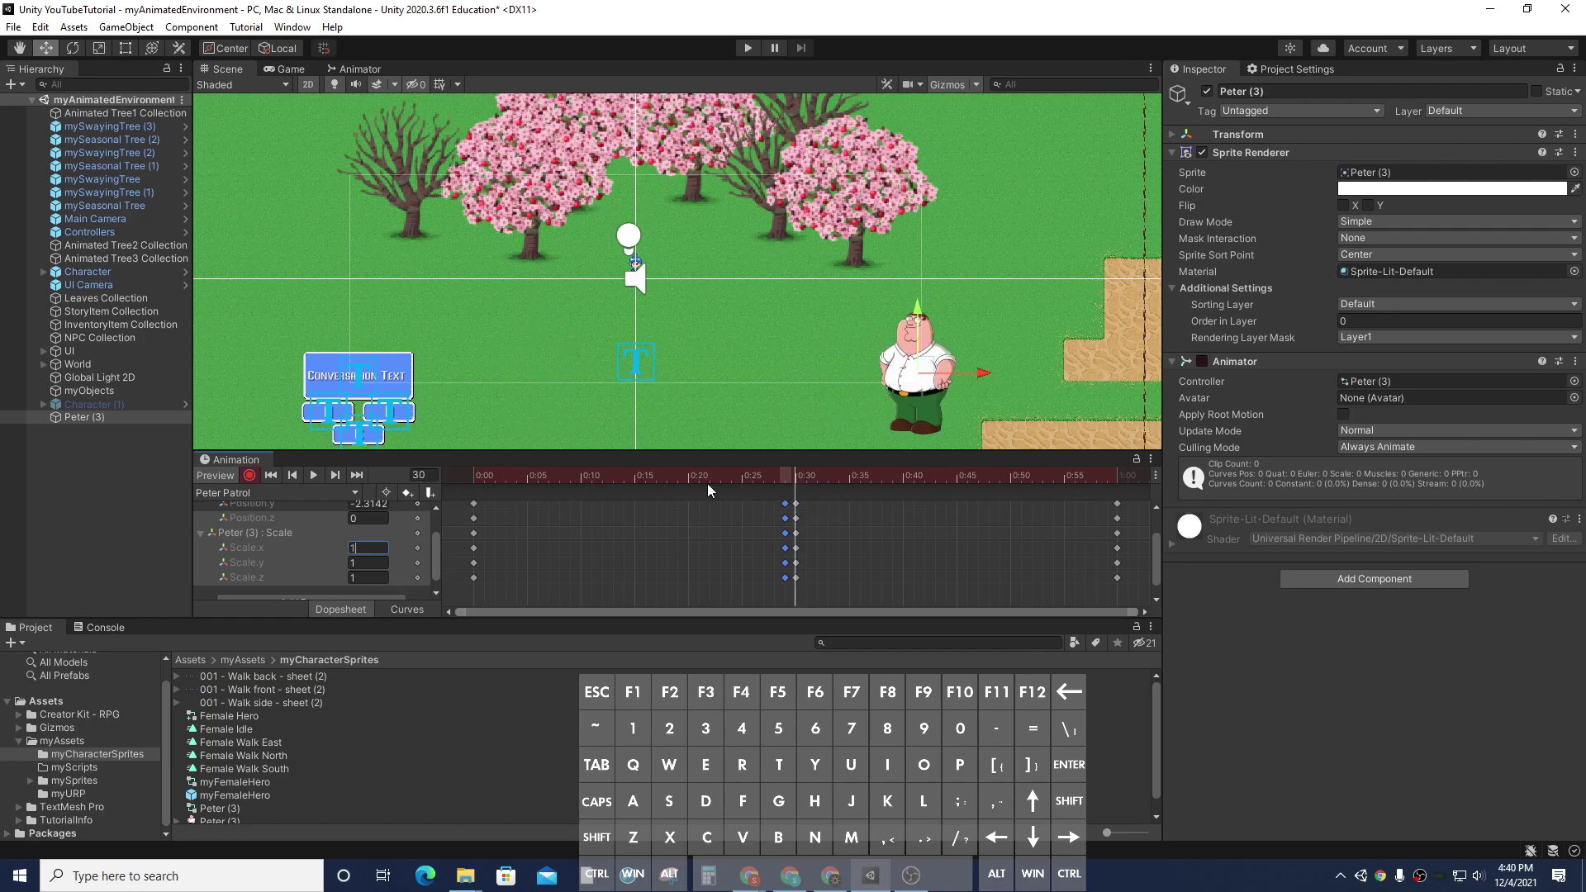
{"action": "left_click", "coordinate": [1109, 473]}
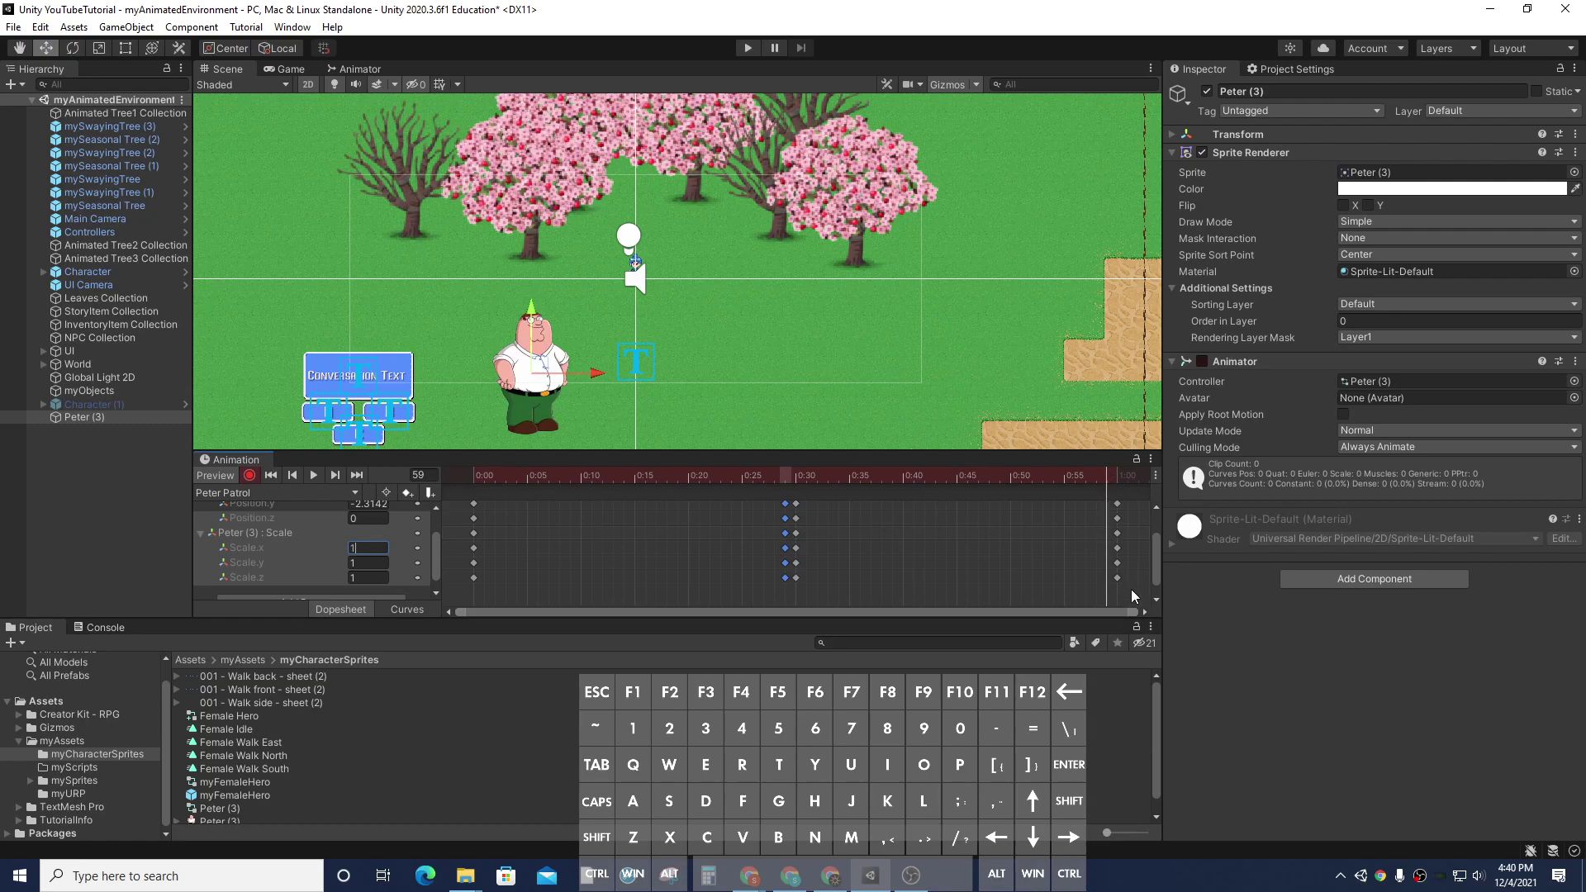
{"action": "left_click_drag", "start_coordinate": [1123, 598], "coordinate": [1107, 497]}
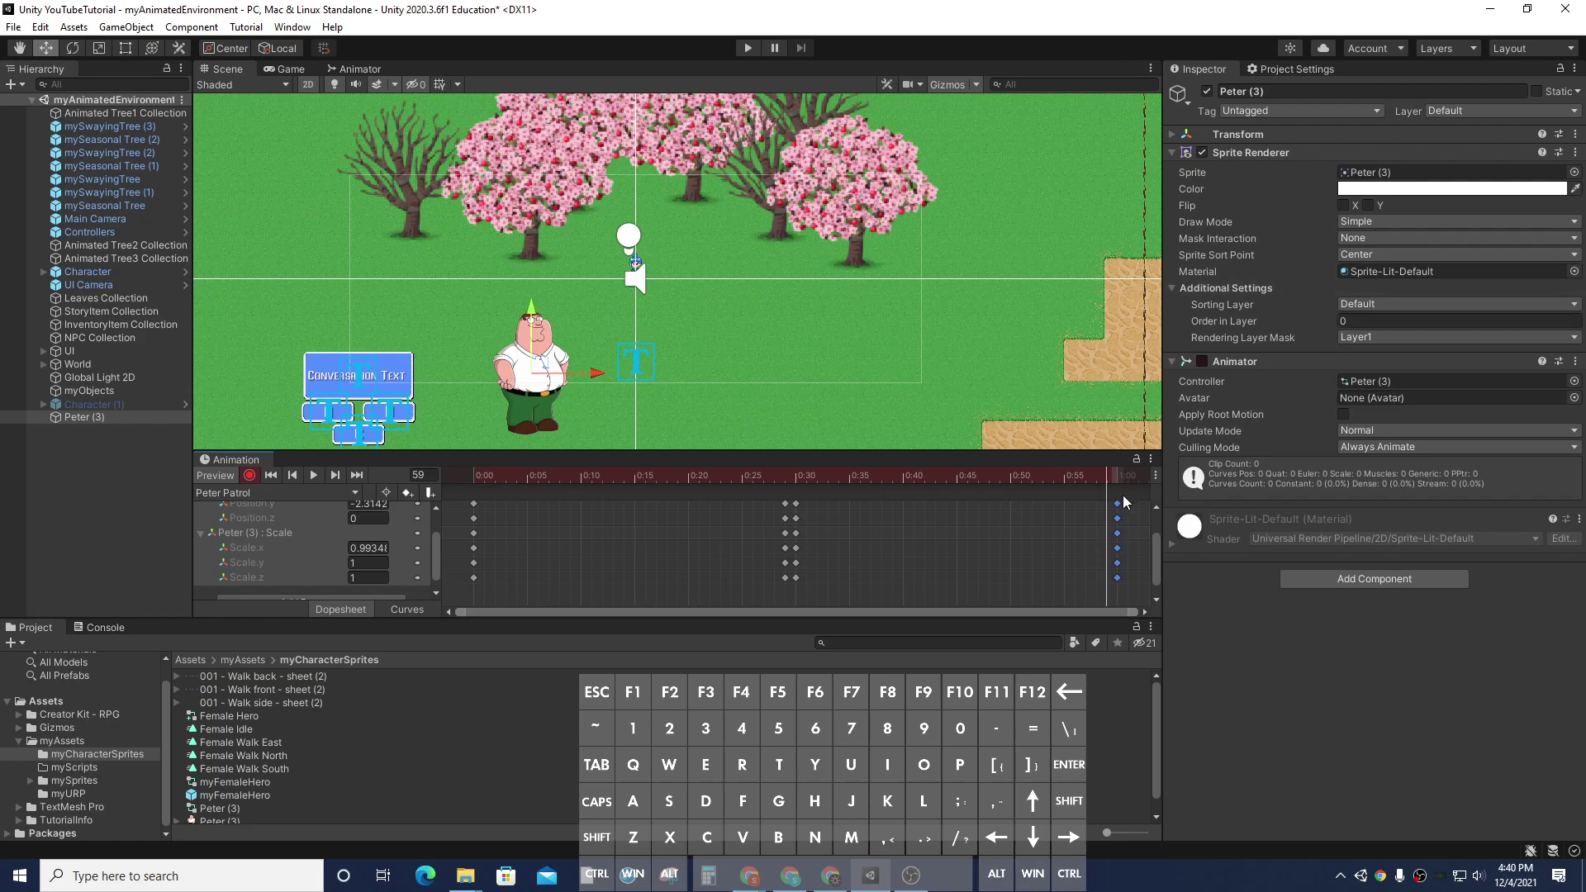
{"action": "left_click", "coordinate": [1117, 472]}
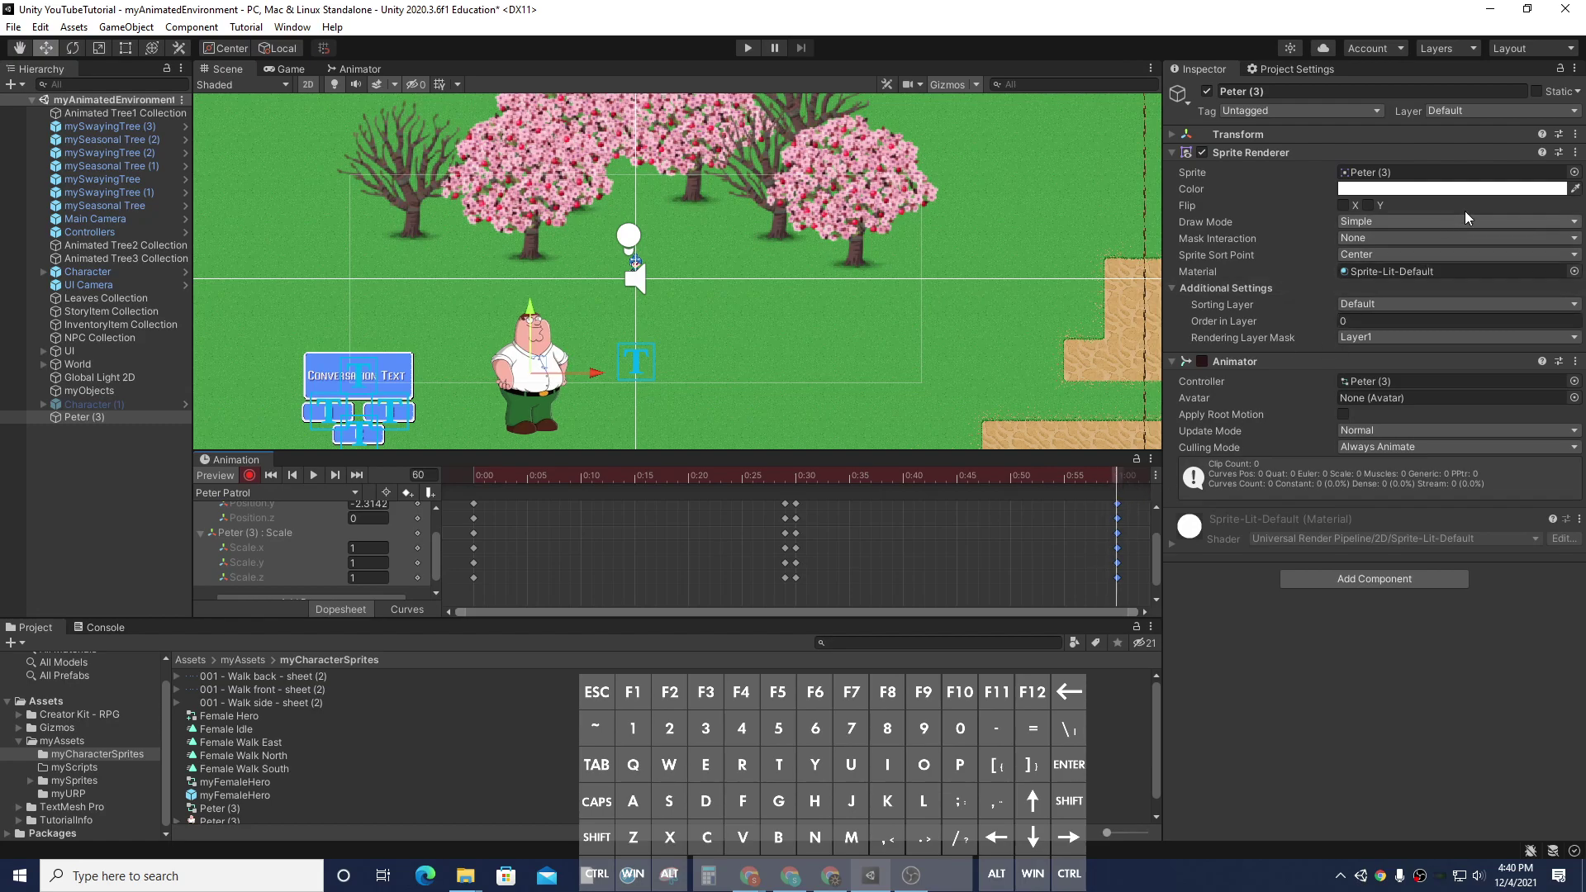
{"action": "right_click", "coordinate": [1458, 135]}
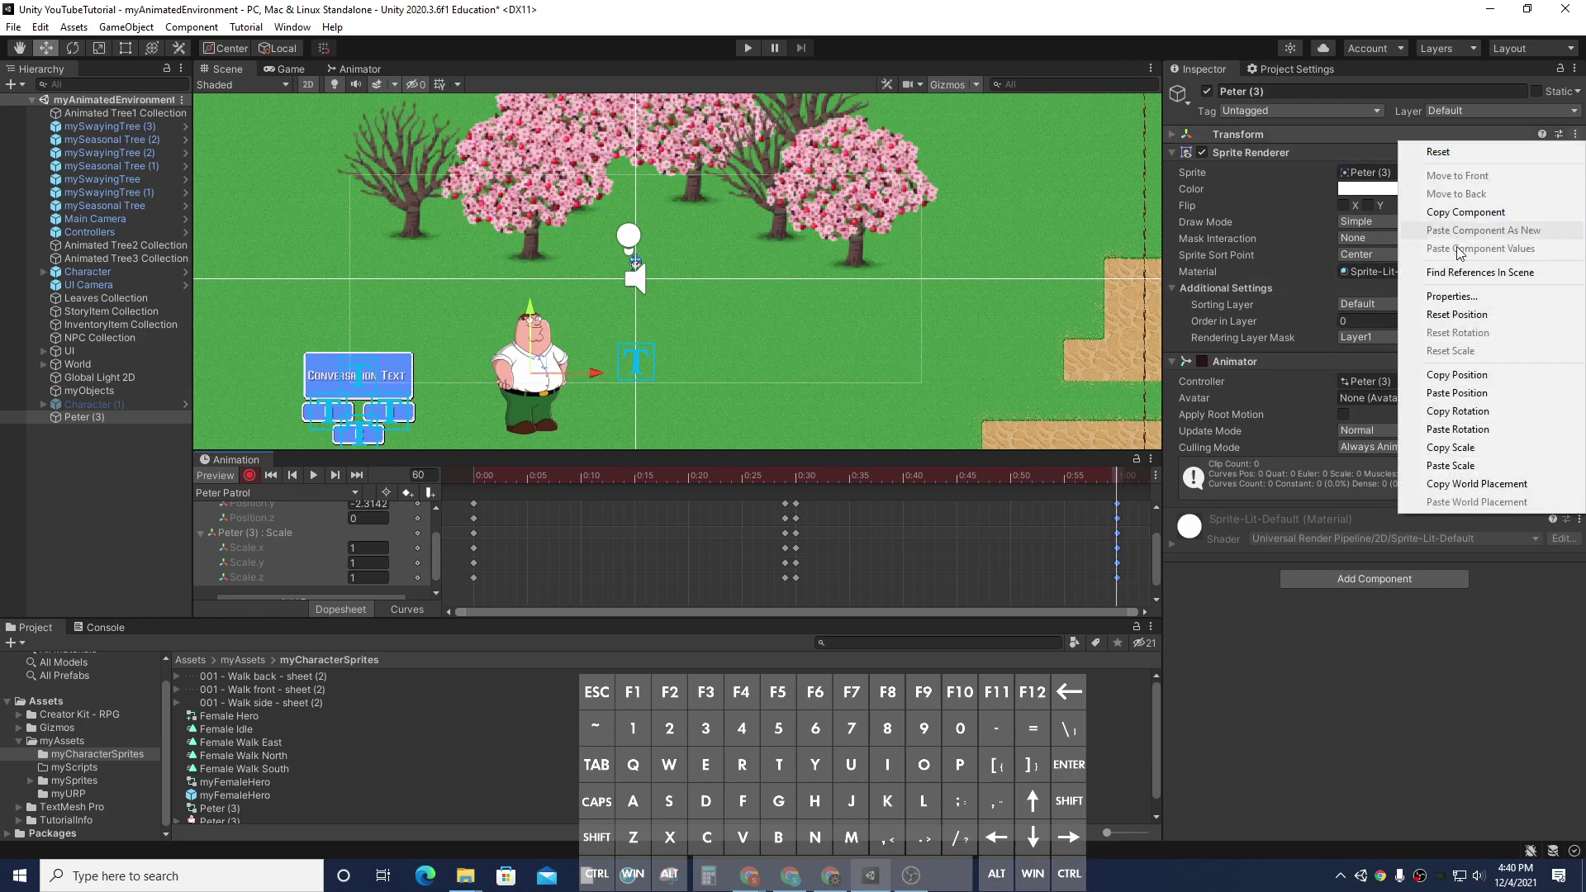
{"action": "left_click", "coordinate": [1456, 375]}
At frame 59, add a keyframe and paste the copied position onto Peter's Transform.
{"action": "left_click", "coordinate": [1109, 475]}
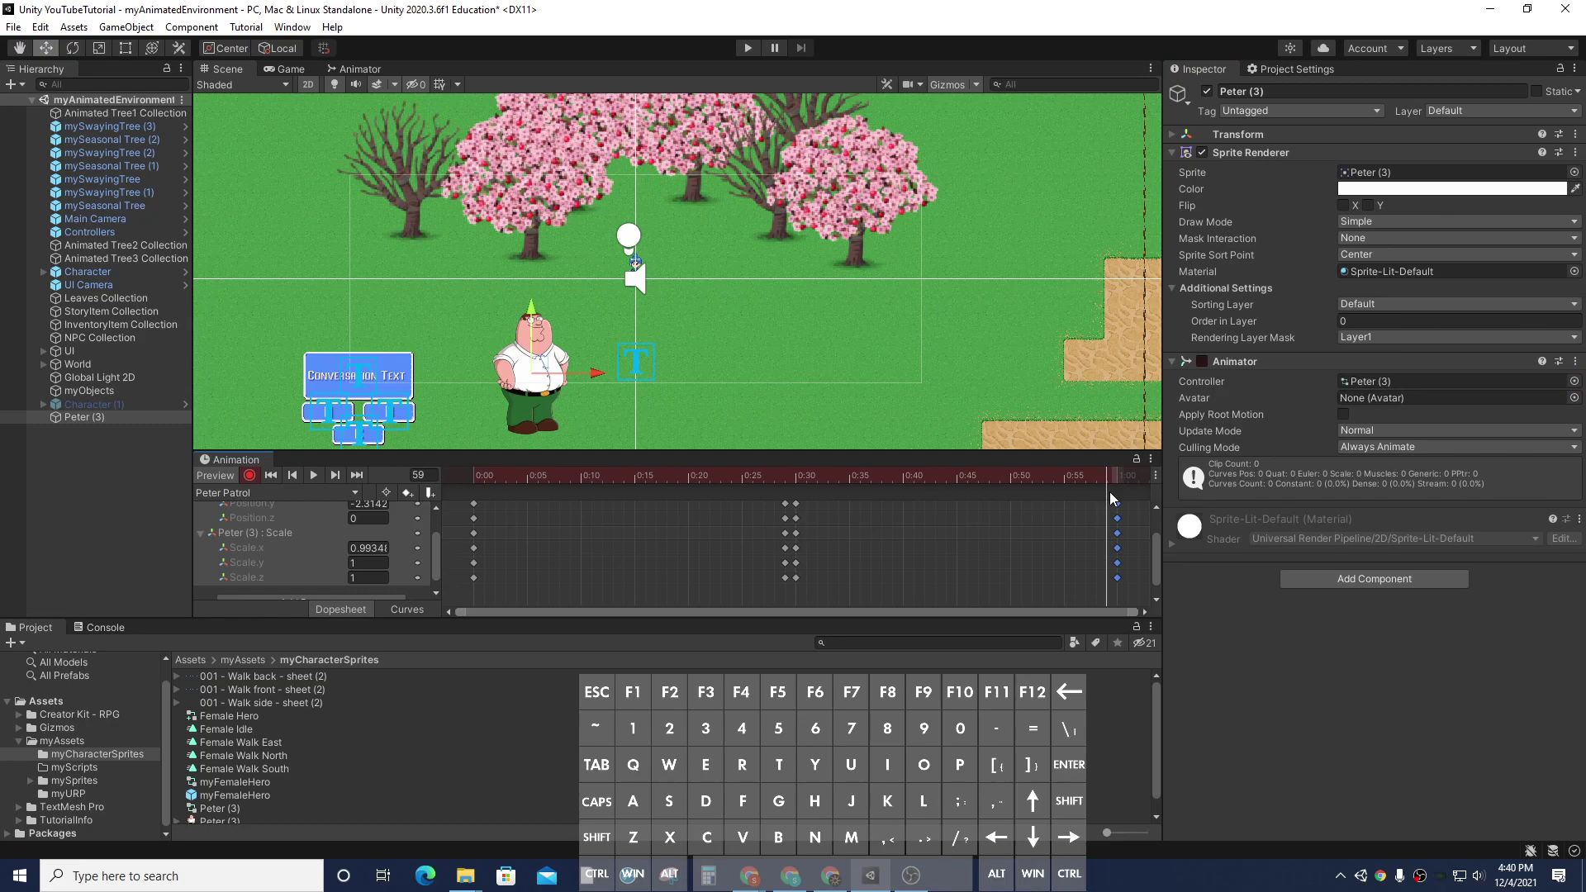
{"action": "left_click", "coordinate": [408, 493]}
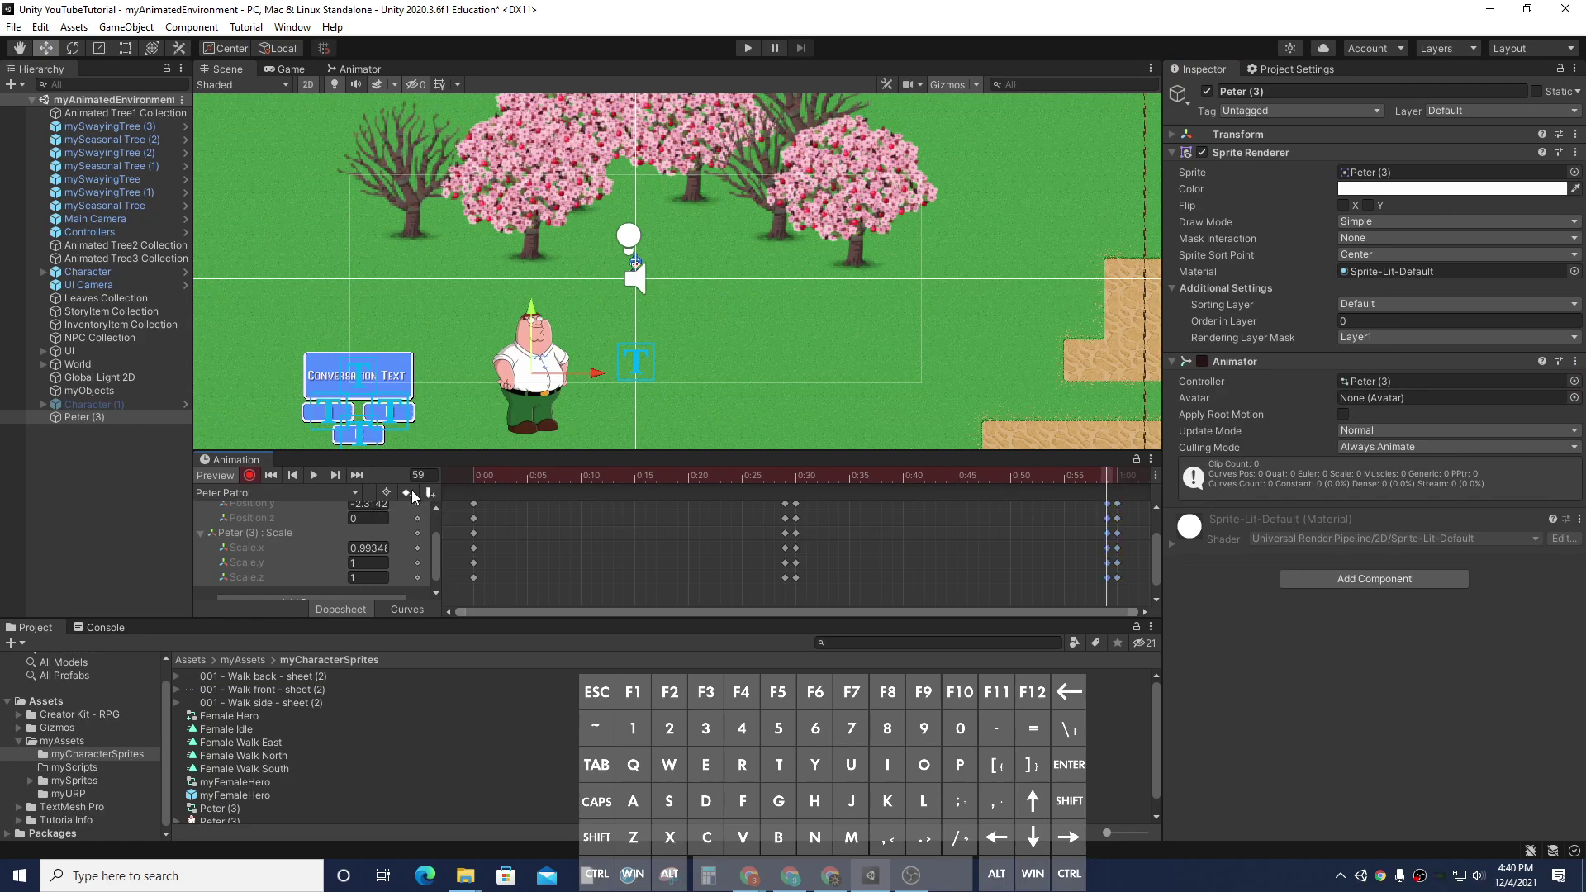
{"action": "left_click", "coordinate": [1575, 134]}
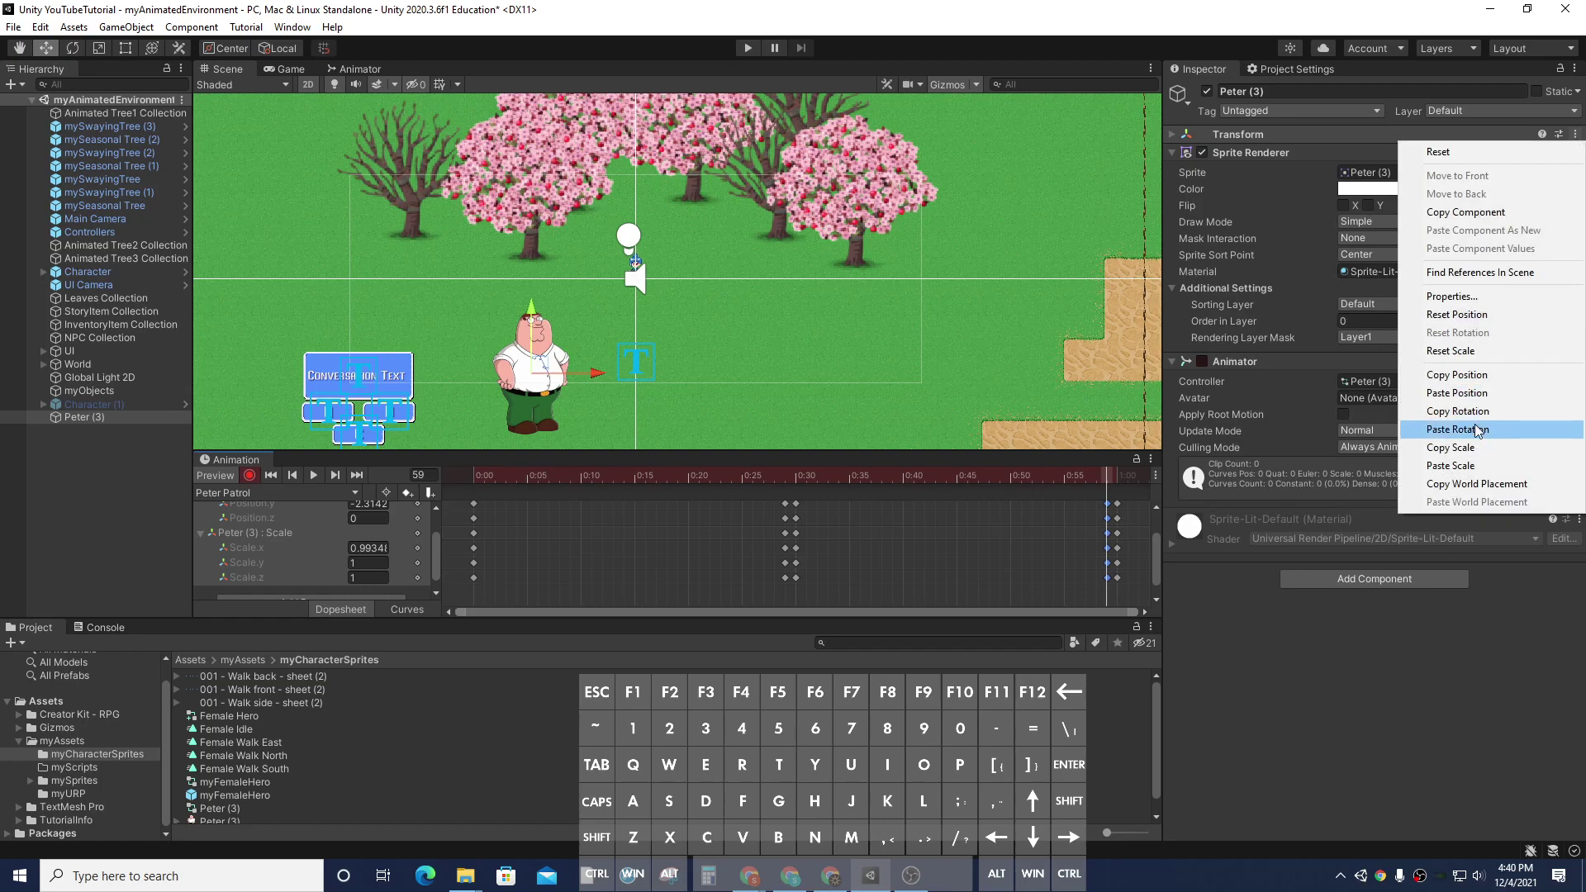
{"action": "left_click", "coordinate": [1457, 392]}
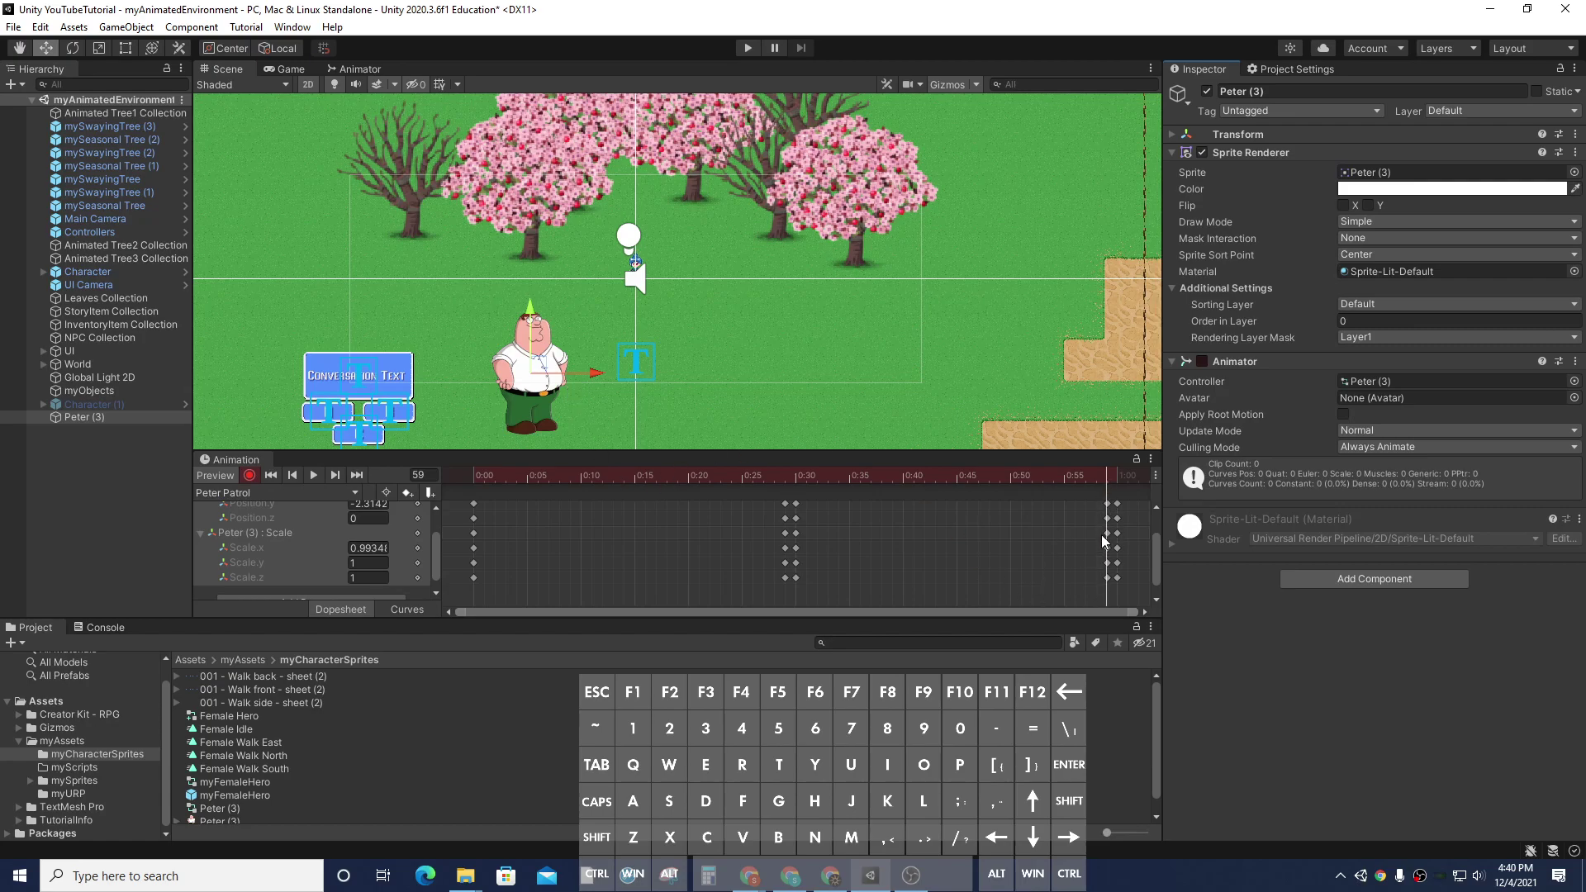
Set Scale.x to -1 at frame 59 so Peter stays flipped until the final frame, and preview the clip.
{"action": "left_click", "coordinate": [368, 548]}
{"action": "left_click_drag", "start_coordinate": [357, 548], "coordinate": [386, 547]}
{"action": "left_click", "coordinate": [371, 547]}
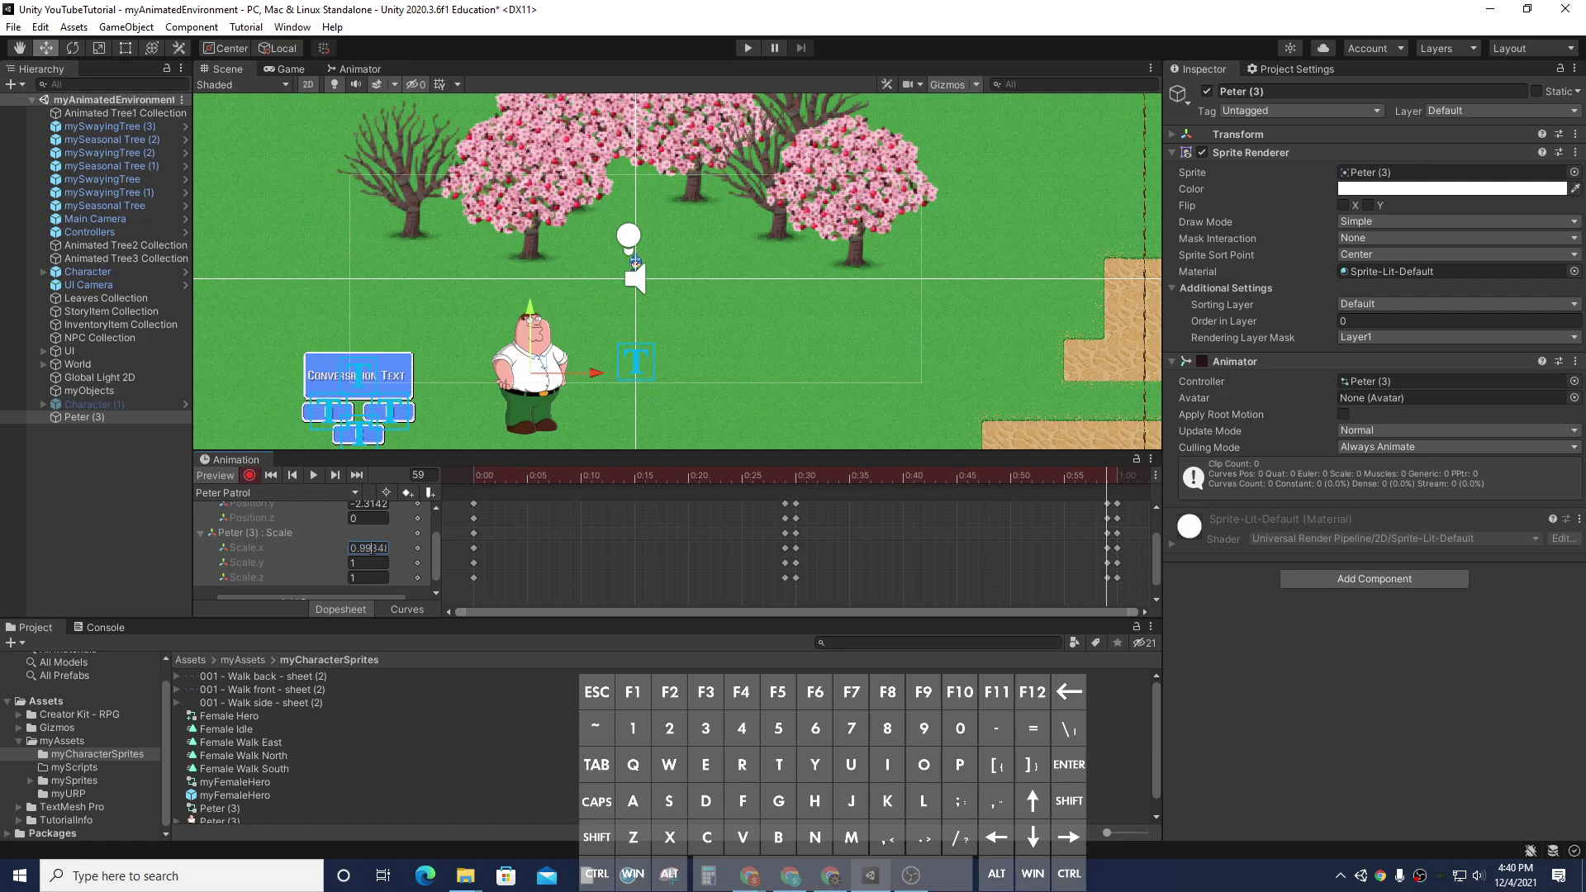
{"action": "left_click", "coordinate": [795, 475]}
{"action": "left_click_drag", "start_coordinate": [796, 475], "coordinate": [1108, 490]}
{"action": "scroll", "coordinate": [364, 561], "scroll_direction": "down", "scroll_amount": 1}
{"action": "scroll", "coordinate": [363, 562], "scroll_direction": "up", "scroll_amount": 1}
{"action": "left_click", "coordinate": [373, 546]}
{"action": "key", "text": "BackSpace"}
{"action": "type", "text": "-"}
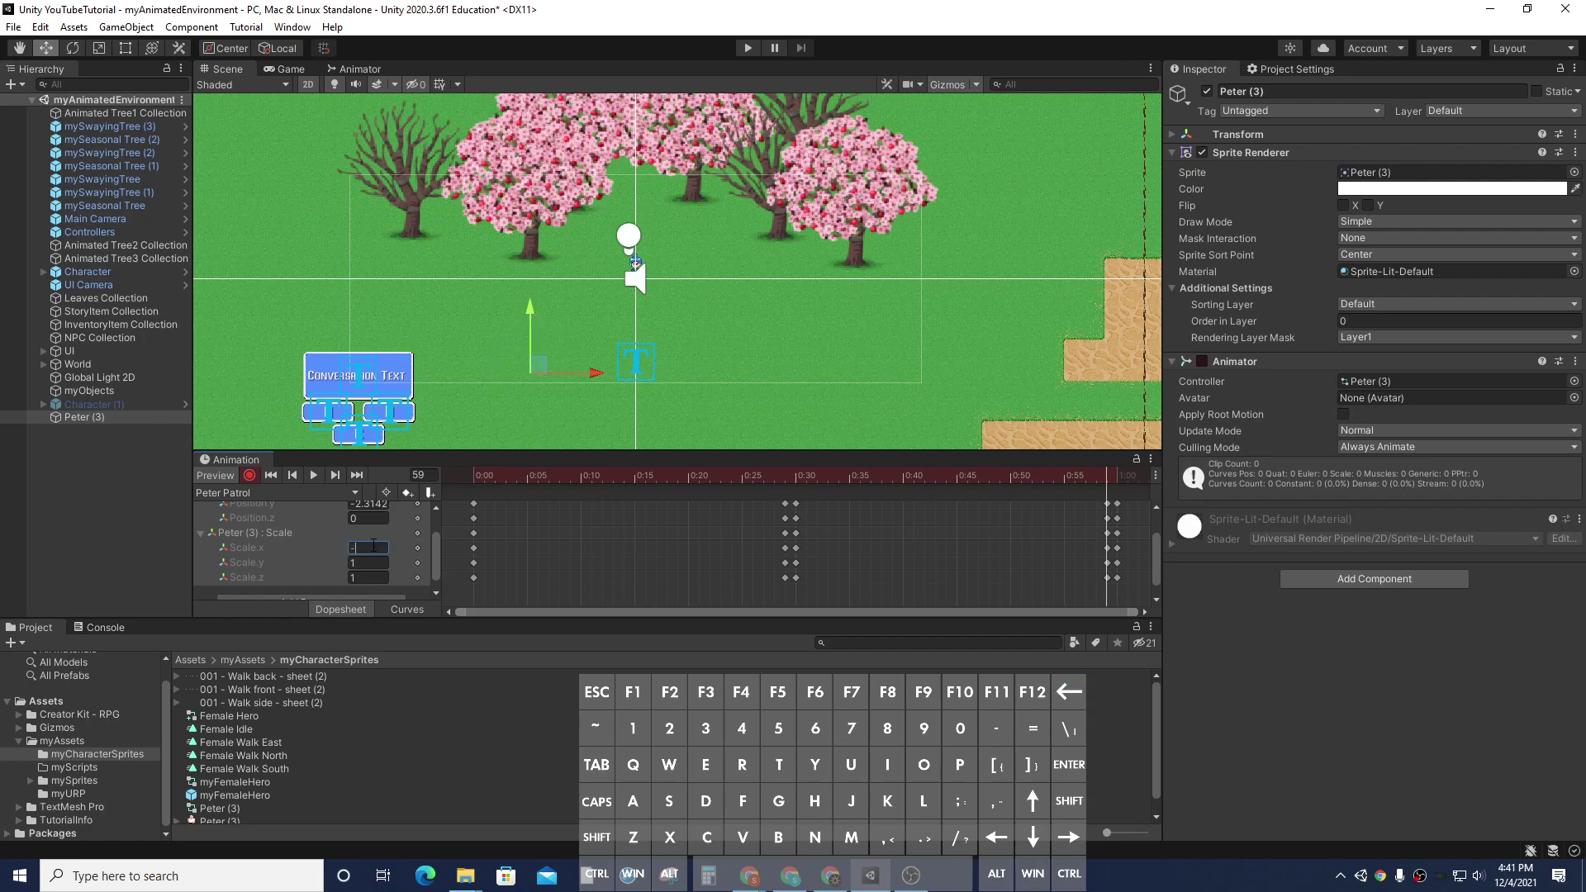
{"action": "type", "text": "4"}
{"action": "key", "text": "BackSpace"}
{"action": "type", "text": "1"}
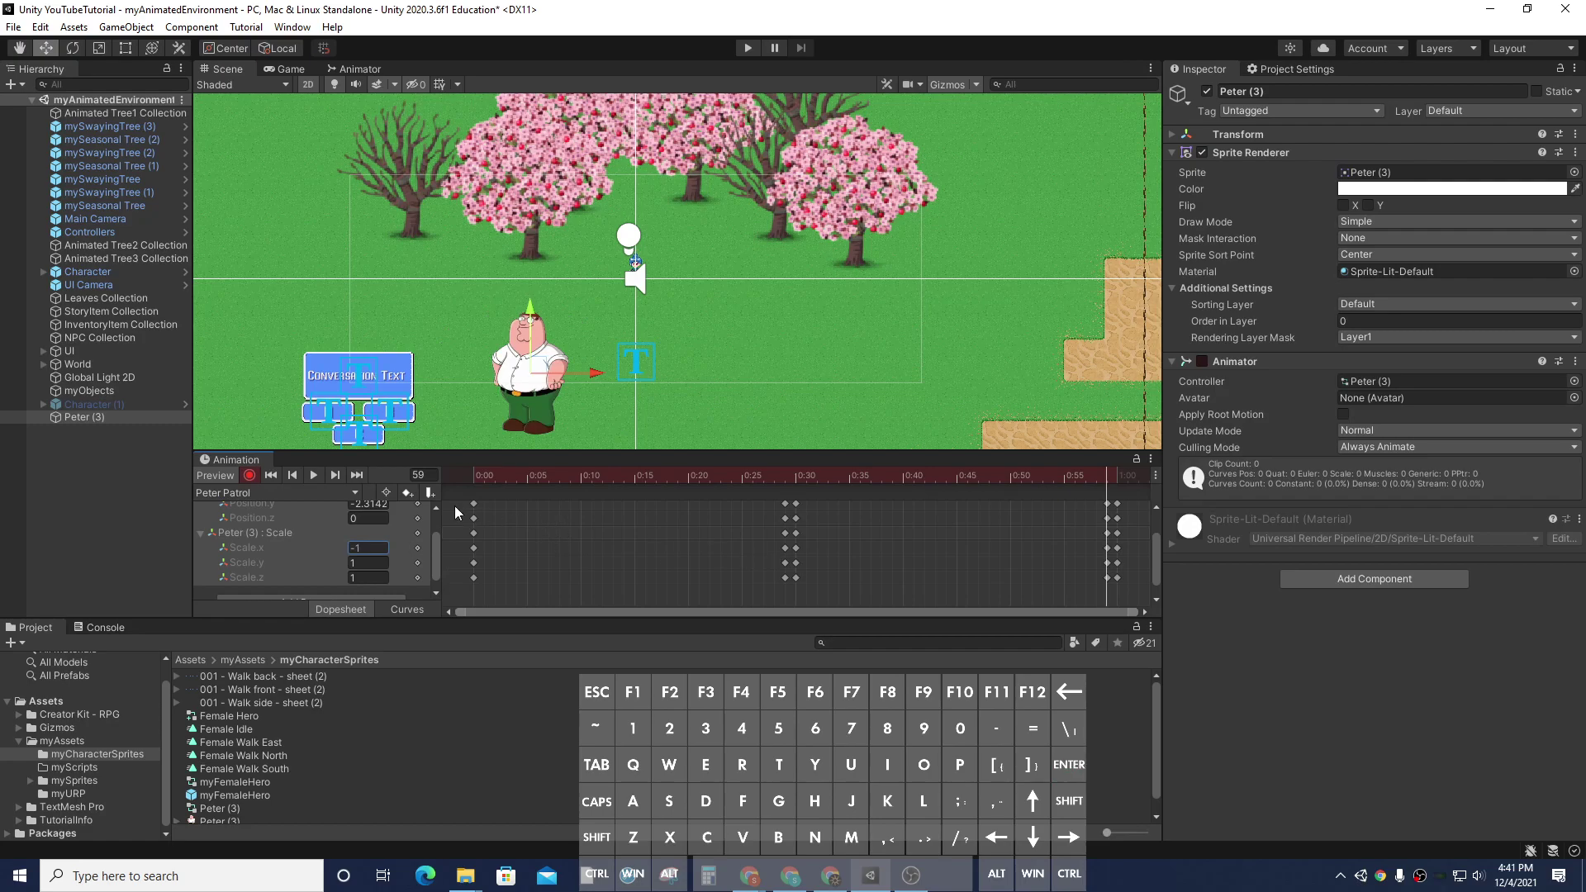
{"action": "left_click_drag", "start_coordinate": [474, 472], "coordinate": [1116, 542]}
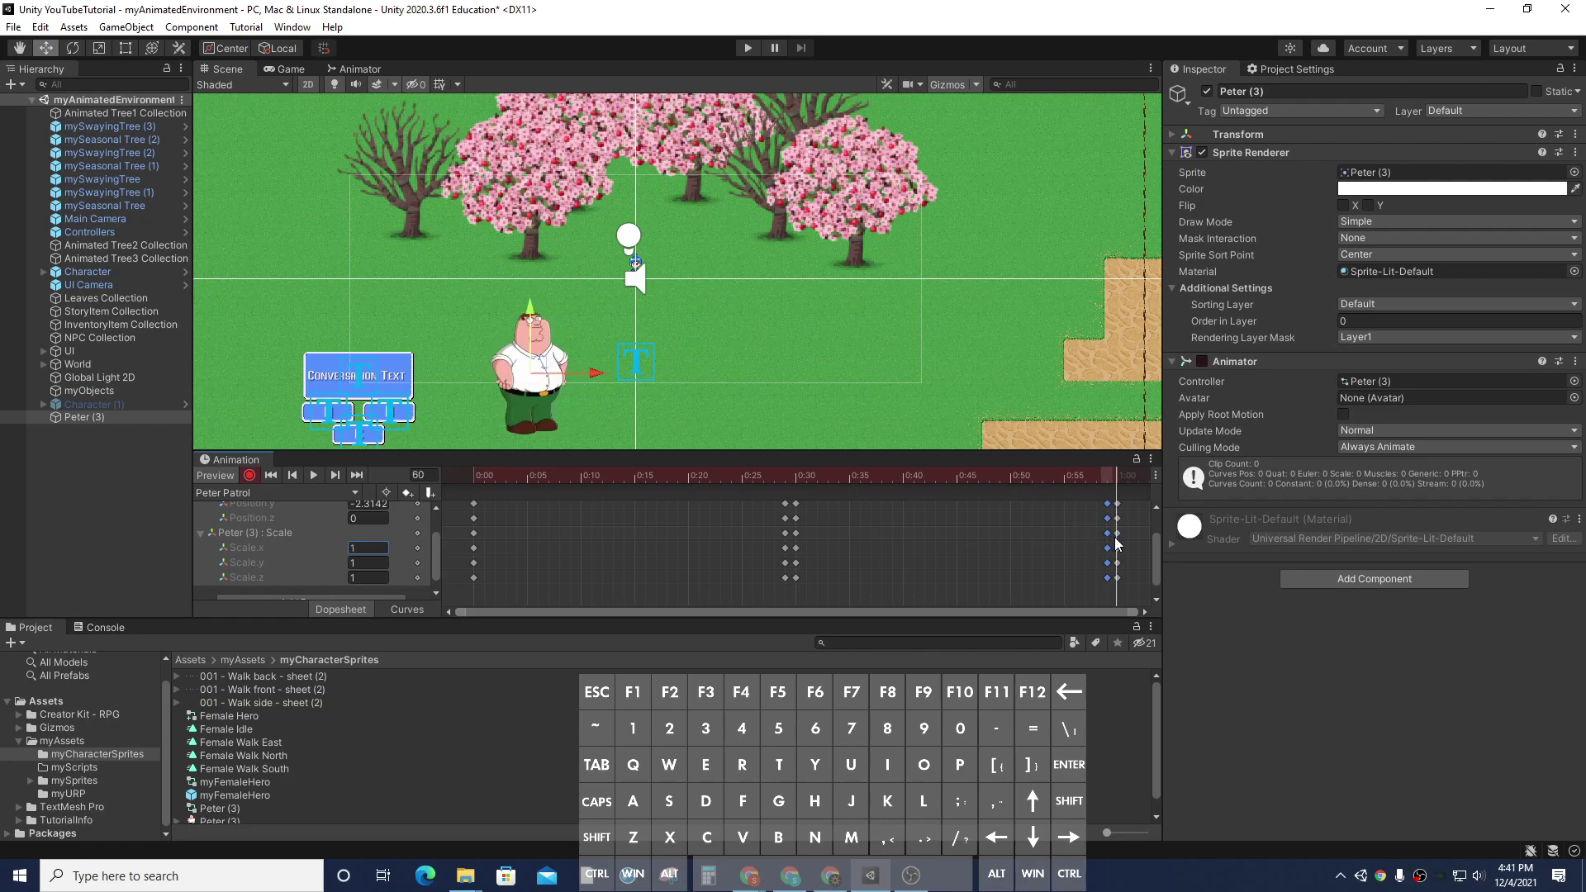
{"action": "left_click", "coordinate": [319, 477]}
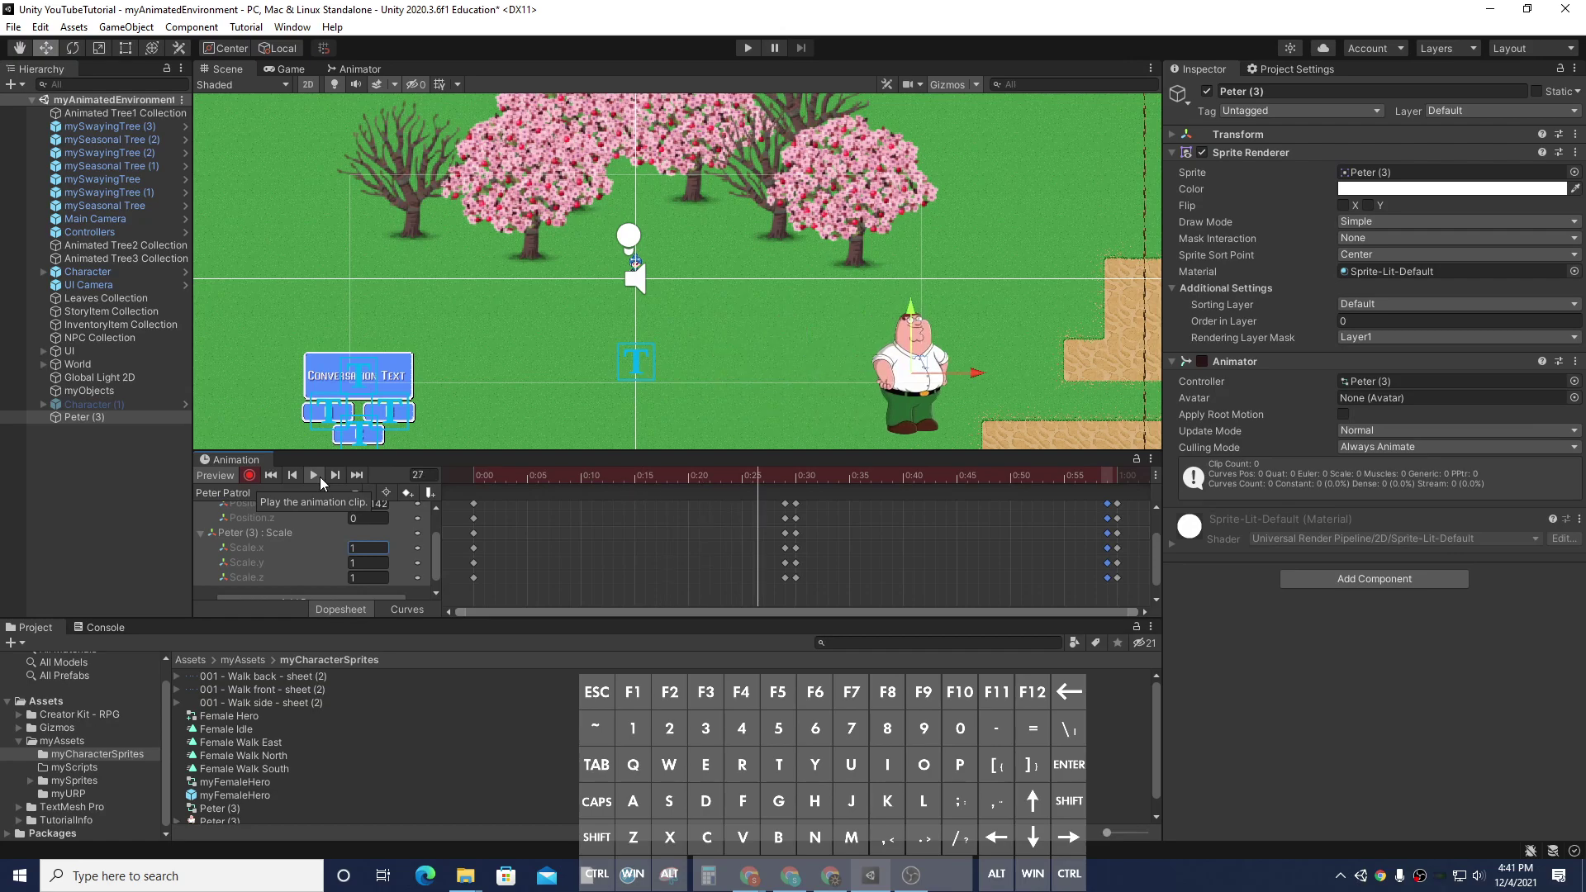
{"action": "key", "text": "space"}
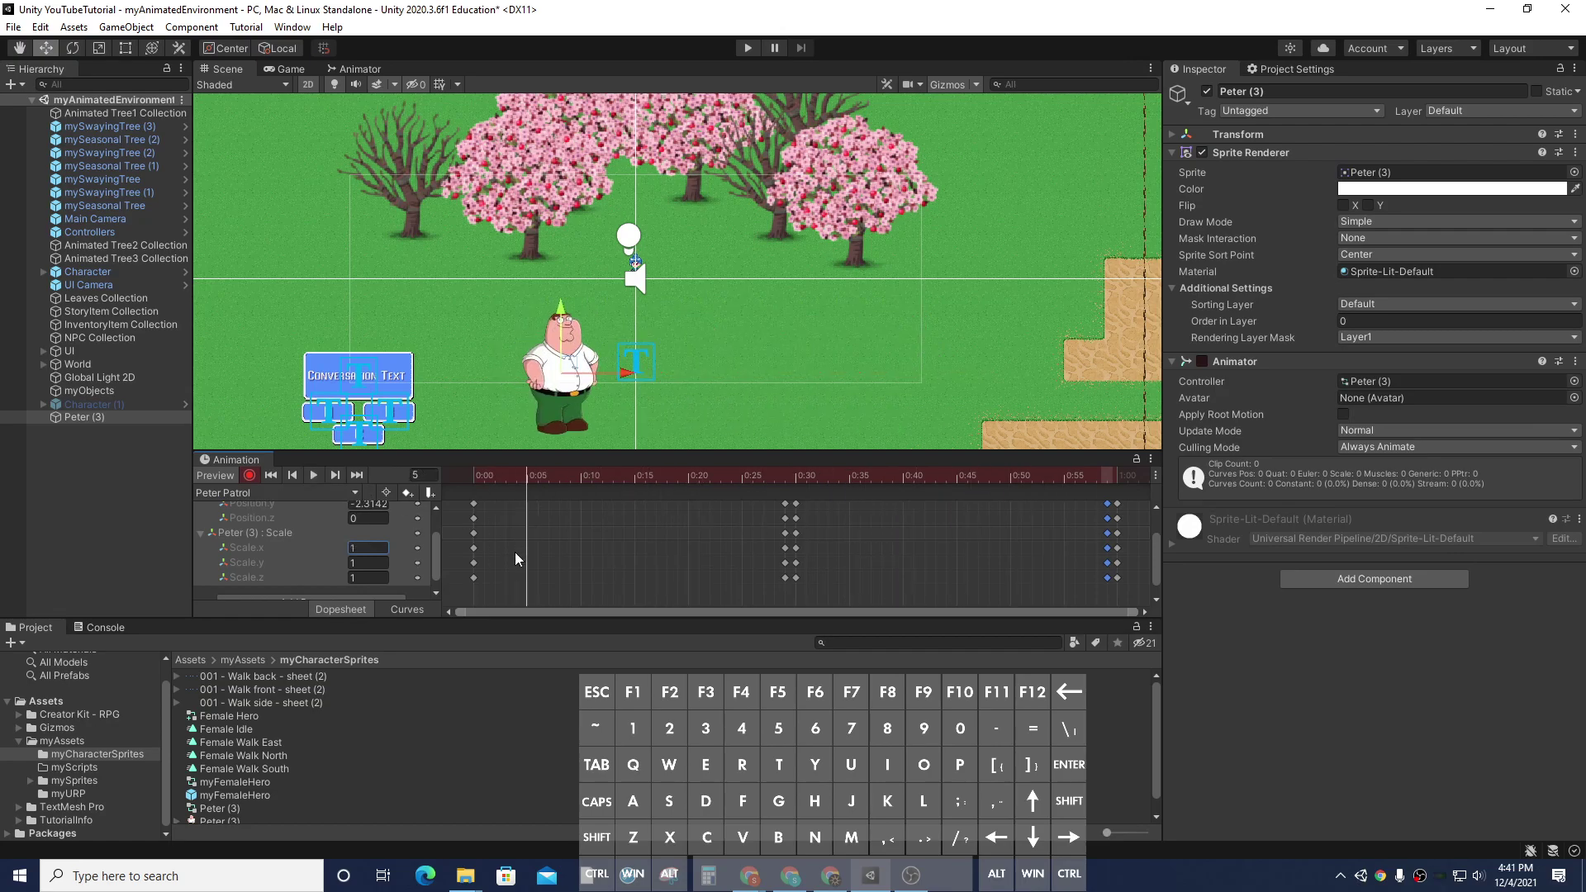
Stretch all keyframes of the Peter Patrol clip so it ends at about 5:00, and preview the slower patrol.
{"action": "left_click_drag", "start_coordinate": [465, 586], "coordinate": [1153, 487]}
{"action": "scroll", "coordinate": [994, 547], "scroll_direction": "down", "scroll_amount": 10}
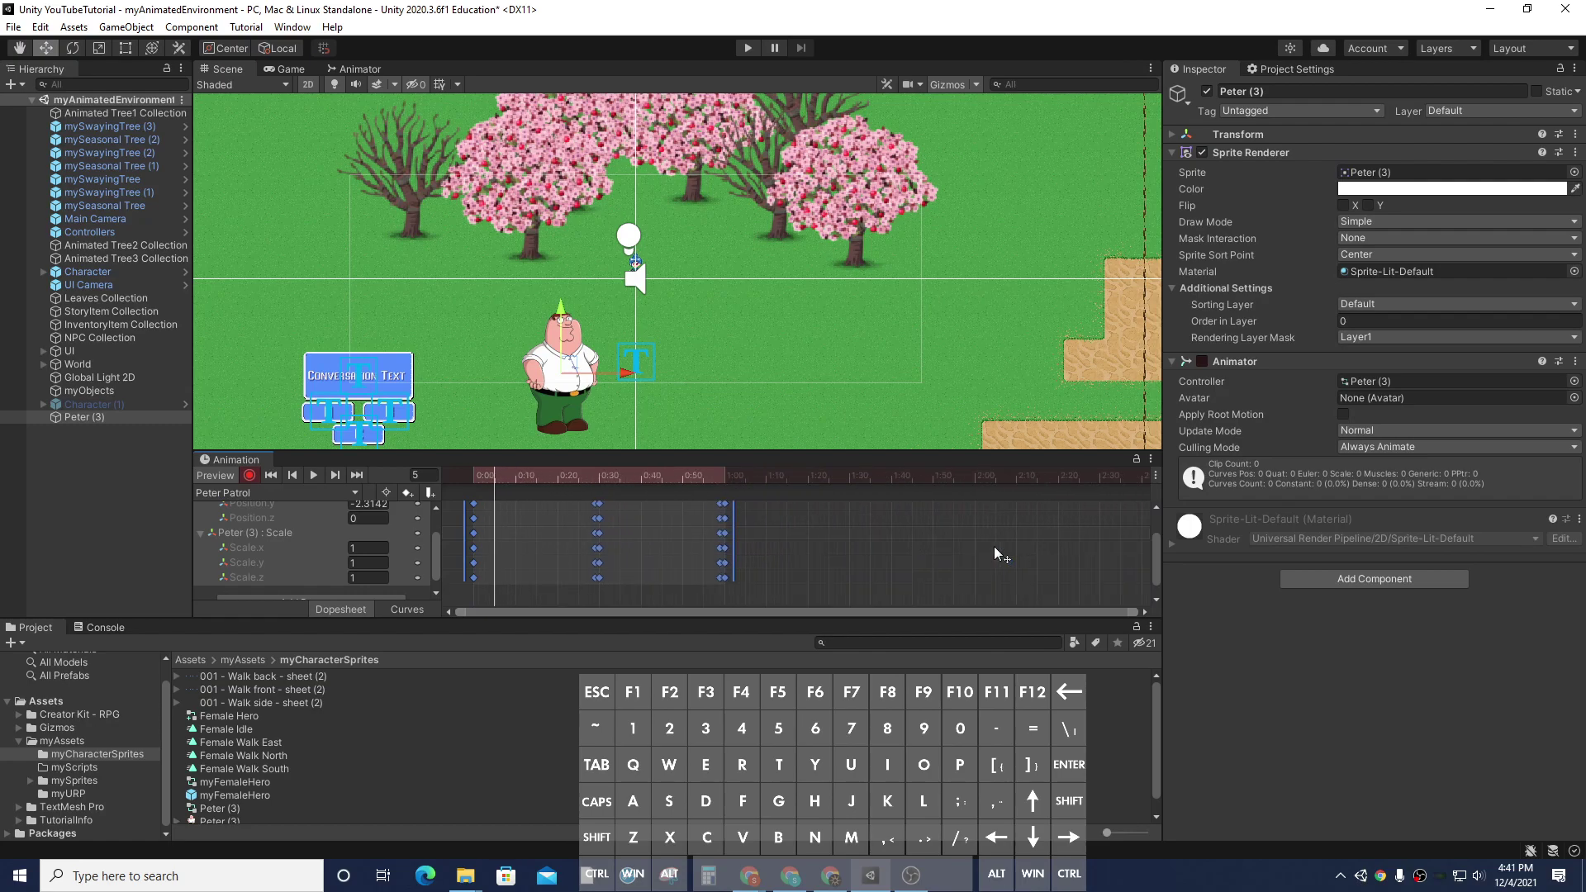
{"action": "scroll", "coordinate": [993, 546], "scroll_direction": "down", "scroll_amount": 4}
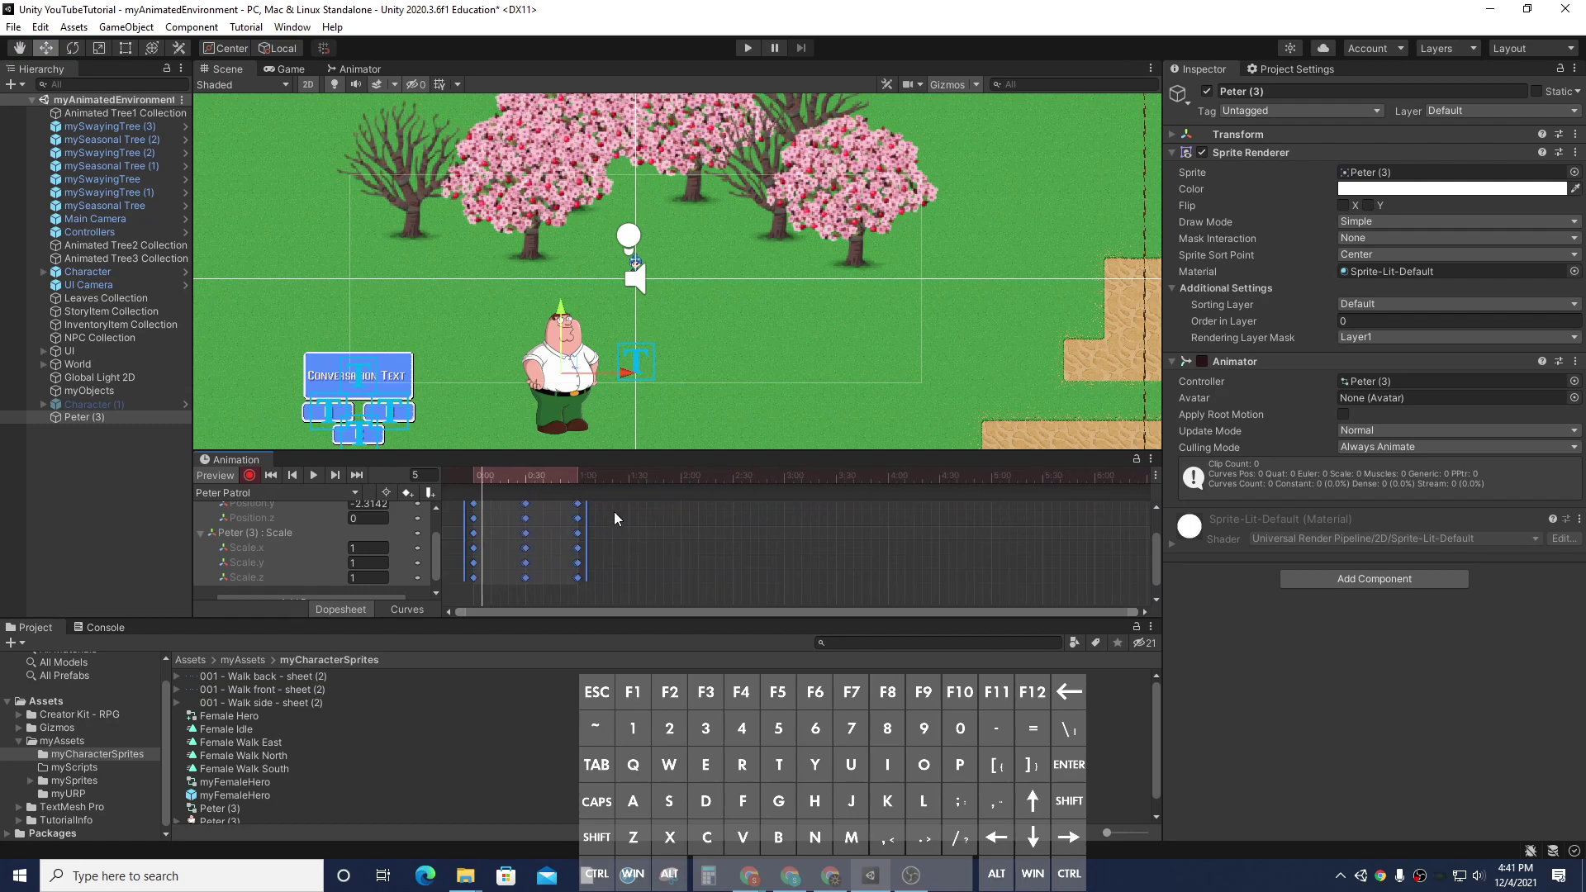
{"action": "left_click_drag", "start_coordinate": [592, 519], "coordinate": [1004, 531]}
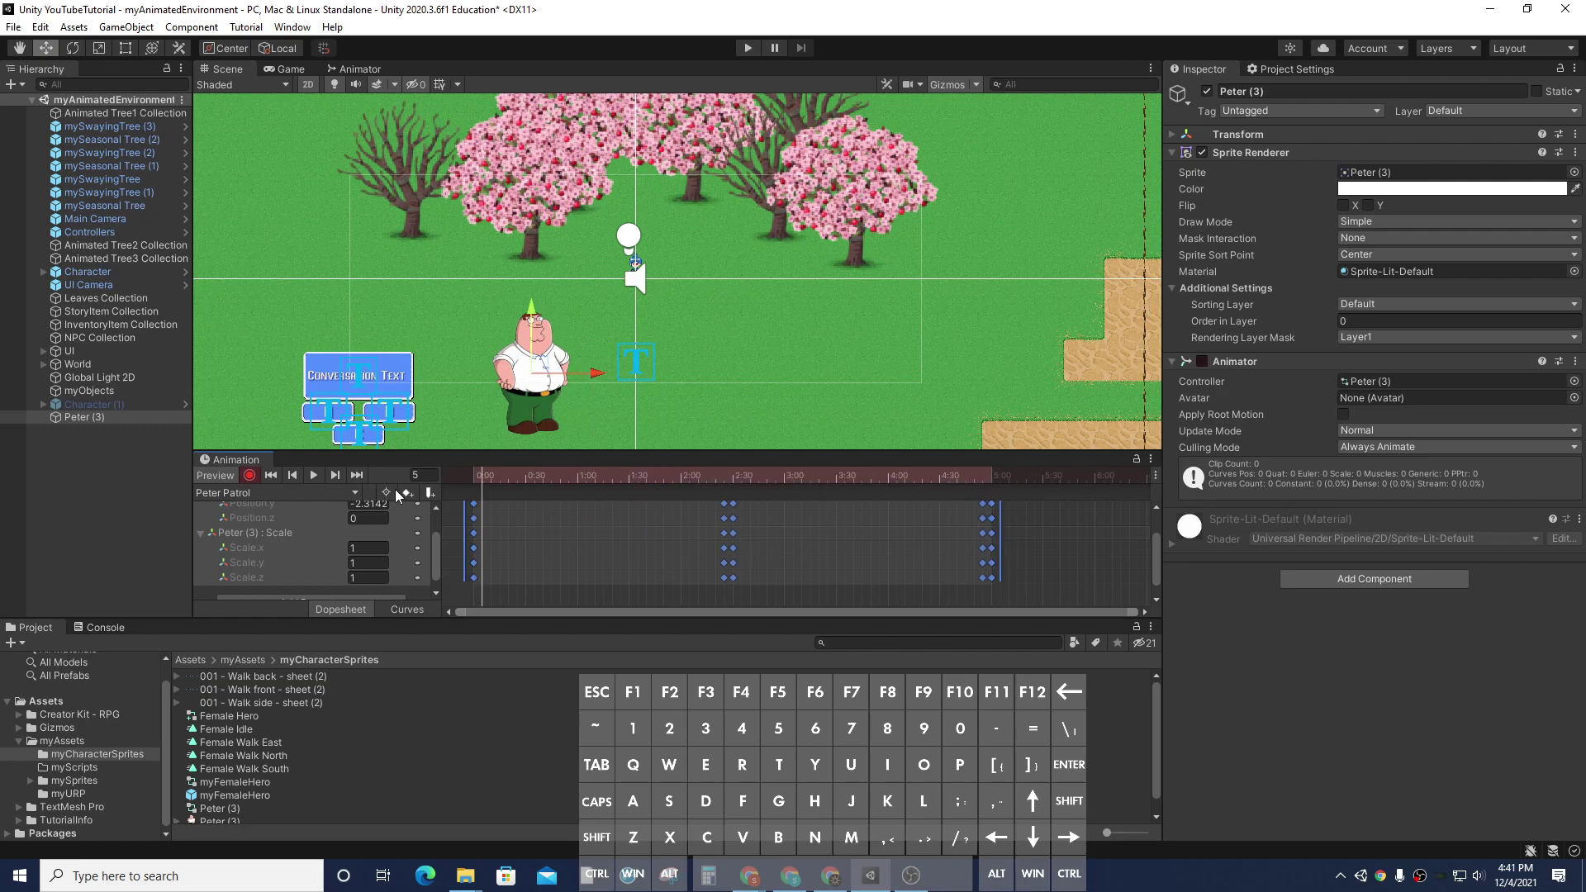
{"action": "left_click", "coordinate": [317, 478]}
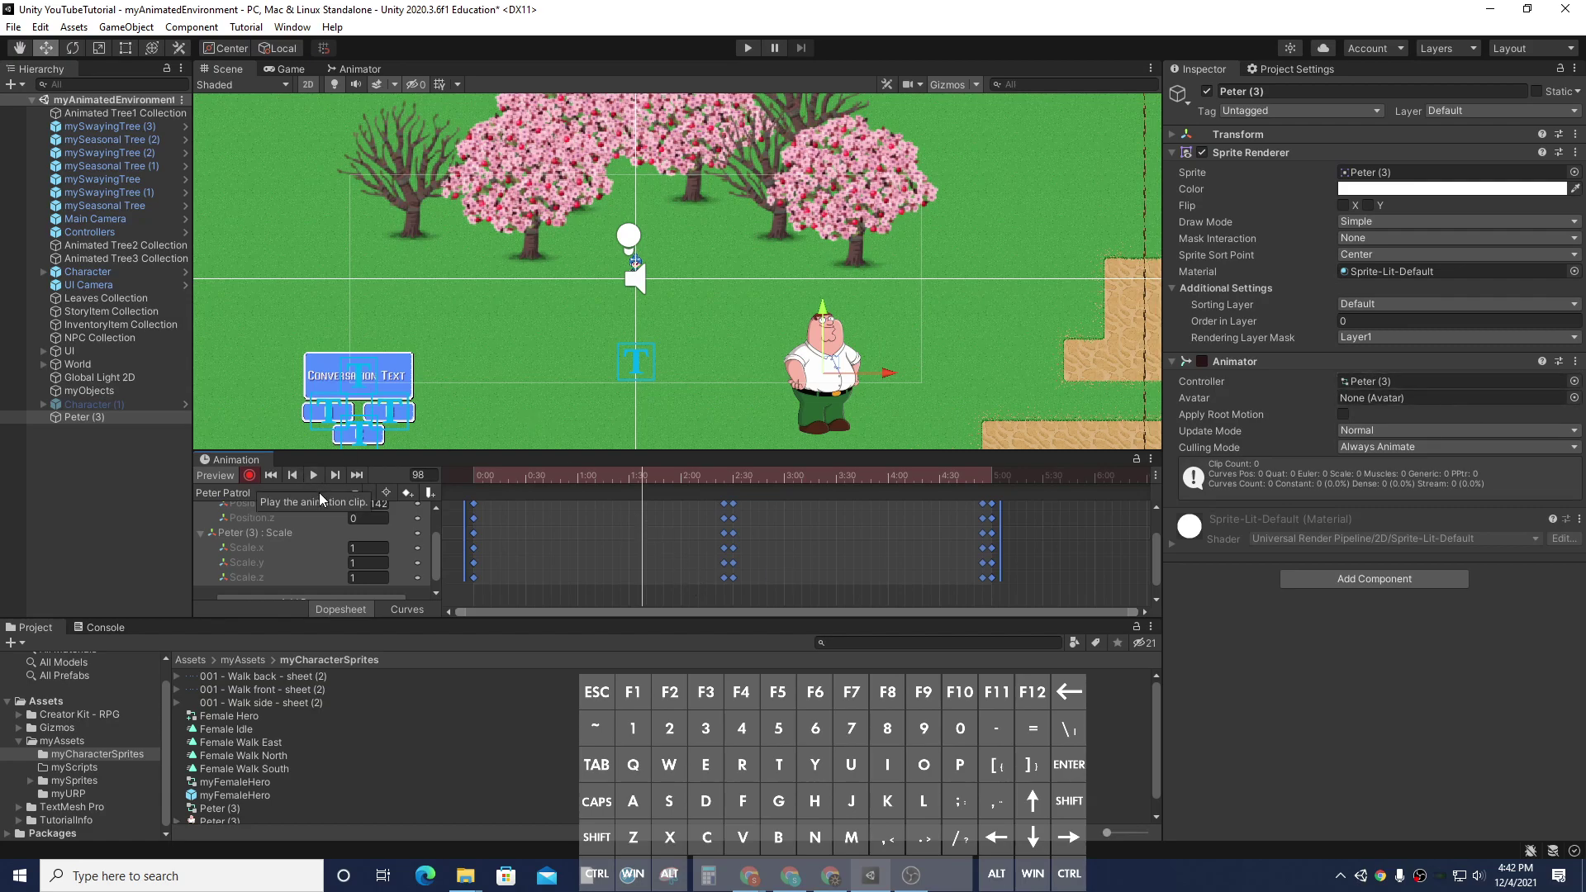
{"action": "left_click", "coordinate": [473, 475]}
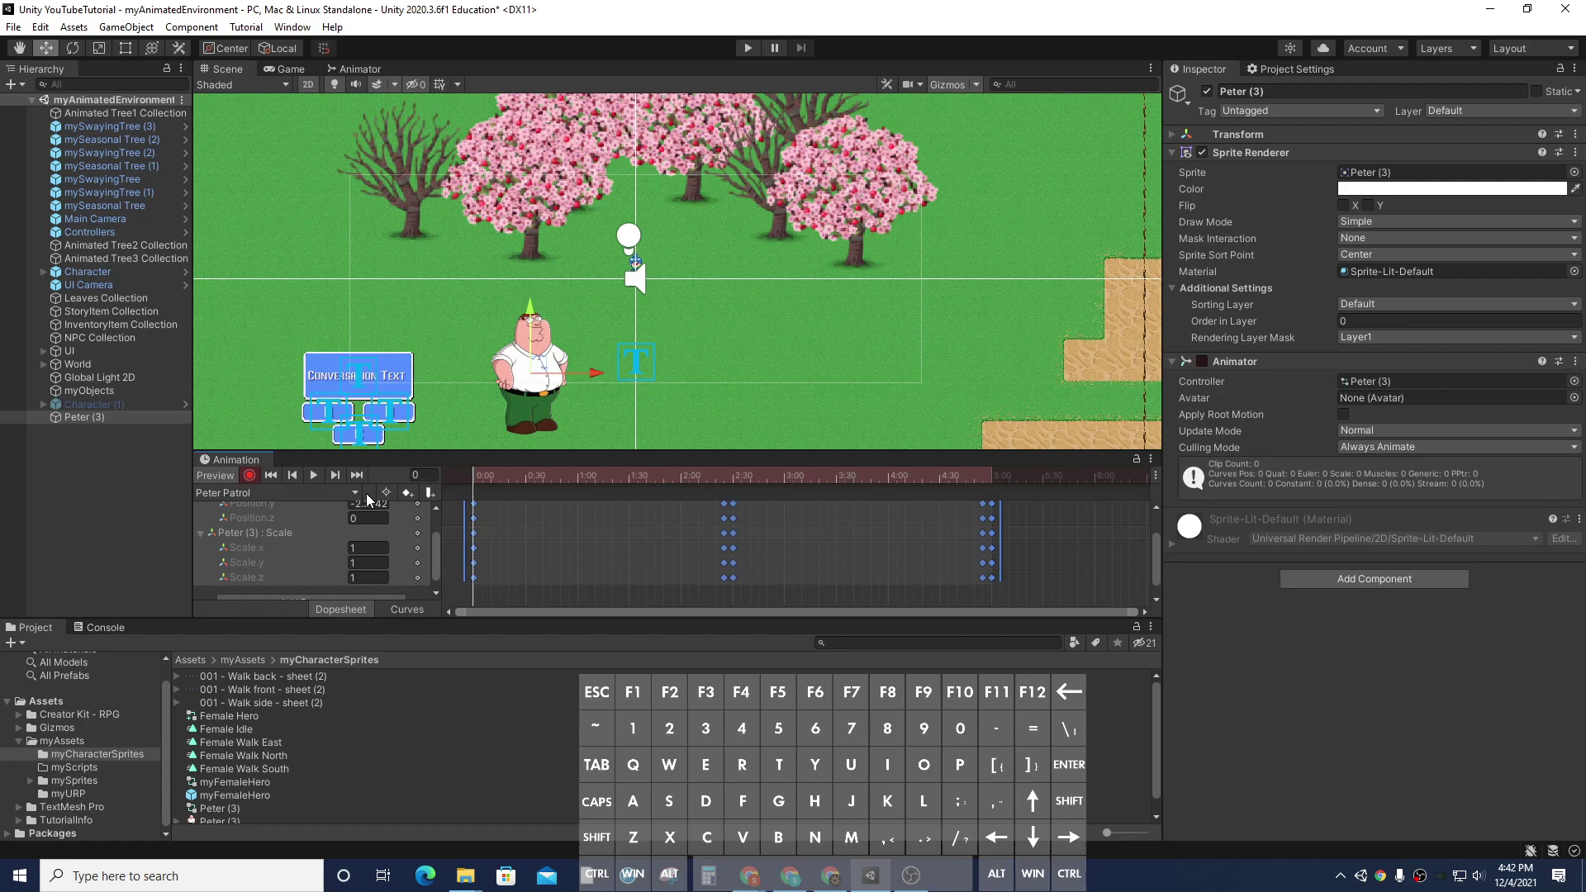
In Peter's Animator Controller, move the Peter Patrol state clear of Any State and create an empty state as the layer default.
{"action": "double_click", "coordinate": [1444, 383]}
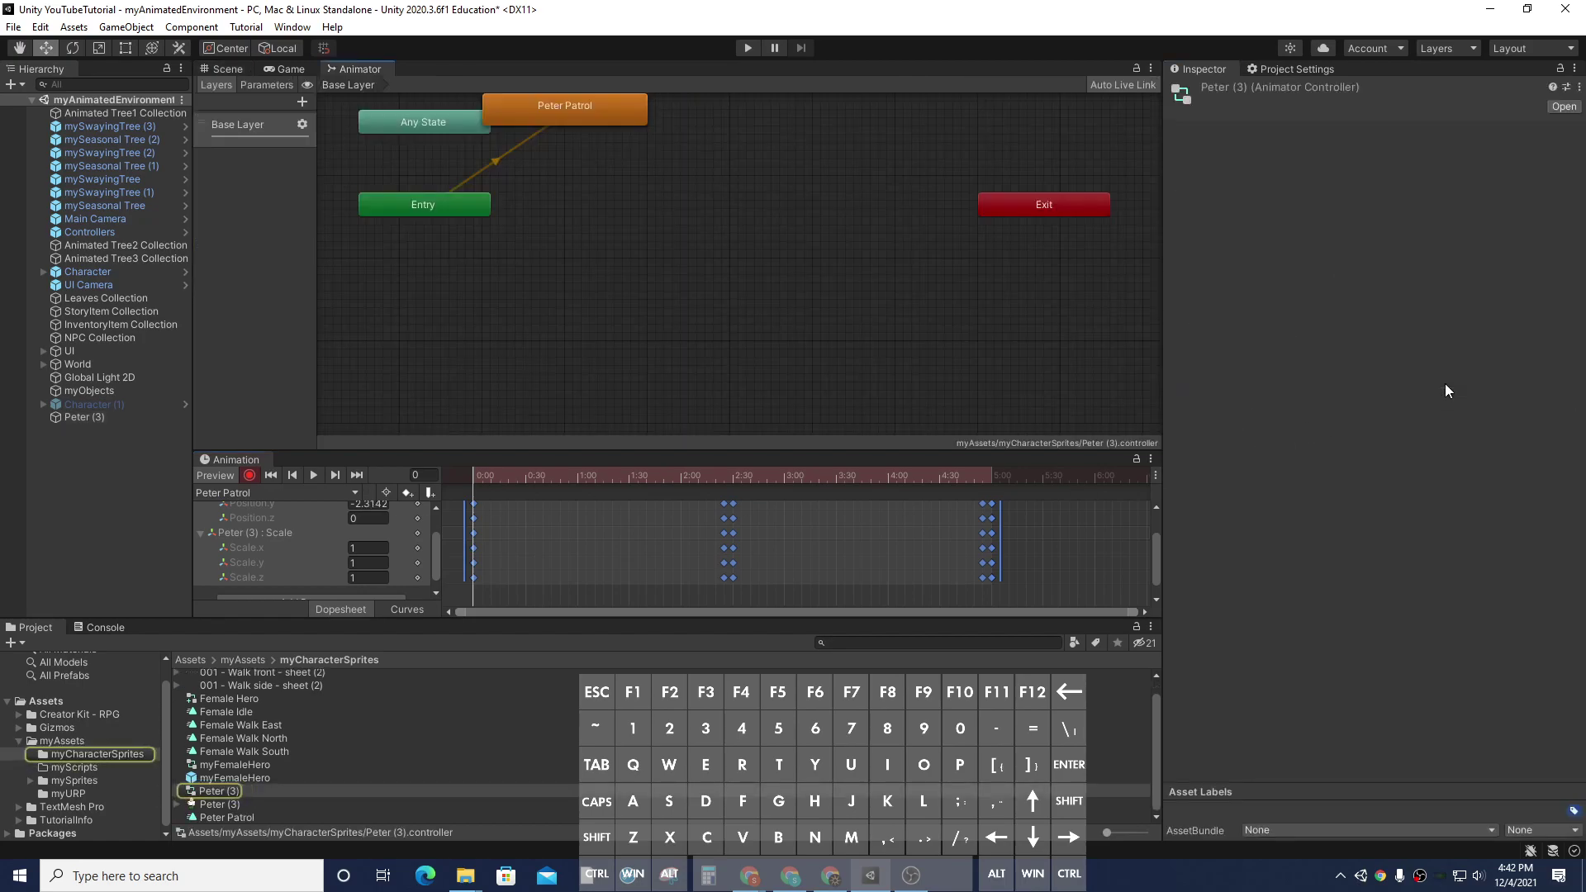
{"action": "left_click_drag", "start_coordinate": [603, 123], "coordinate": [757, 258]}
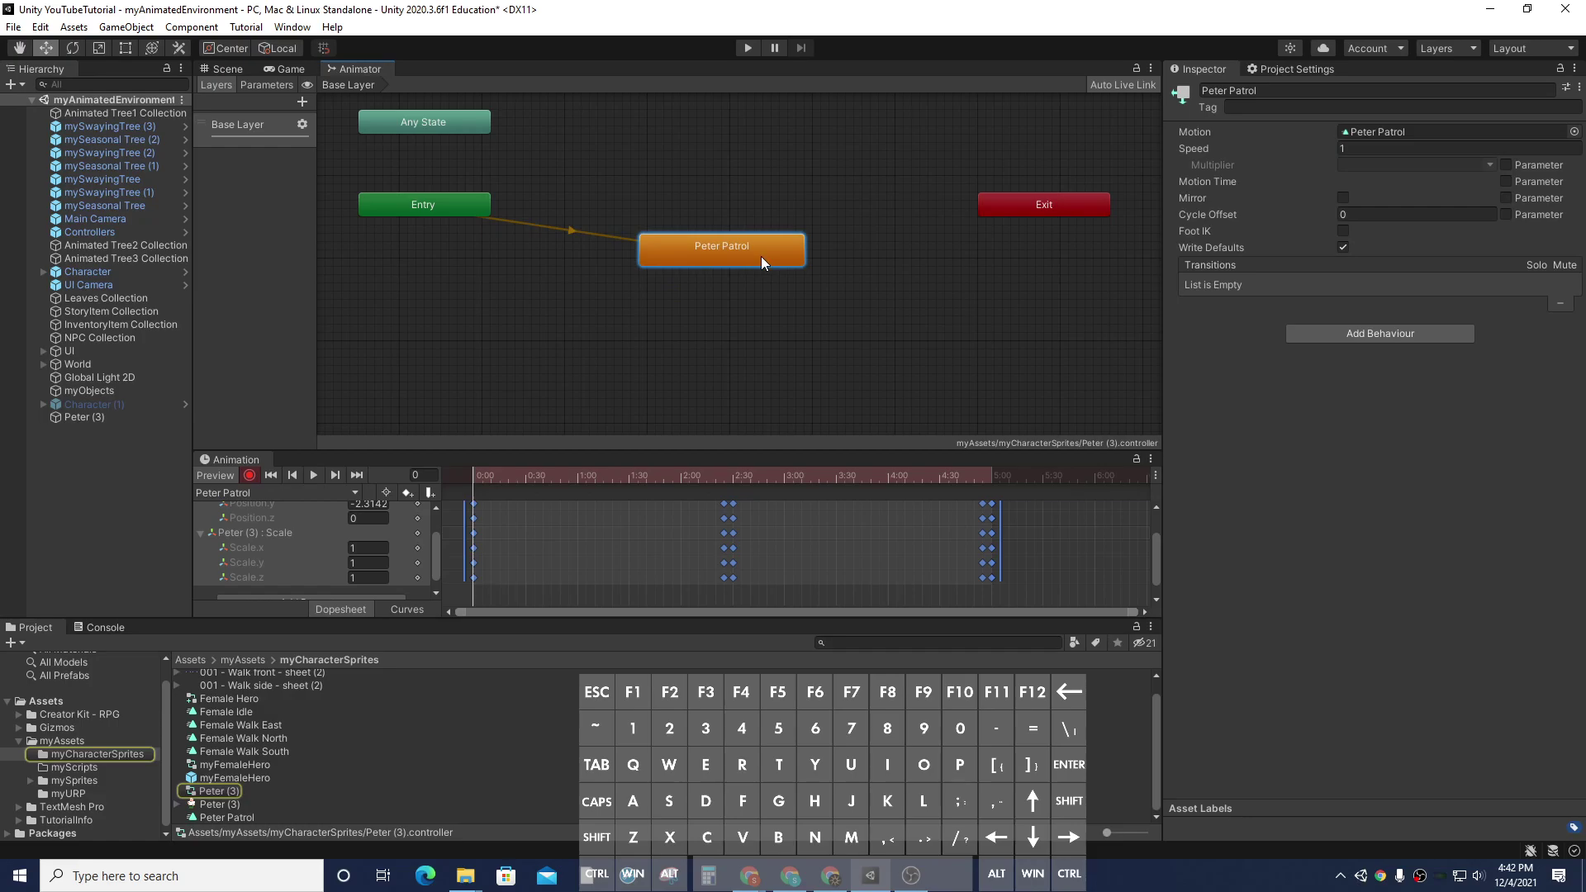
{"action": "right_click", "coordinate": [537, 317]}
{"action": "mouse_move", "coordinate": [611, 321]}
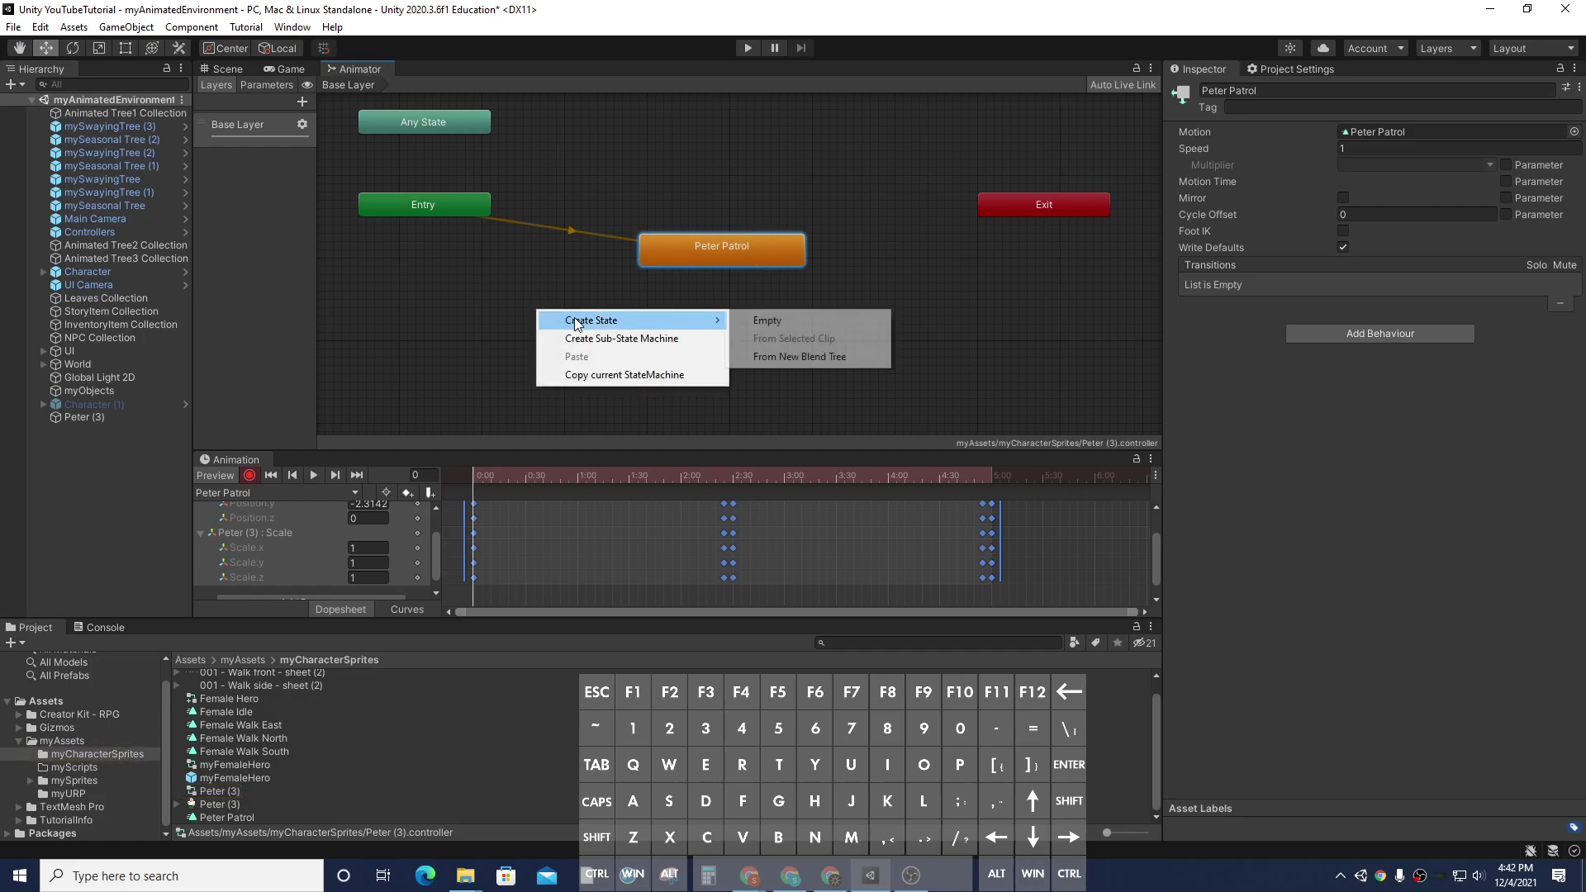
{"action": "left_click", "coordinate": [776, 321]}
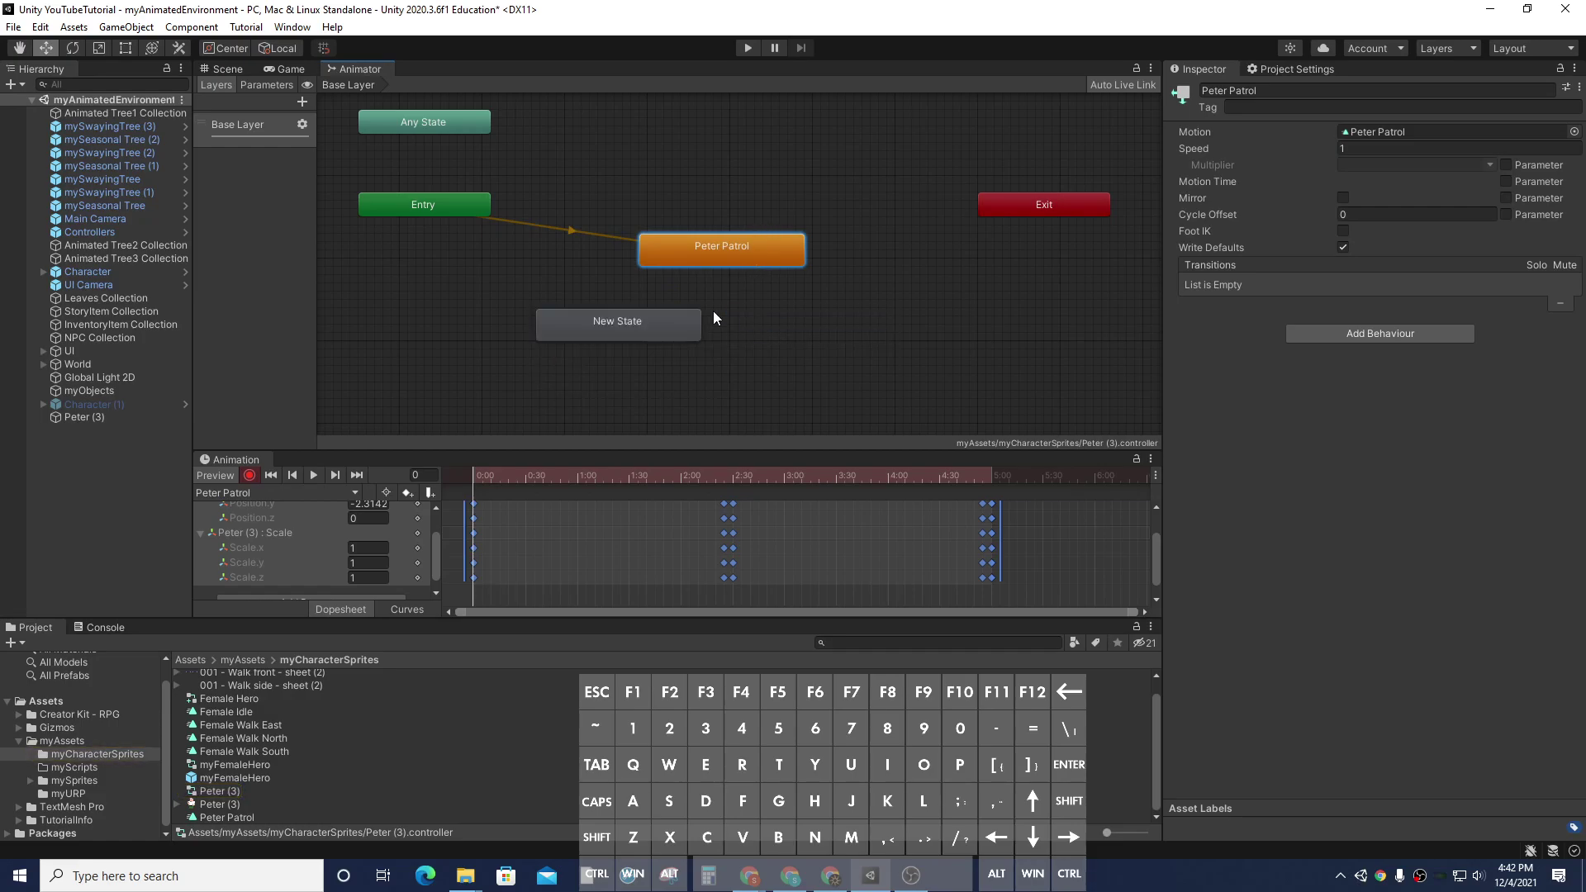
{"action": "right_click", "coordinate": [651, 329]}
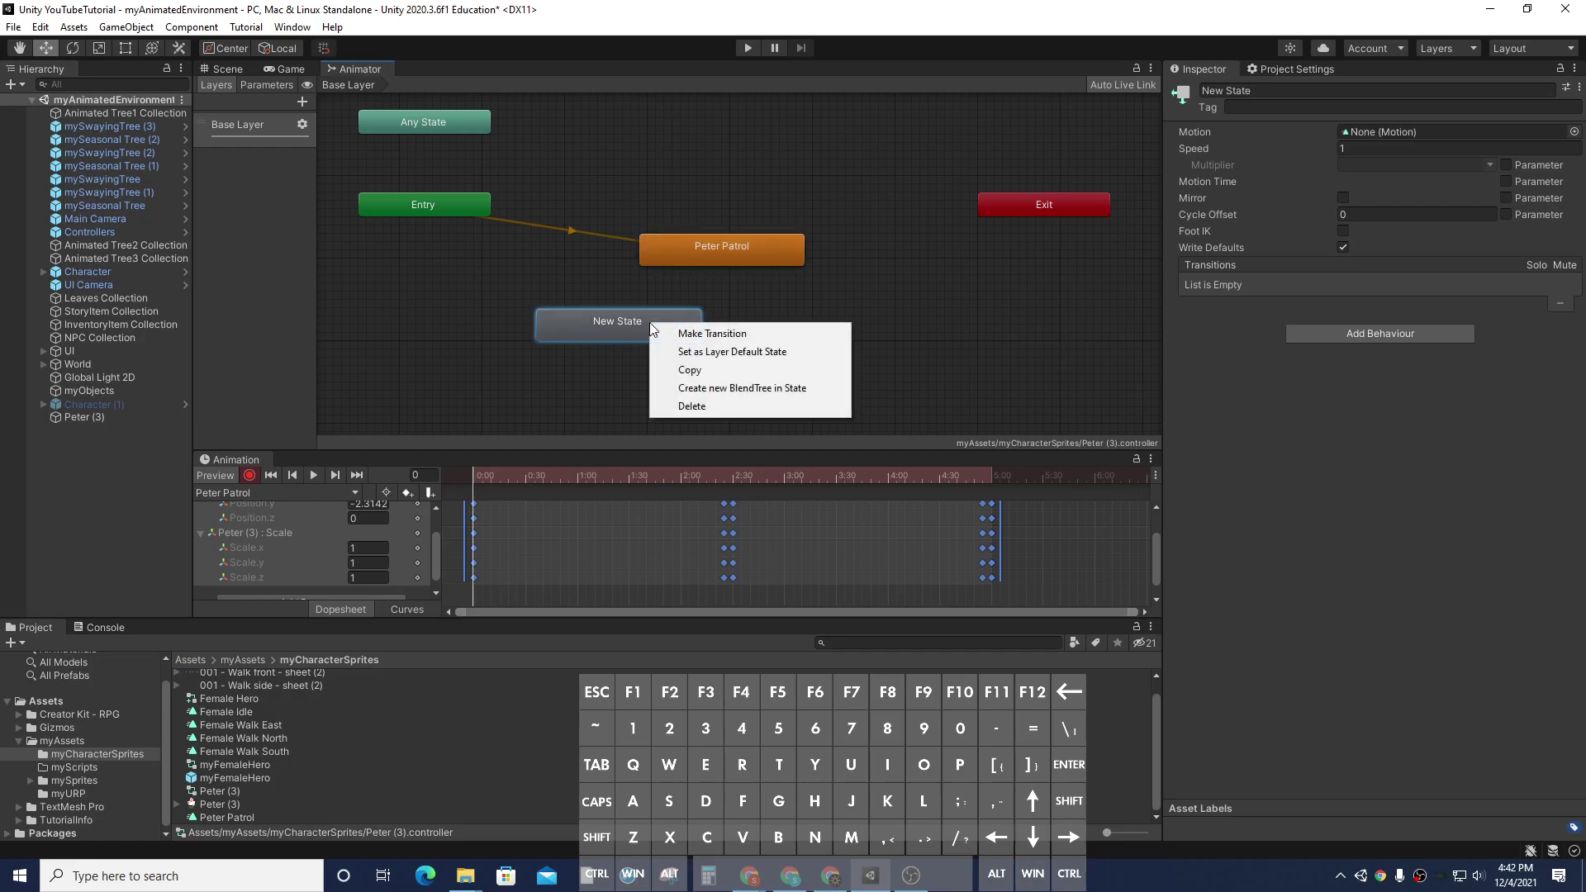
{"action": "left_click", "coordinate": [710, 351]}
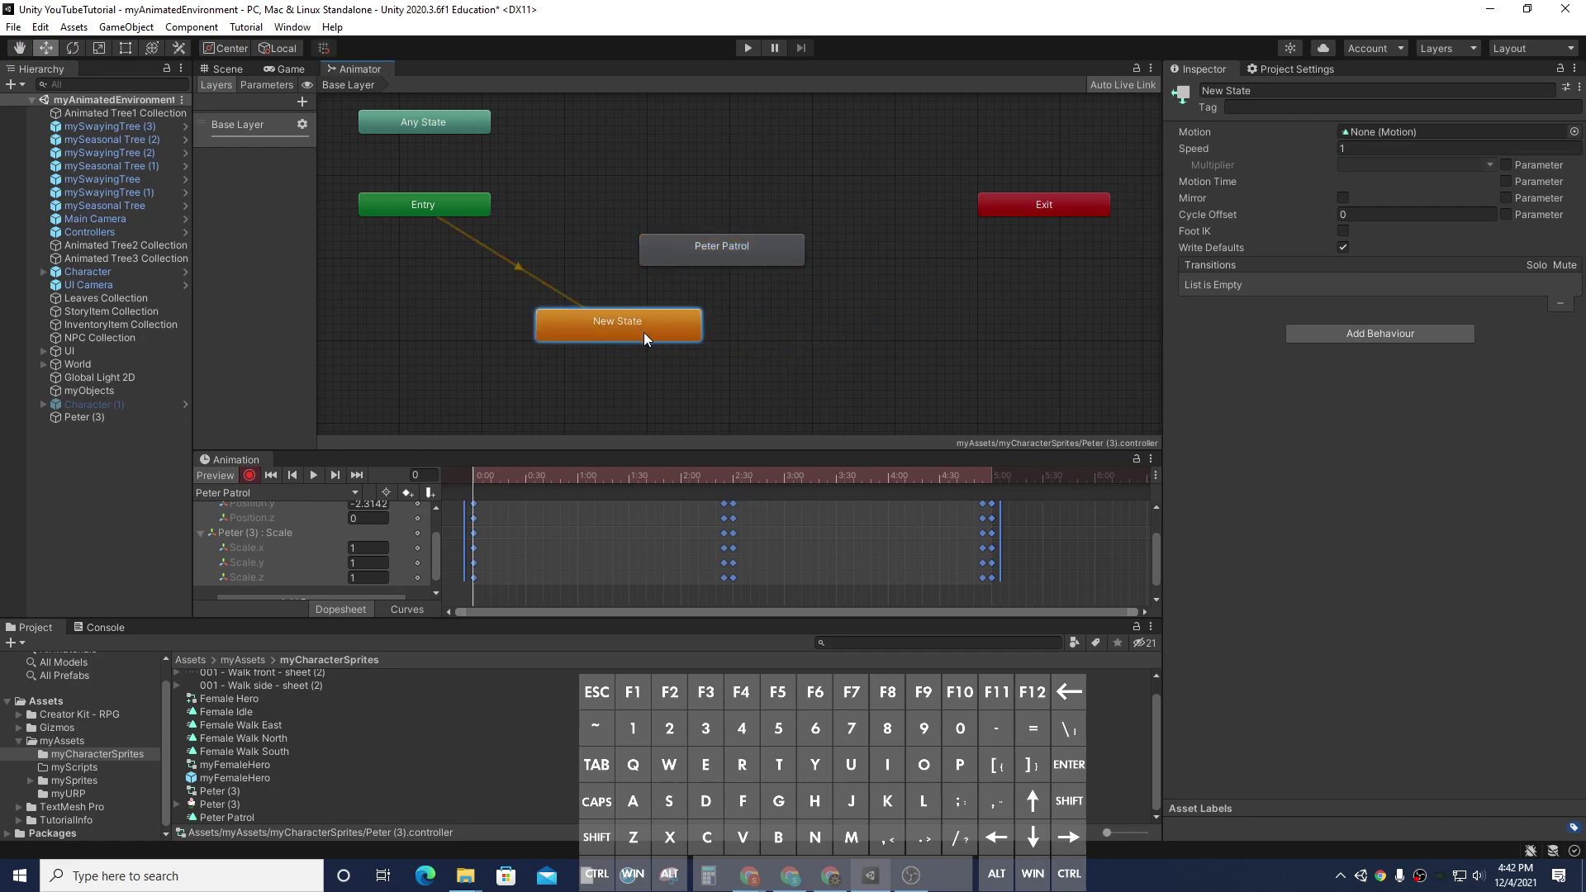
Rename the new default state as Idle.
{"action": "left_click", "coordinate": [1230, 91]}
{"action": "double_click", "coordinate": [1233, 91]}
{"action": "type", "text": "Co"}
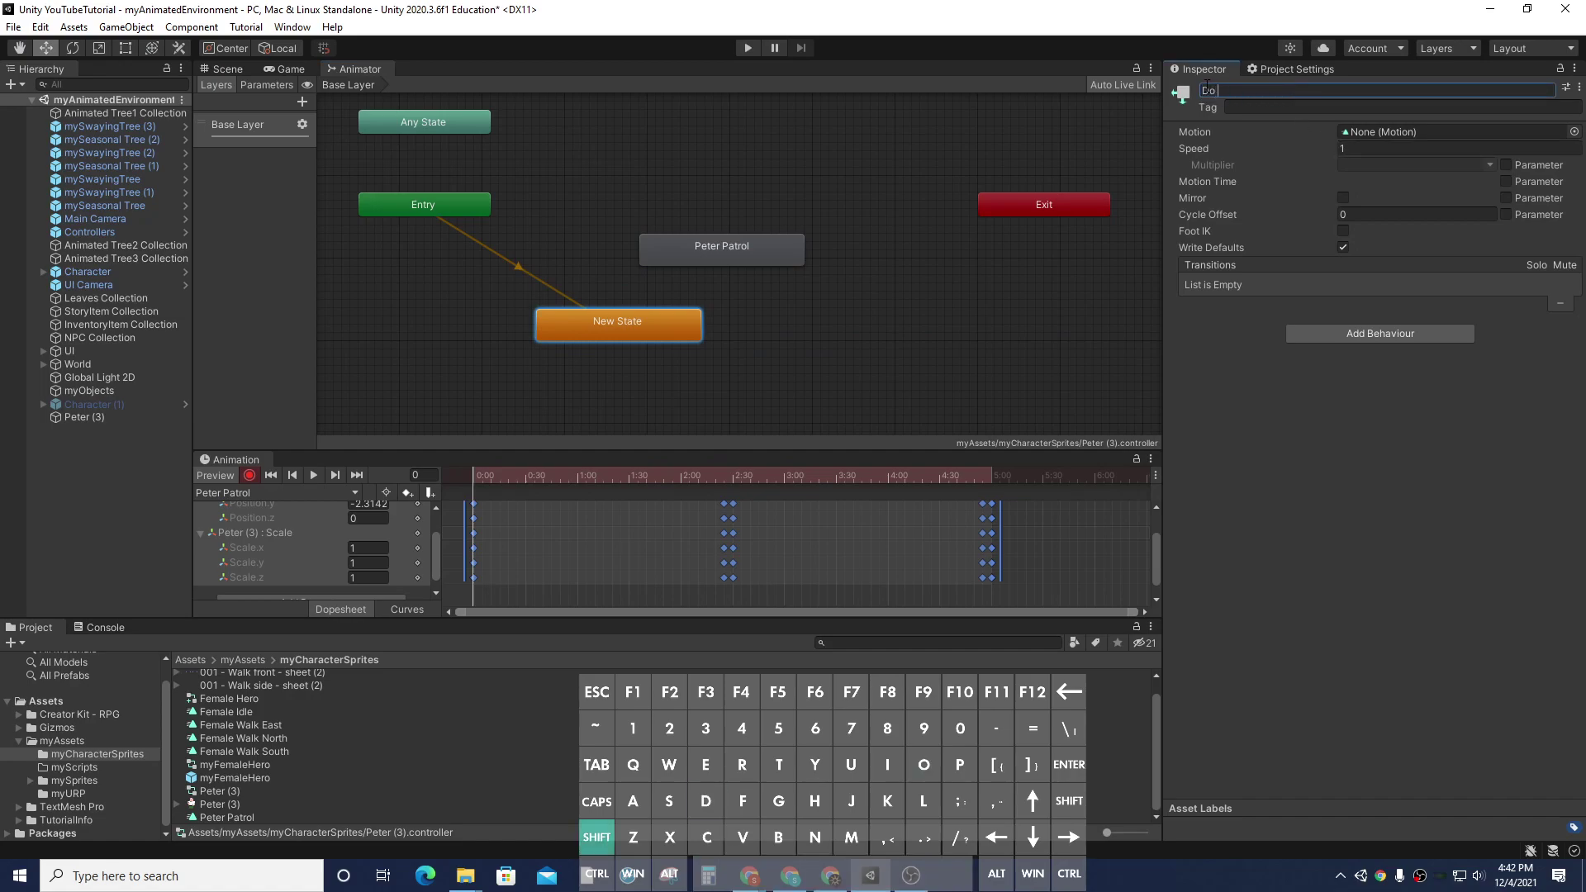
{"action": "key", "text": "BackSpace"}
{"action": "key", "text": "BackSpace"}
{"action": "type", "text": "Idle"}
{"action": "key", "text": "Return"}
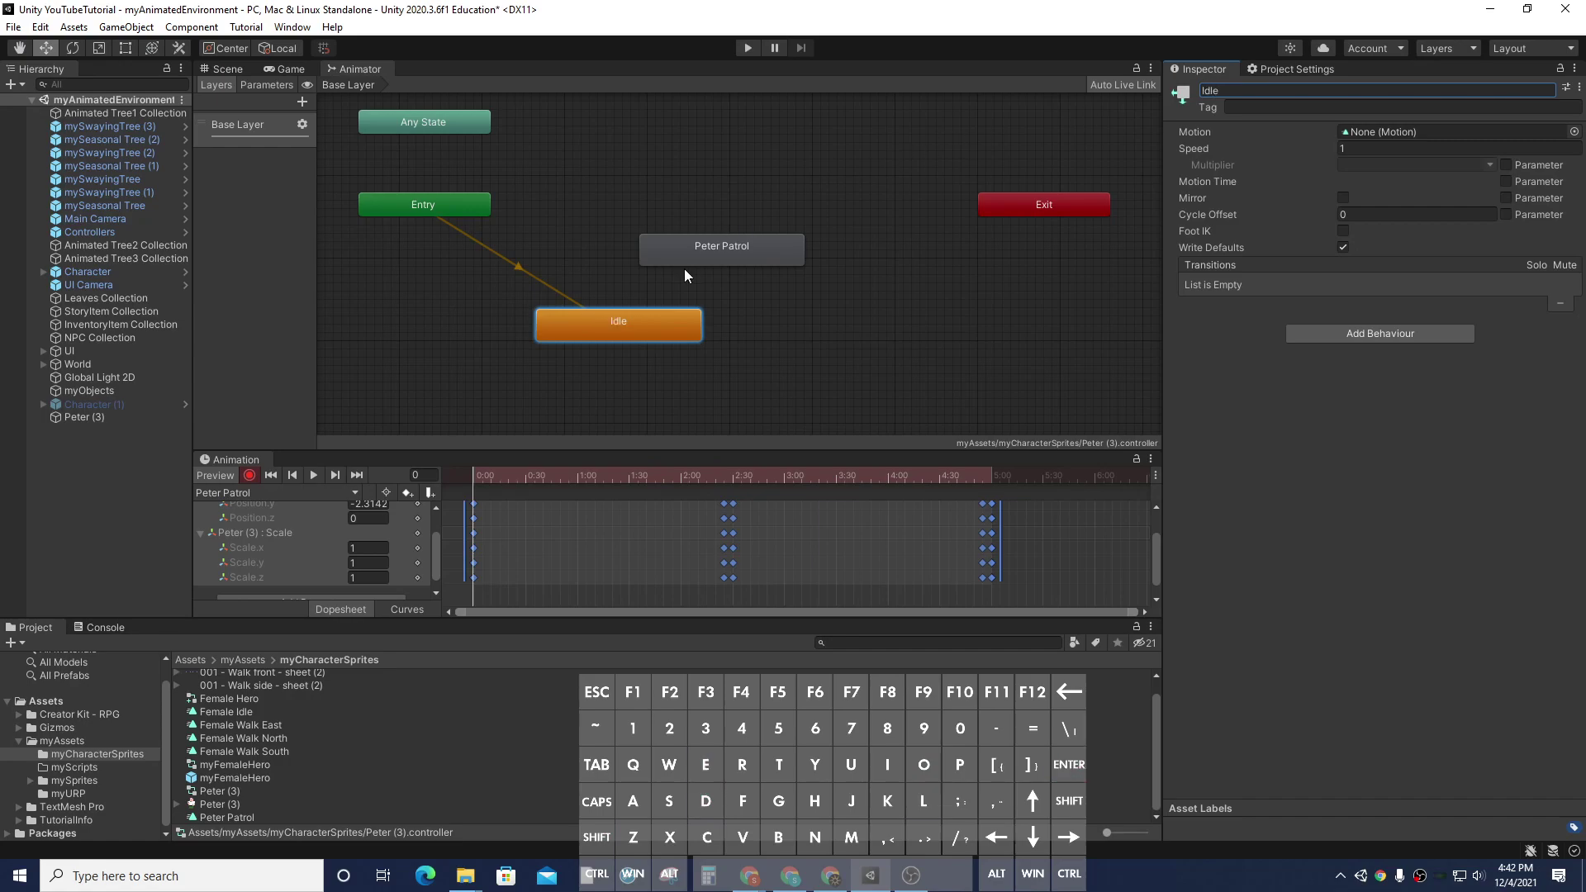
Create transitions in both directions between the Peter Patrol and Idle states.
{"action": "right_click", "coordinate": [701, 255]}
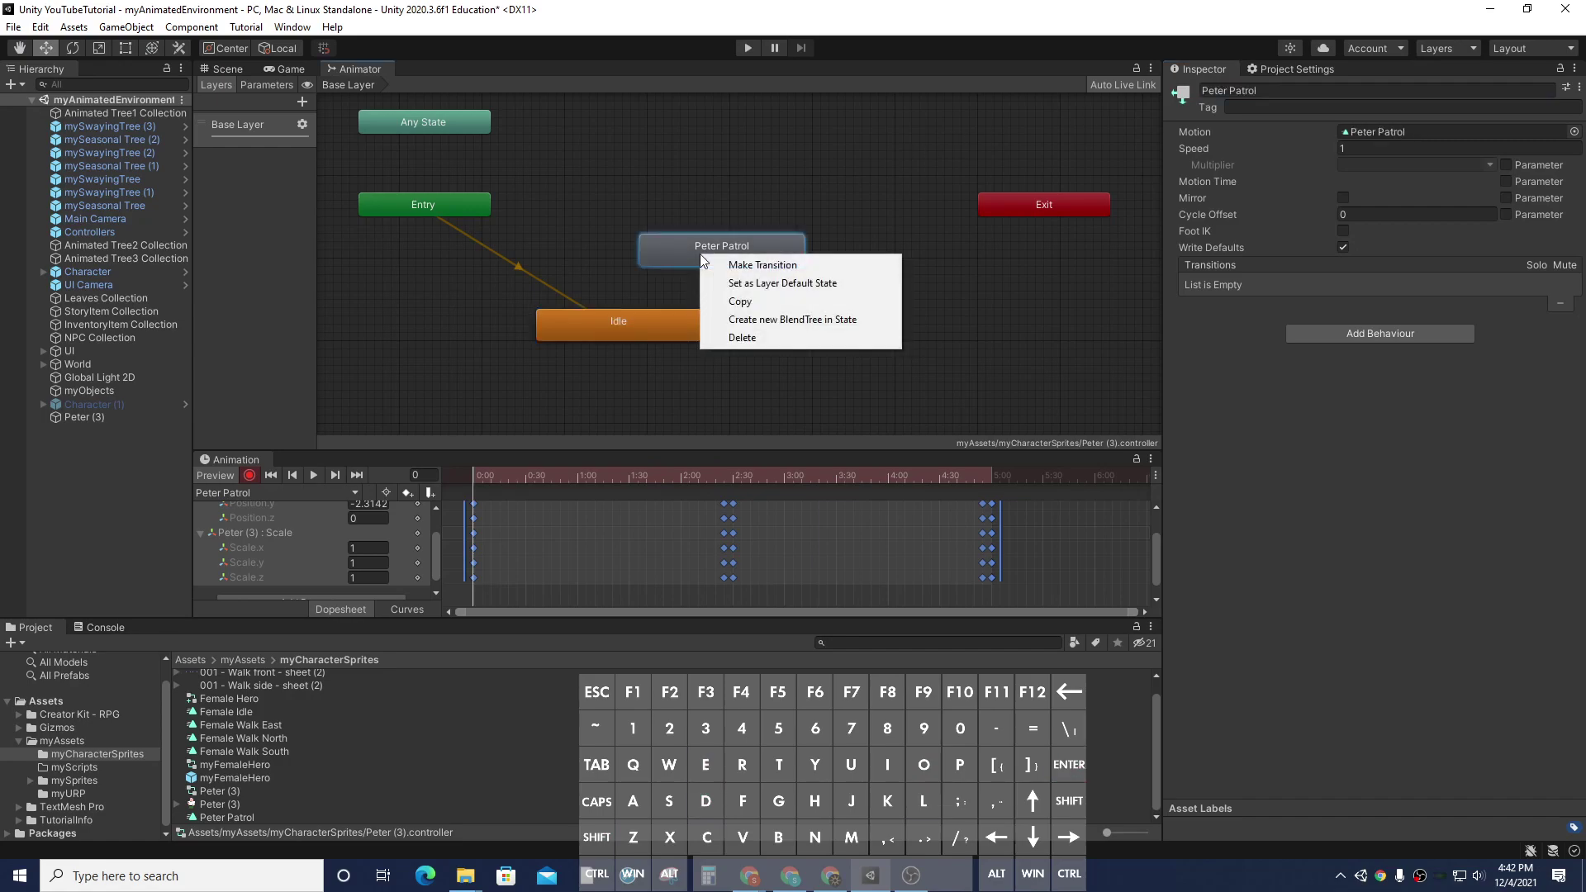
{"action": "left_click", "coordinate": [710, 264]}
{"action": "left_click", "coordinate": [661, 315]}
{"action": "right_click", "coordinate": [661, 325]}
{"action": "left_click", "coordinate": [670, 335]}
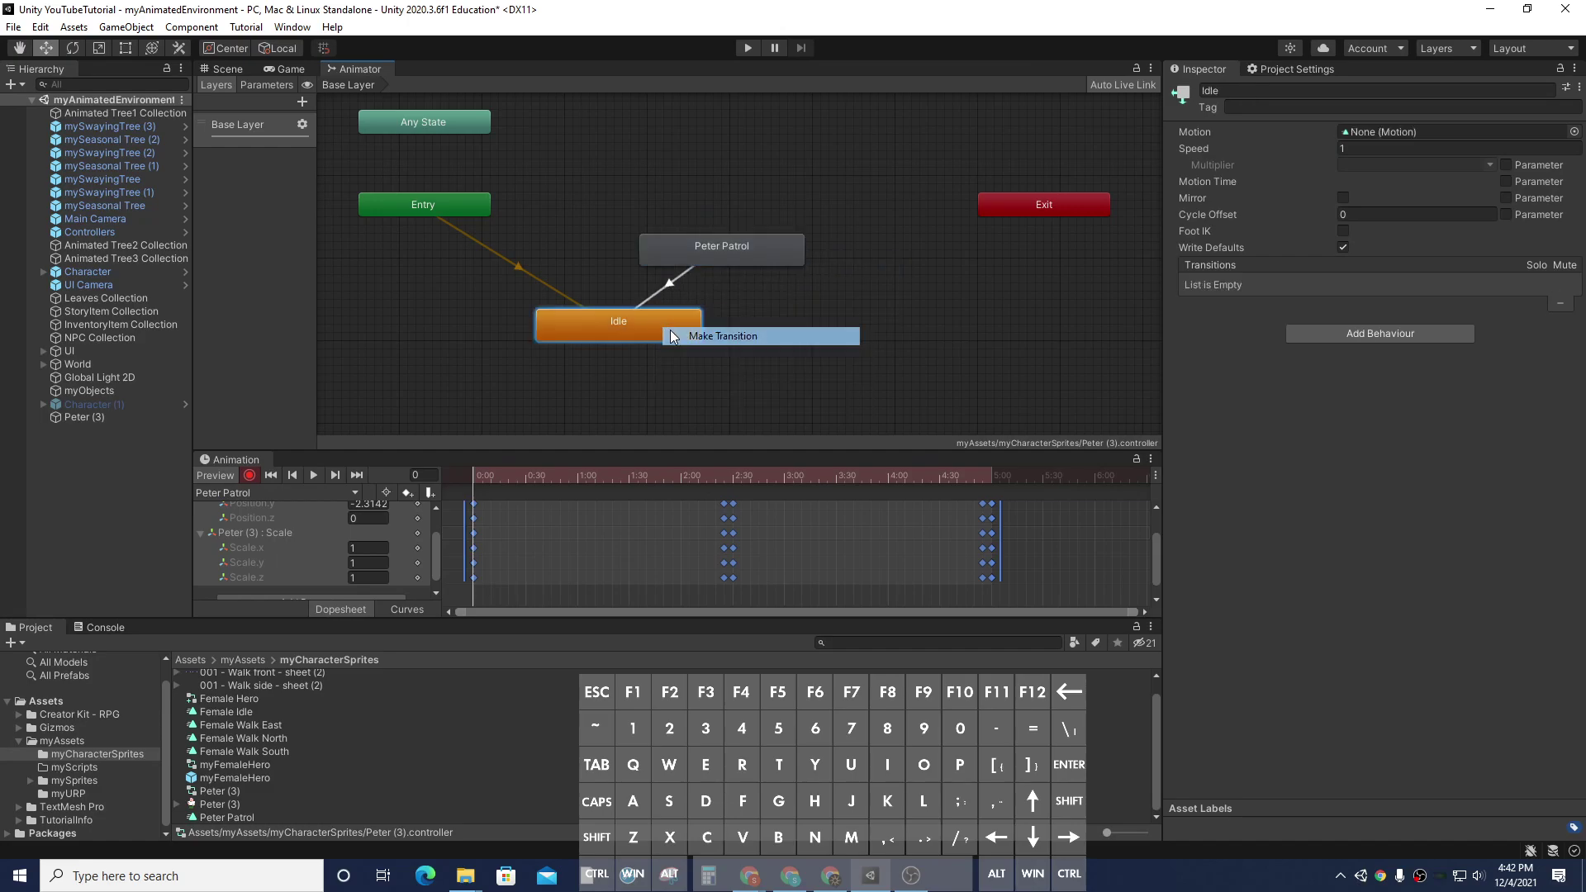
{"action": "left_click", "coordinate": [718, 255]}
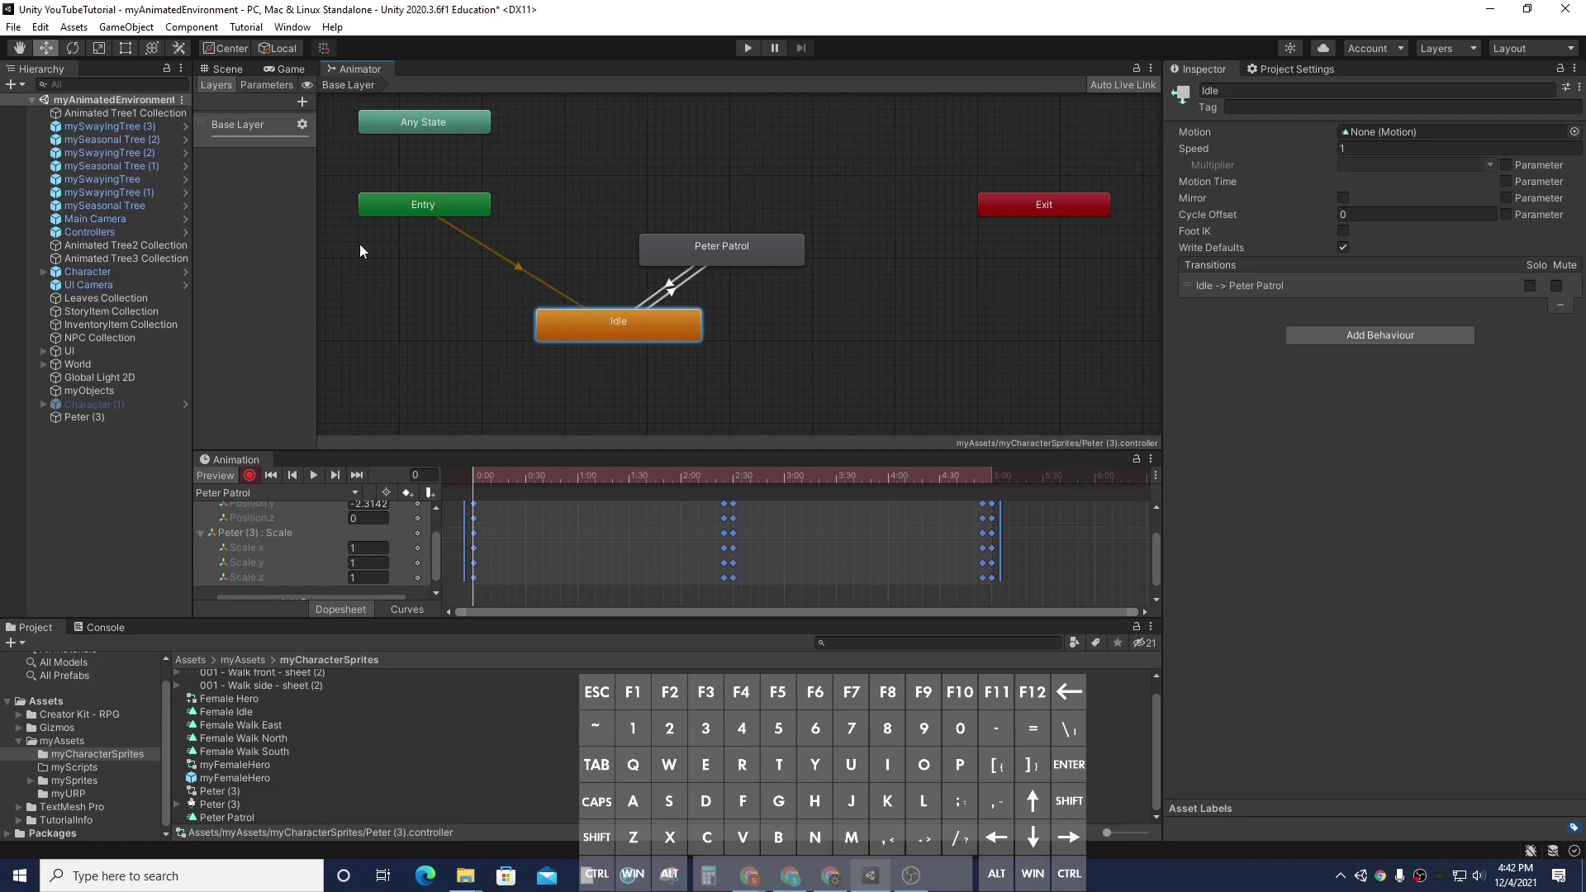
Select the Idle to Peter Patrol transition and add a Trigger parameter named patrolTrigger to the controller.
{"action": "left_click_drag", "start_coordinate": [317, 237], "coordinate": [413, 238]}
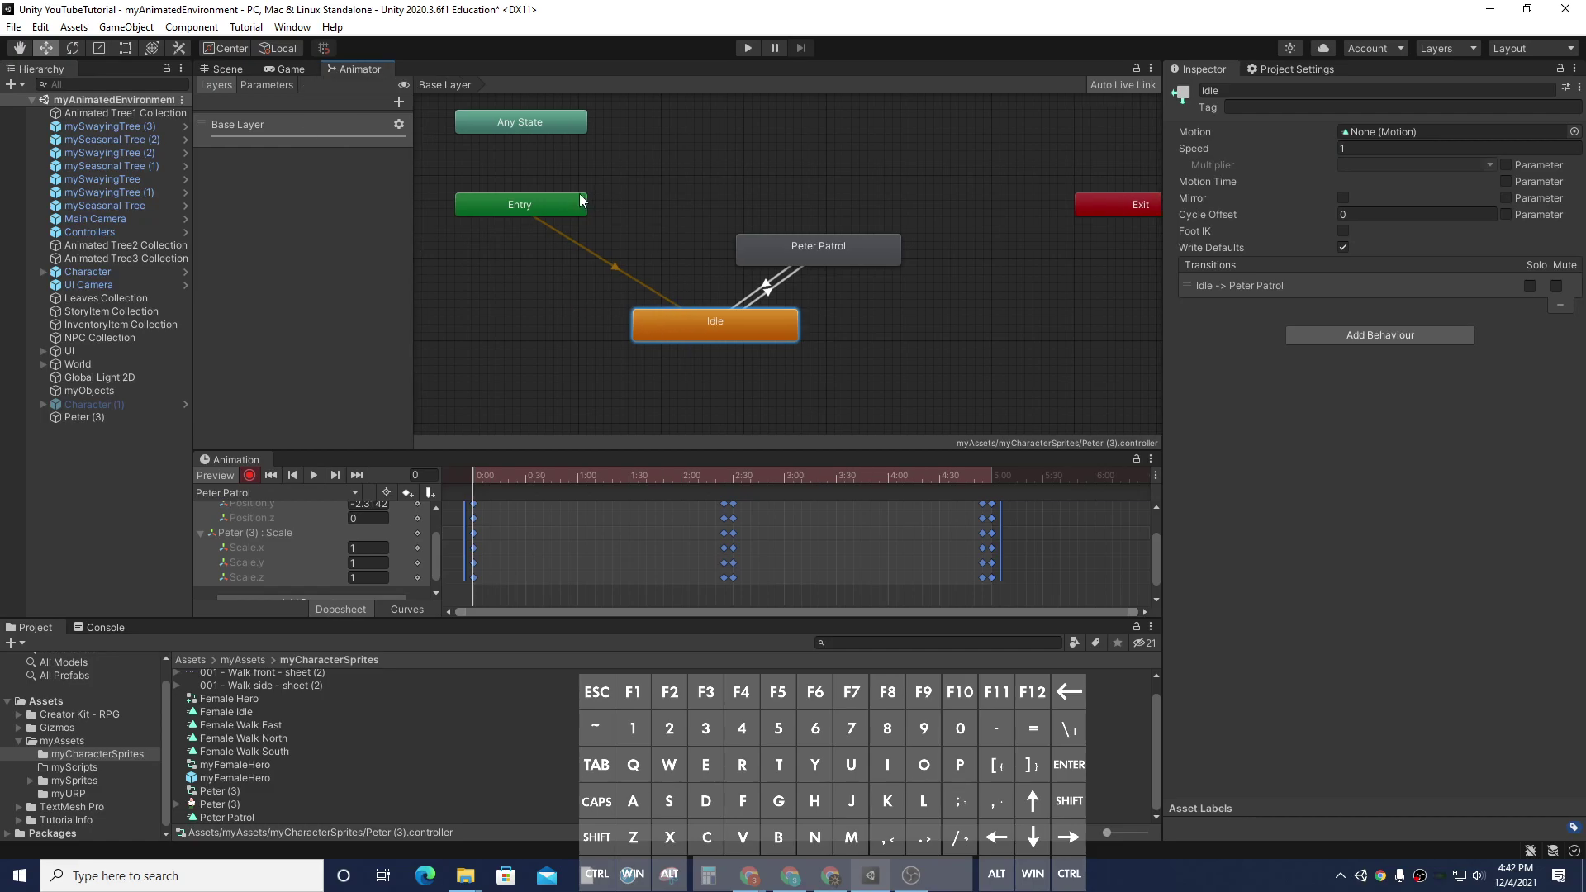
{"action": "left_click", "coordinate": [768, 291]}
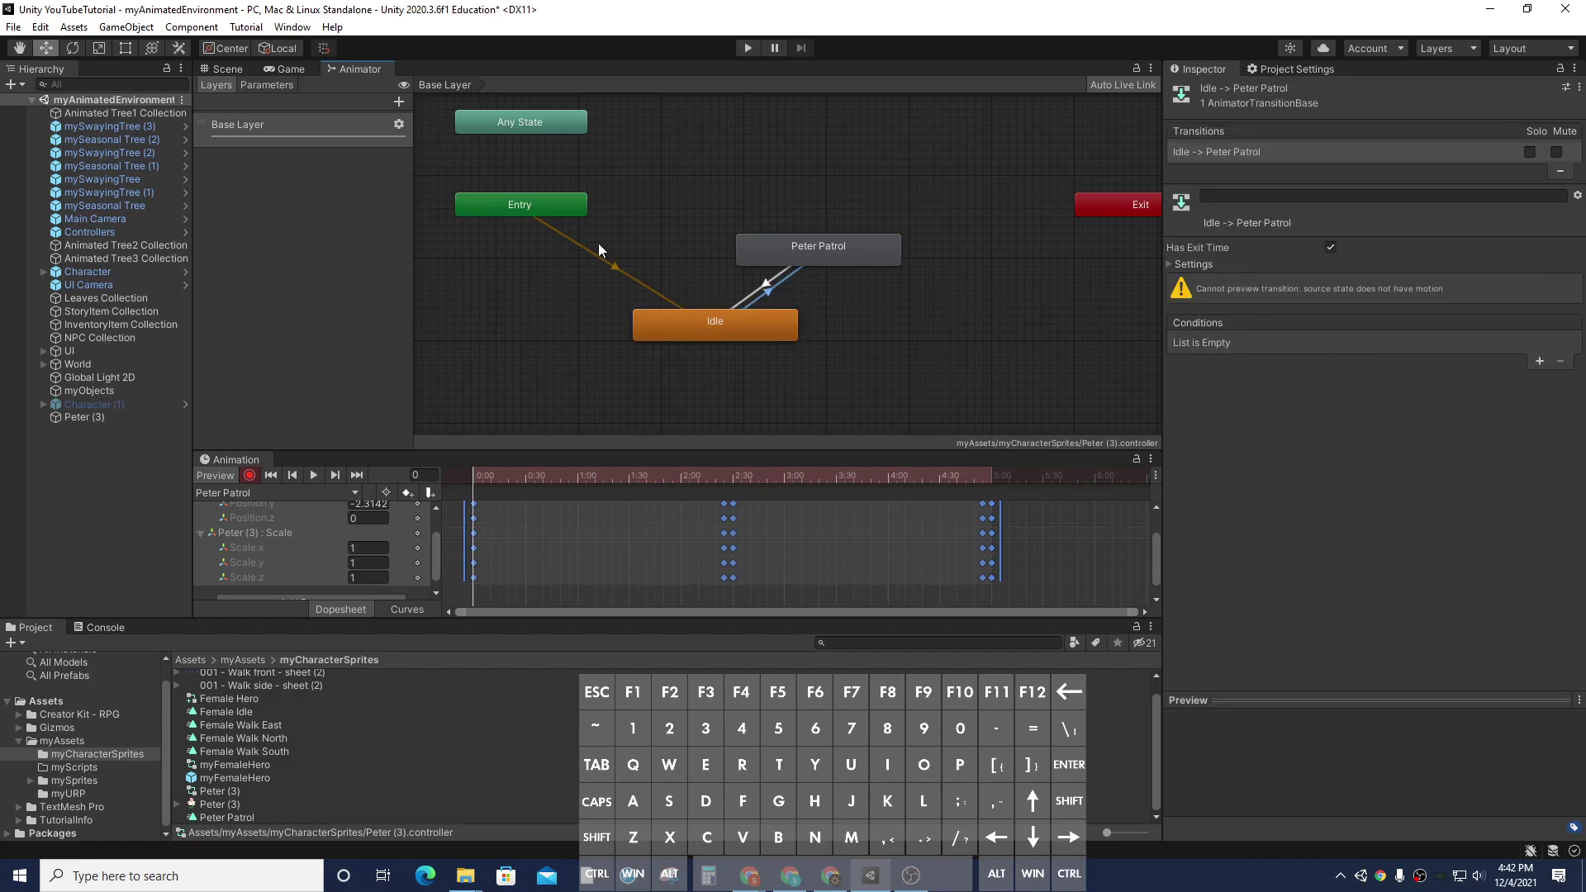
{"action": "left_click", "coordinate": [281, 85]}
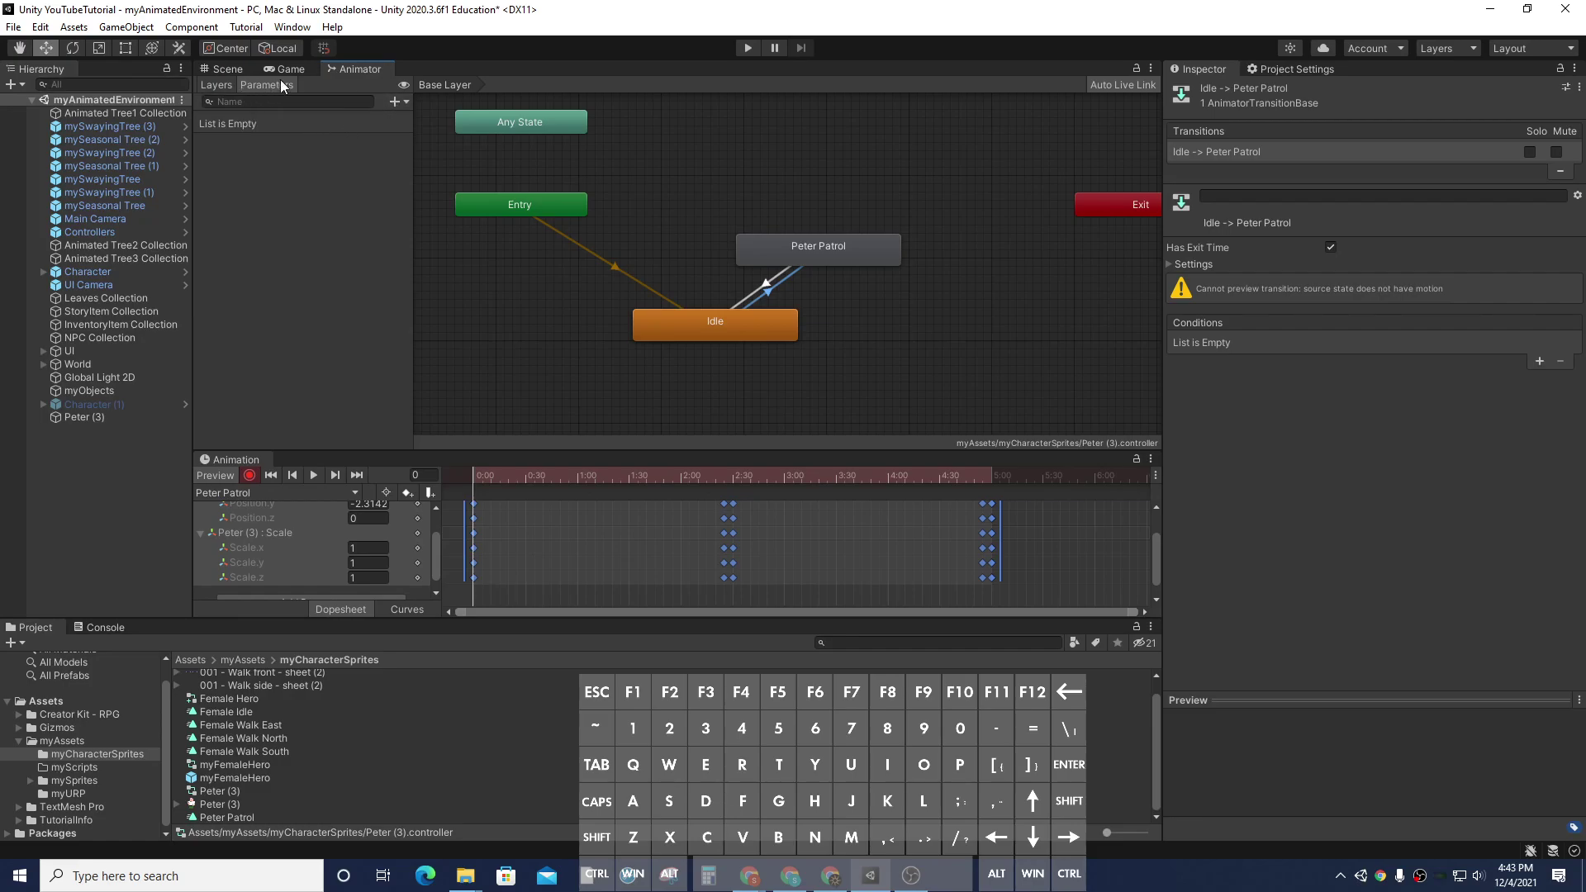
{"action": "left_click", "coordinate": [395, 102]}
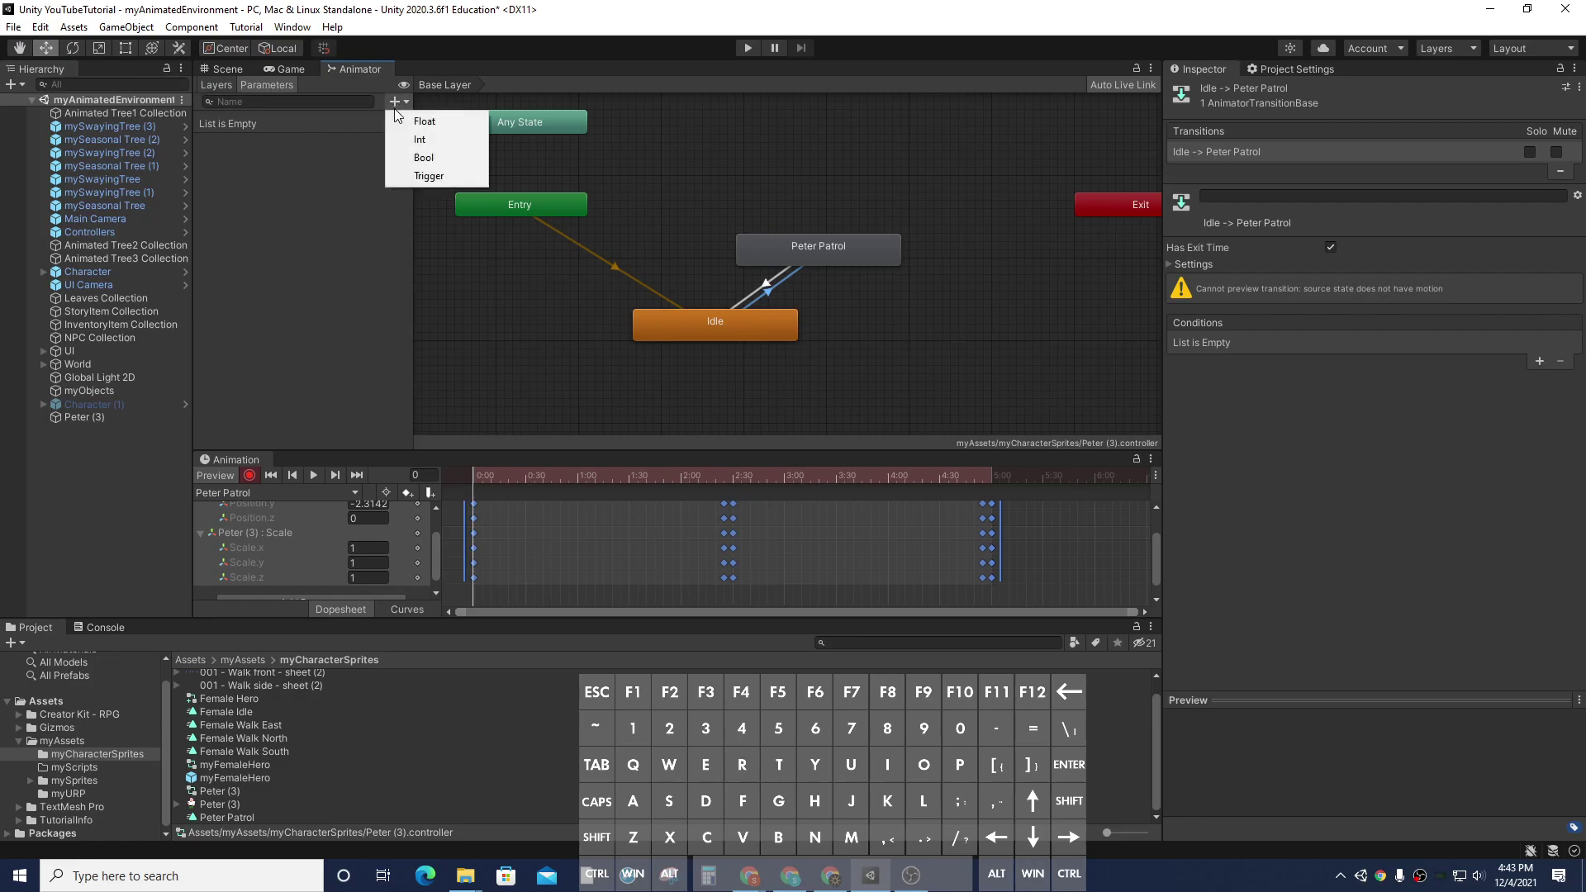
{"action": "left_click", "coordinate": [456, 177]}
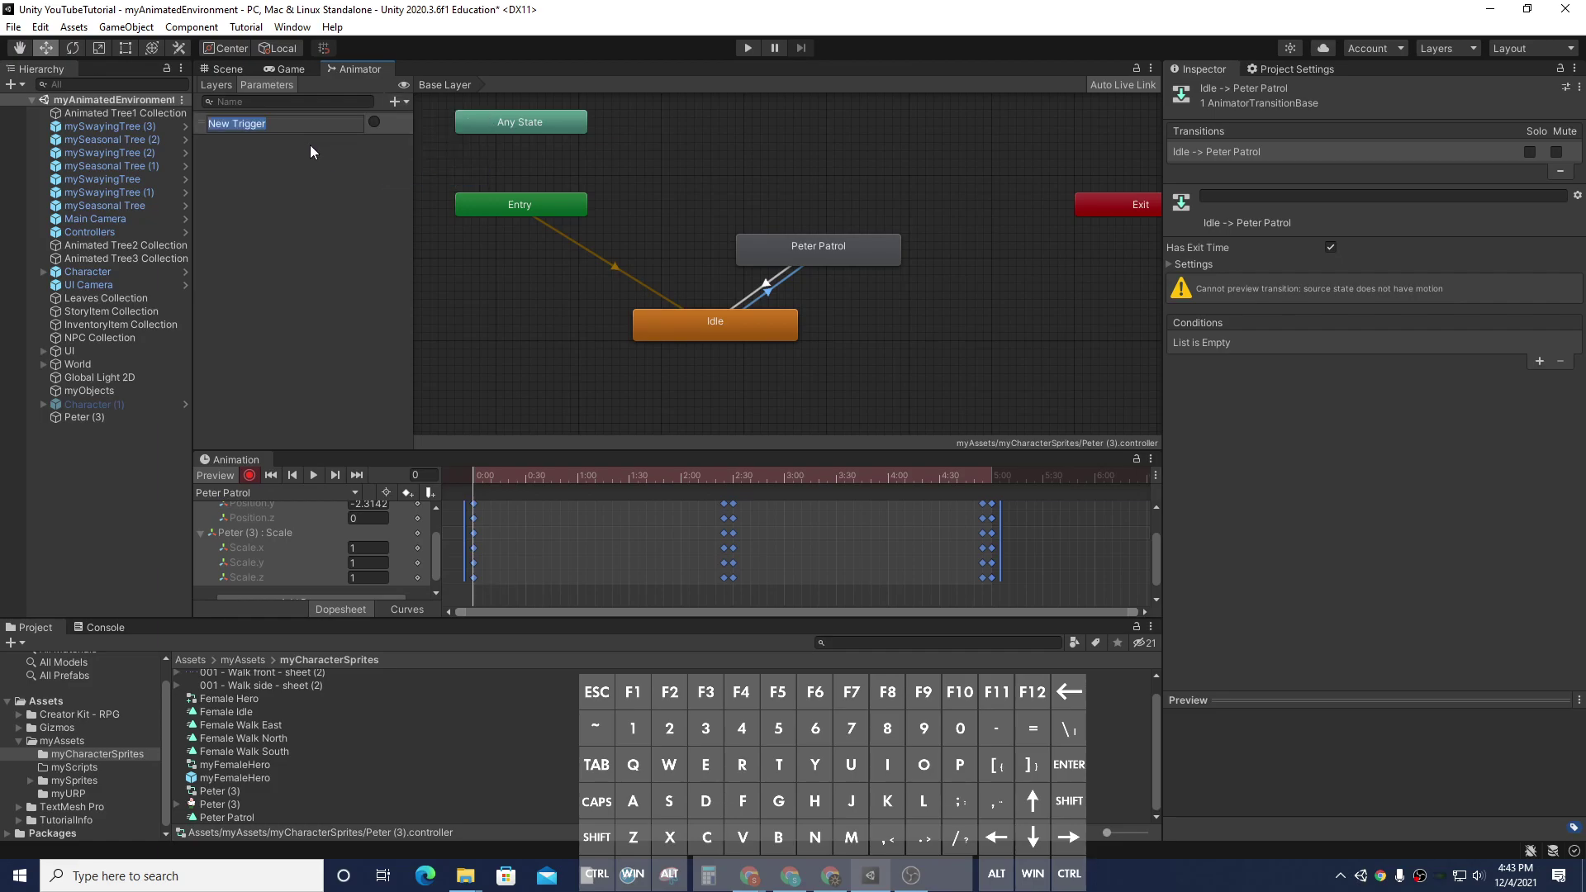
{"action": "type", "text": "Pe"}
{"action": "key", "text": "BackSpace"}
{"action": "key", "text": "BackSpace"}
{"action": "type", "text": "patrolRi"}
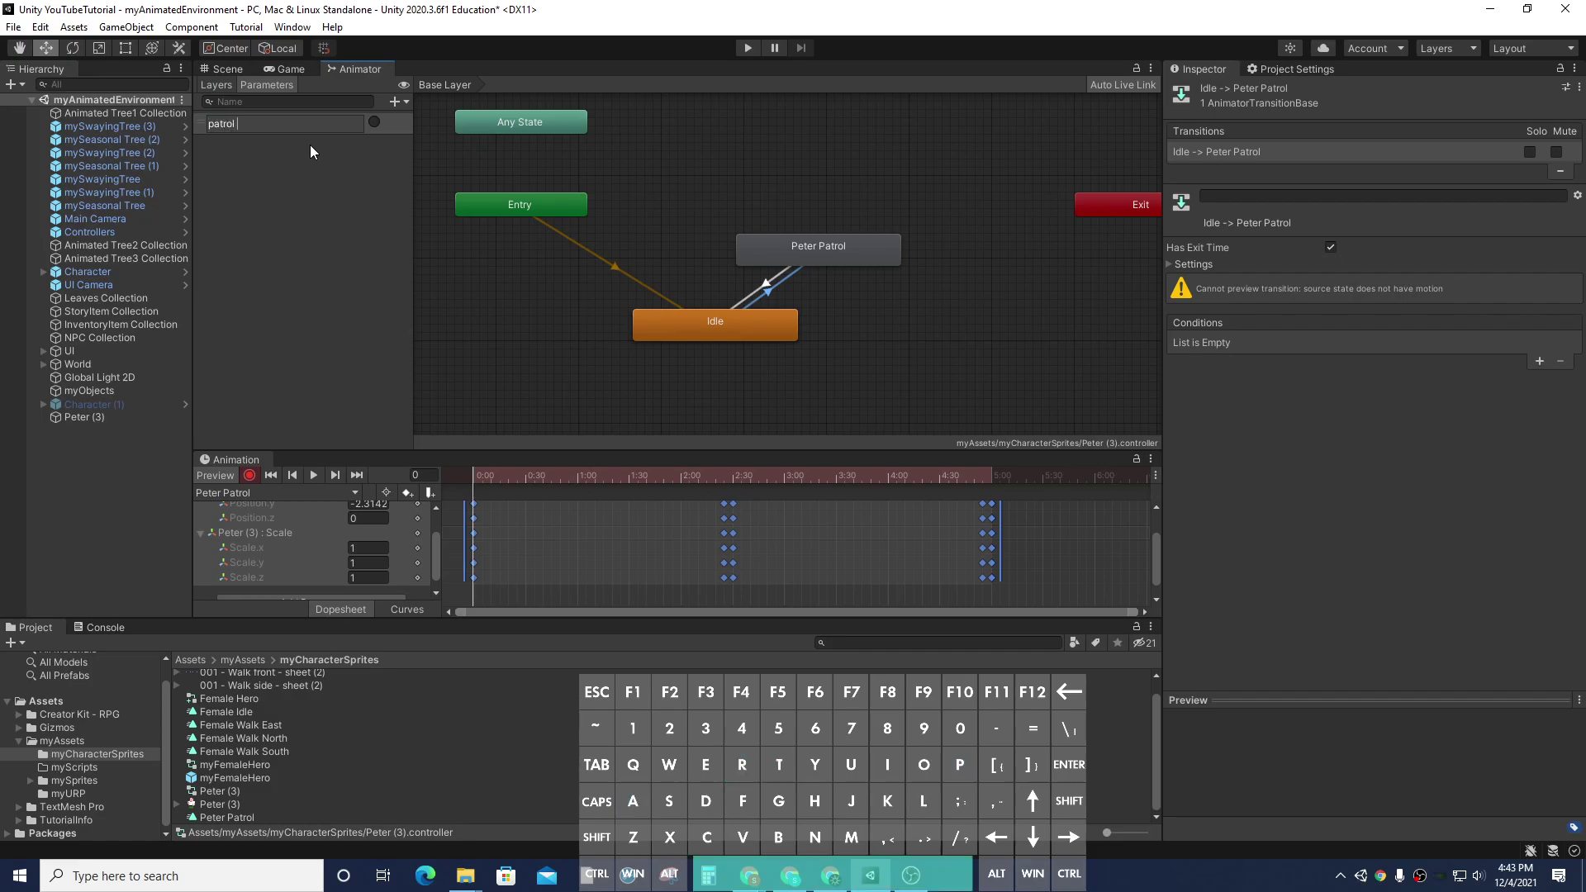
{"action": "key", "text": "BackSpace"}
{"action": "key", "text": "BackSpace"}
{"action": "type", "text": "Trigger"}
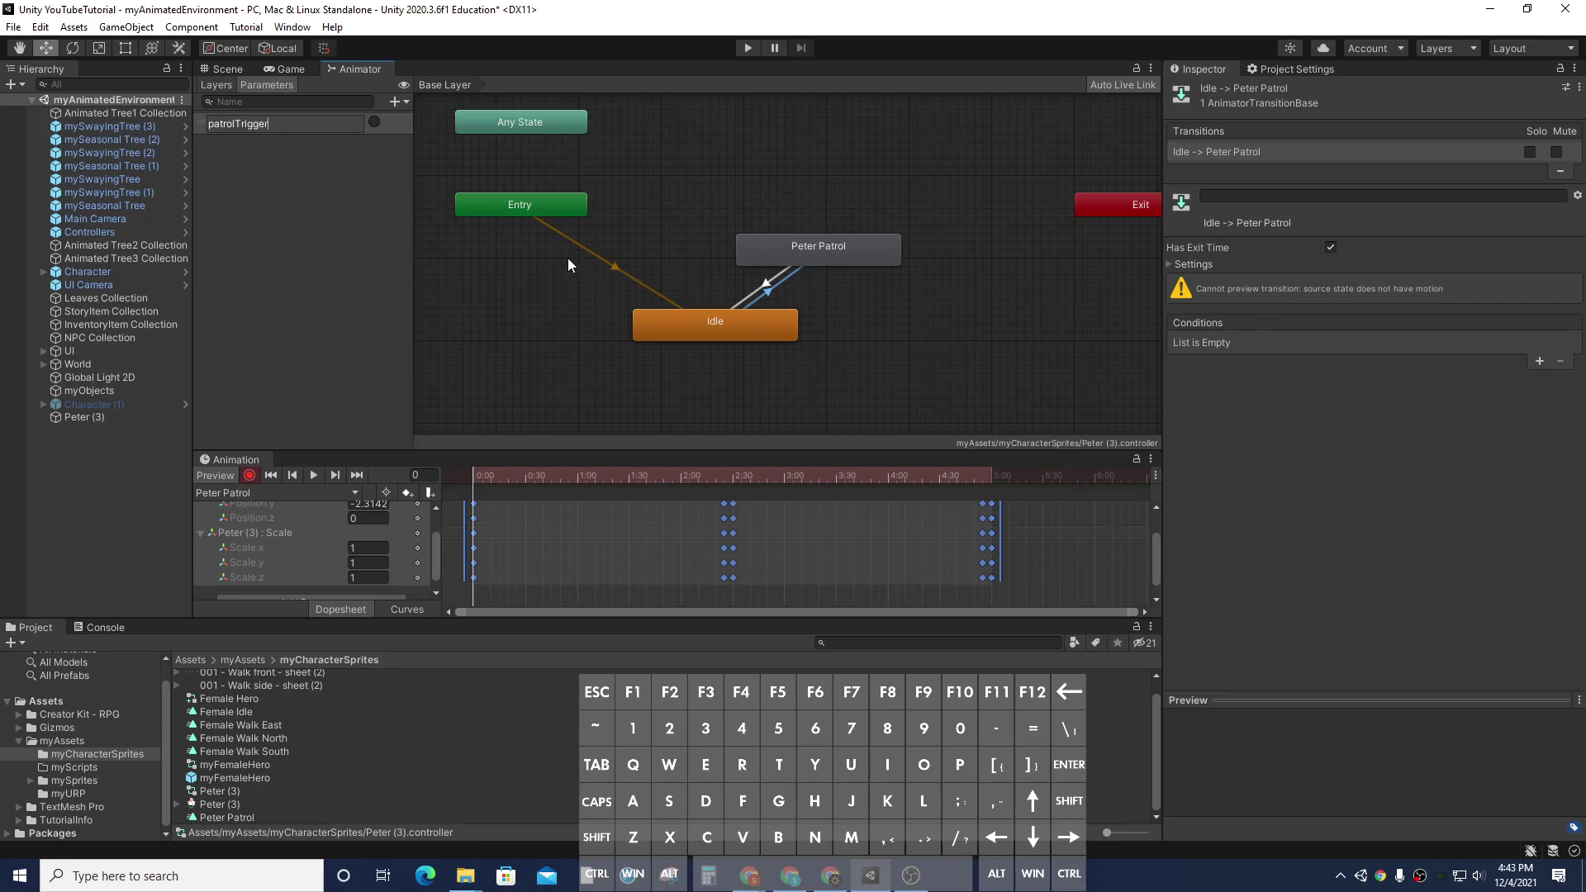
{"action": "key", "text": "Return"}
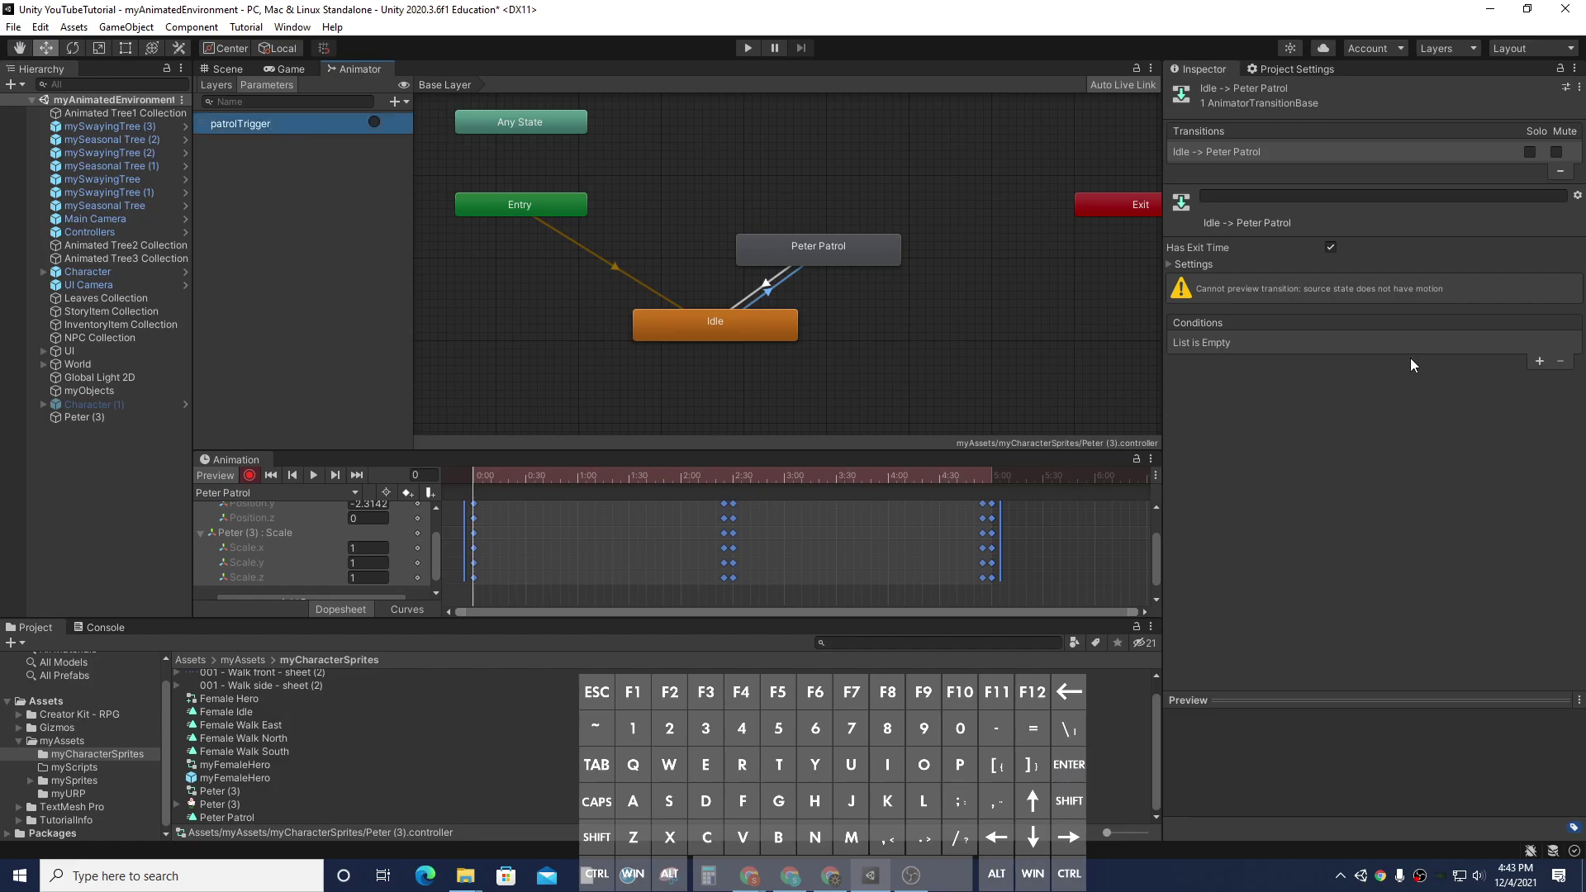
Add patrolTrigger as the condition of the Idle to Peter Patrol transition.
{"action": "left_click", "coordinate": [1538, 363]}
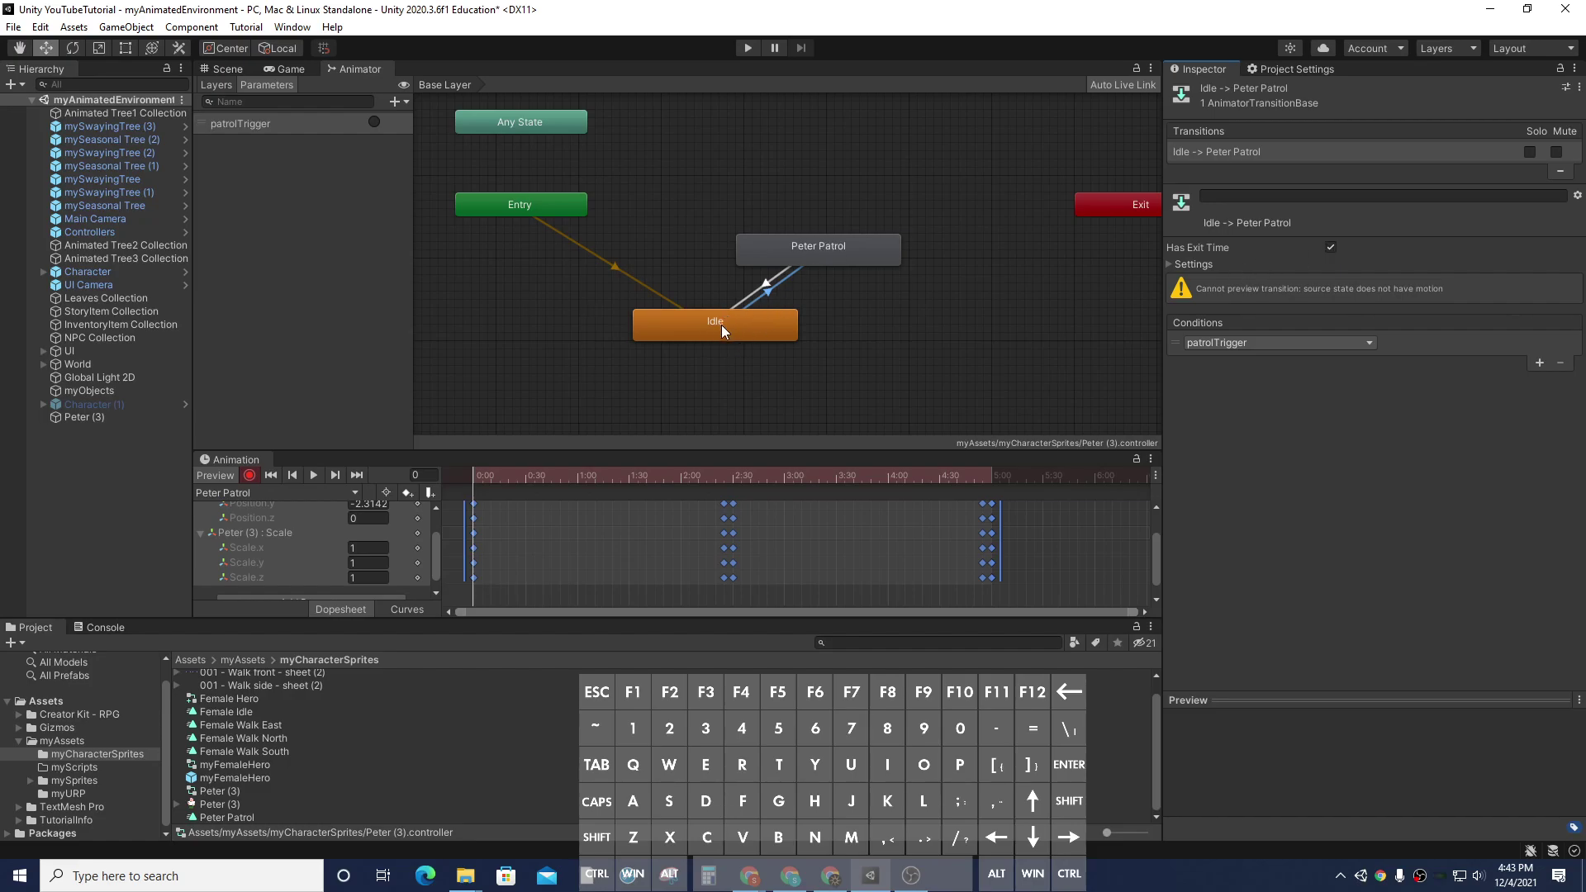
{"action": "left_click", "coordinate": [1171, 265]}
{"action": "left_click", "coordinate": [1171, 265]}
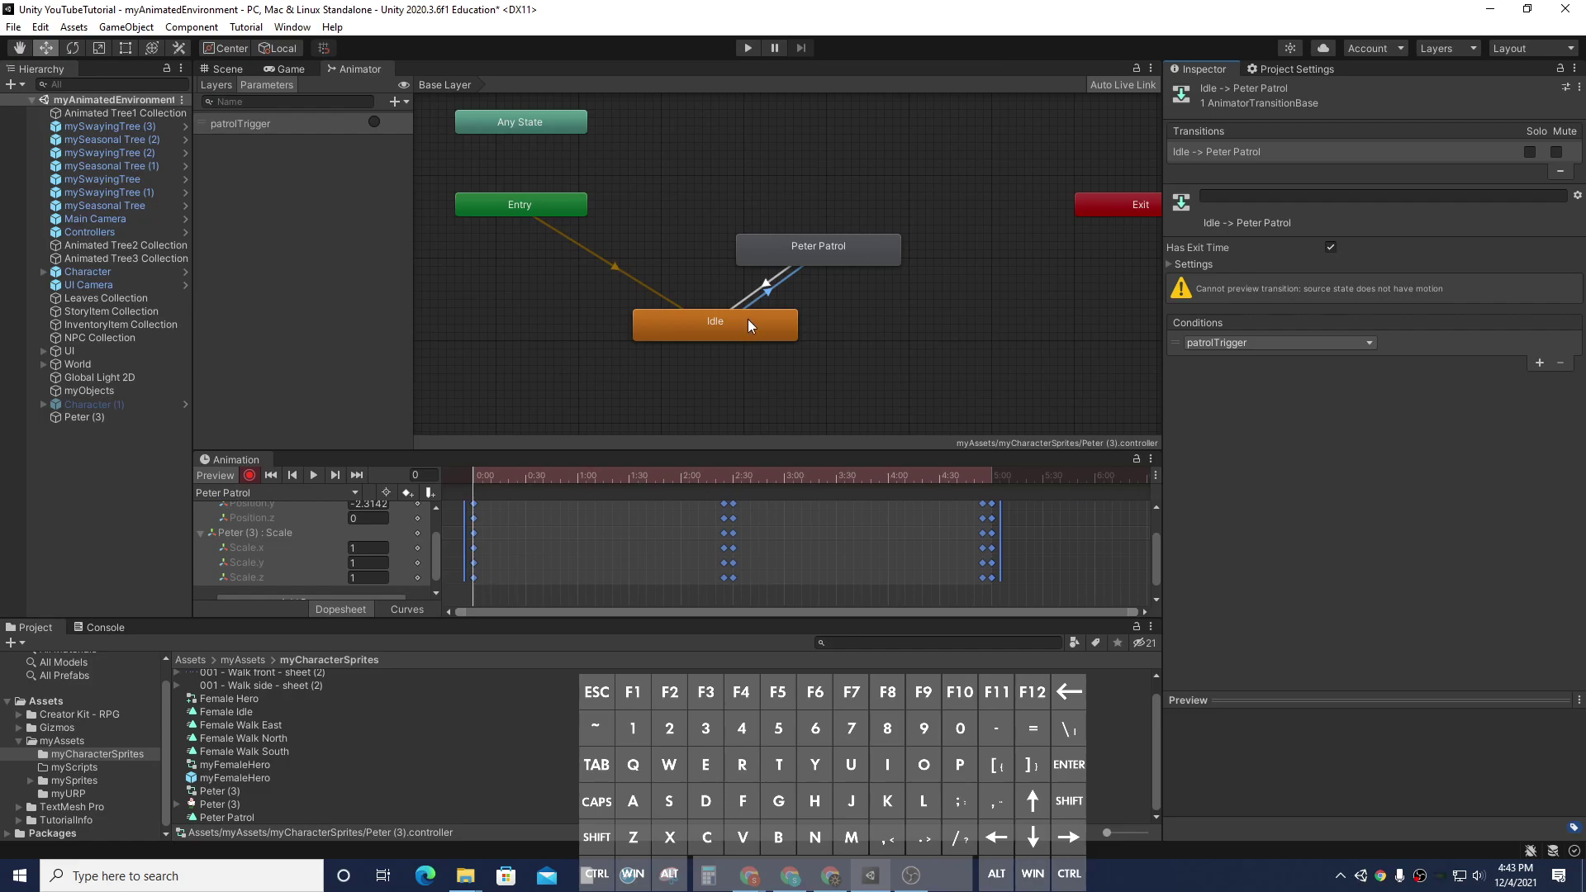
Examine the timing of the Peter Patrol to Idle transition, and the Idle and Entry nodes' settings.
{"action": "left_click", "coordinate": [760, 295]}
{"action": "left_click", "coordinate": [758, 297]}
{"action": "left_click", "coordinate": [757, 296]}
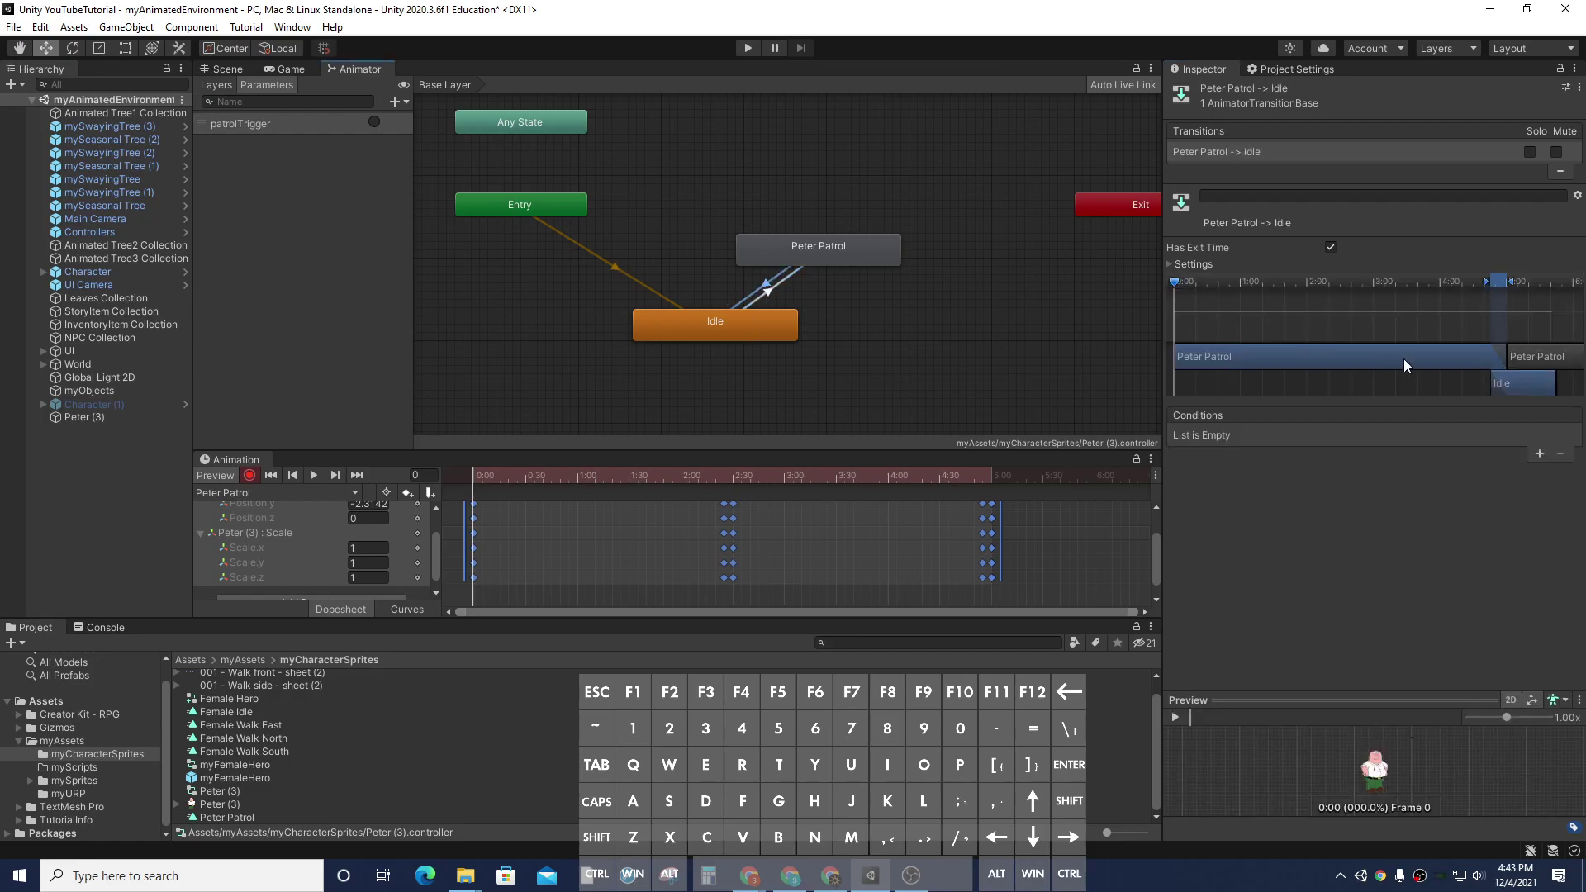
{"action": "scroll", "coordinate": [1402, 359], "scroll_direction": "down", "scroll_amount": 4}
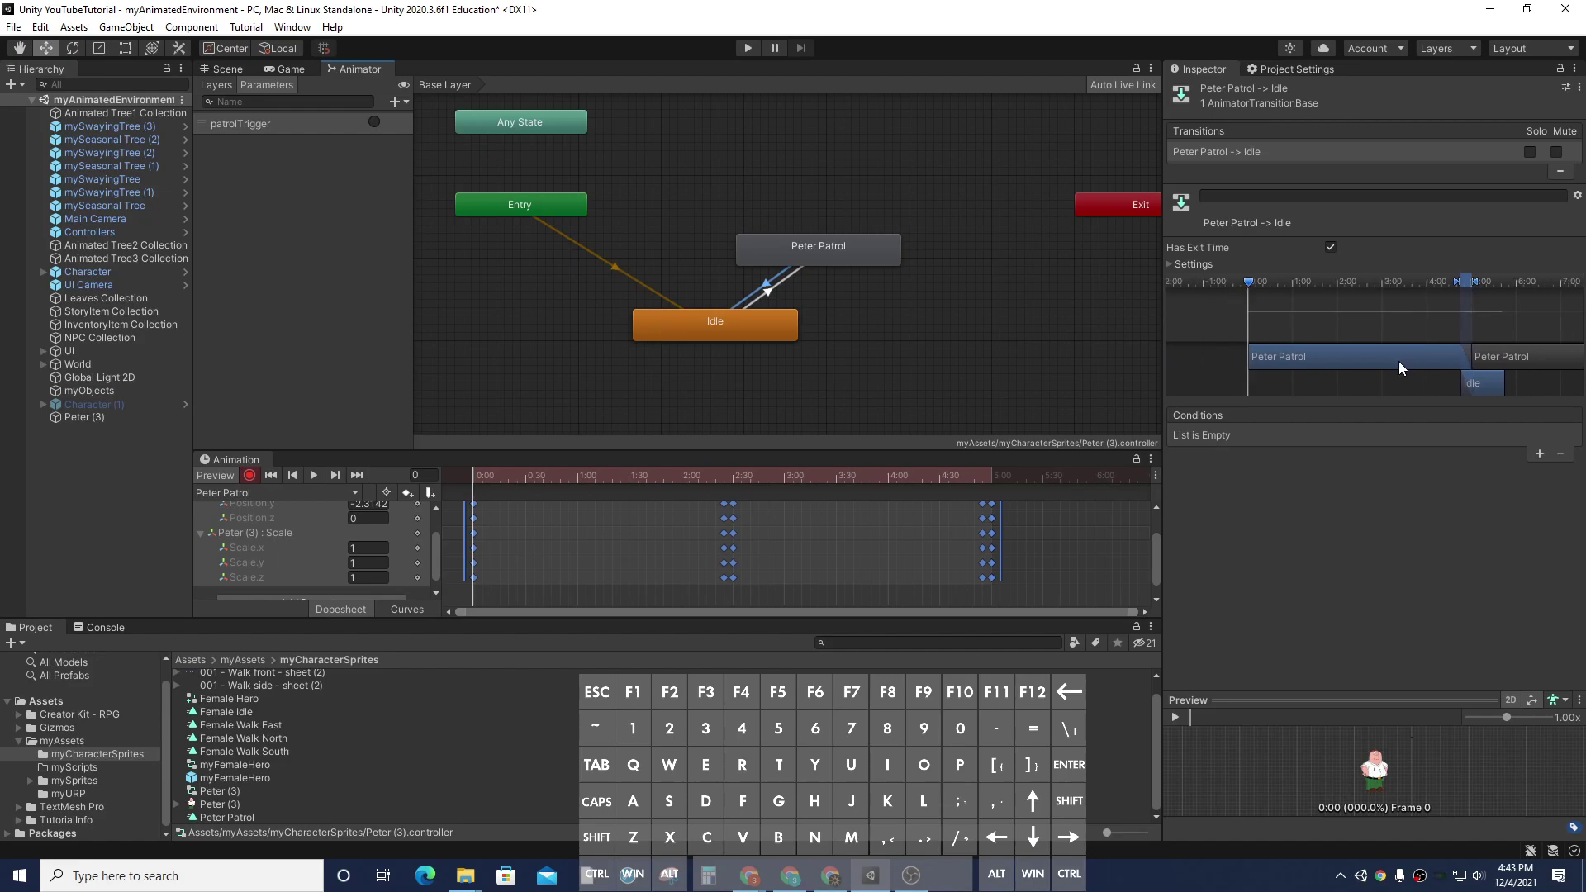
{"action": "scroll", "coordinate": [1399, 360], "scroll_direction": "up", "scroll_amount": 1}
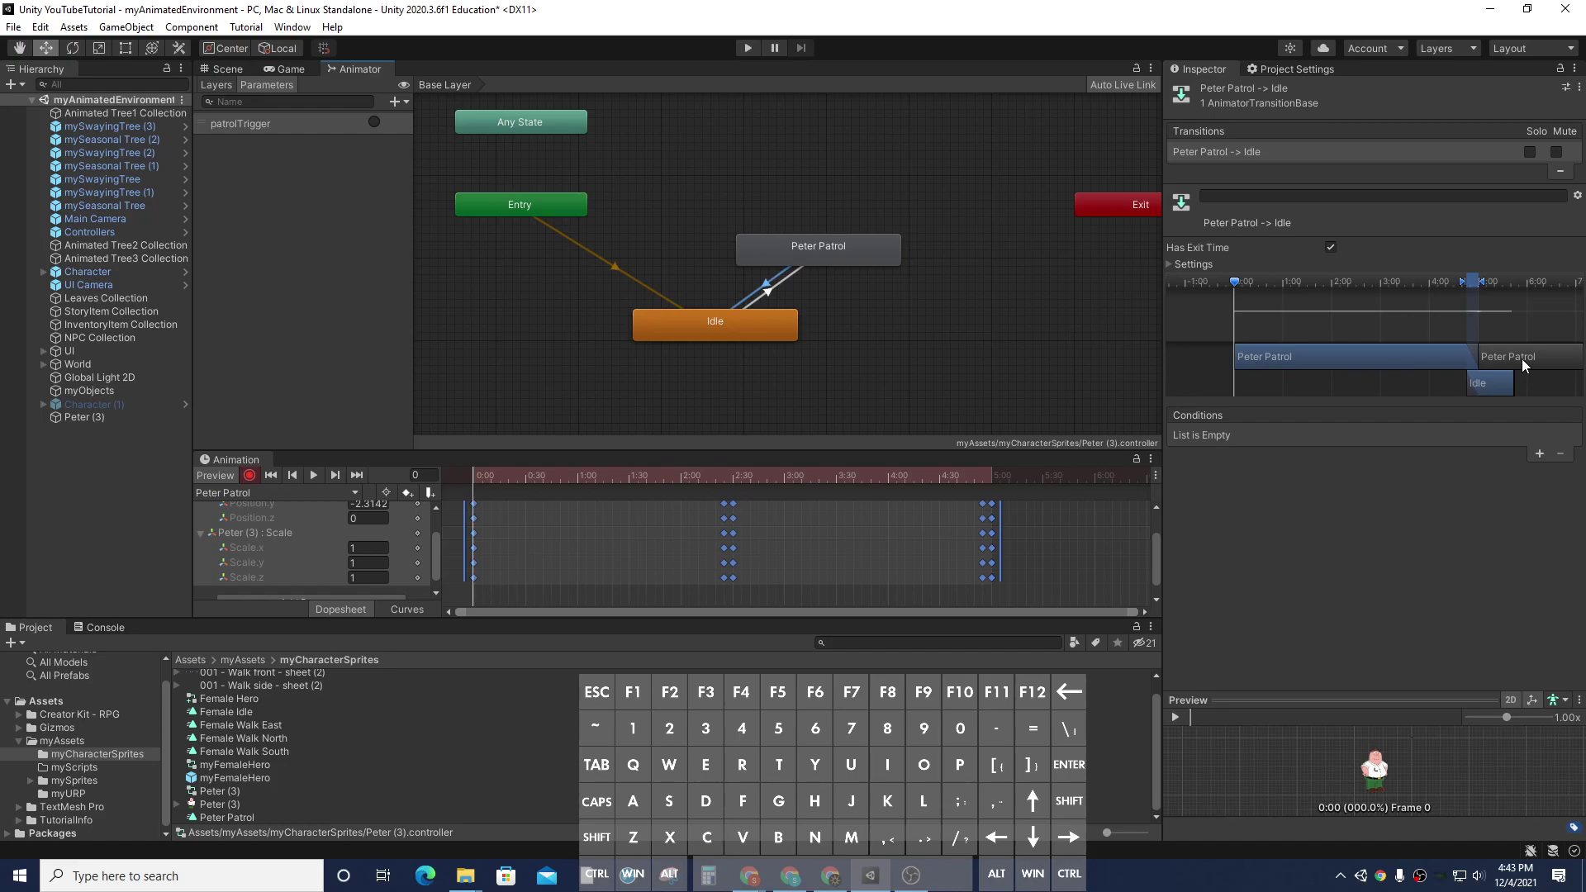
{"action": "left_click", "coordinate": [726, 326]}
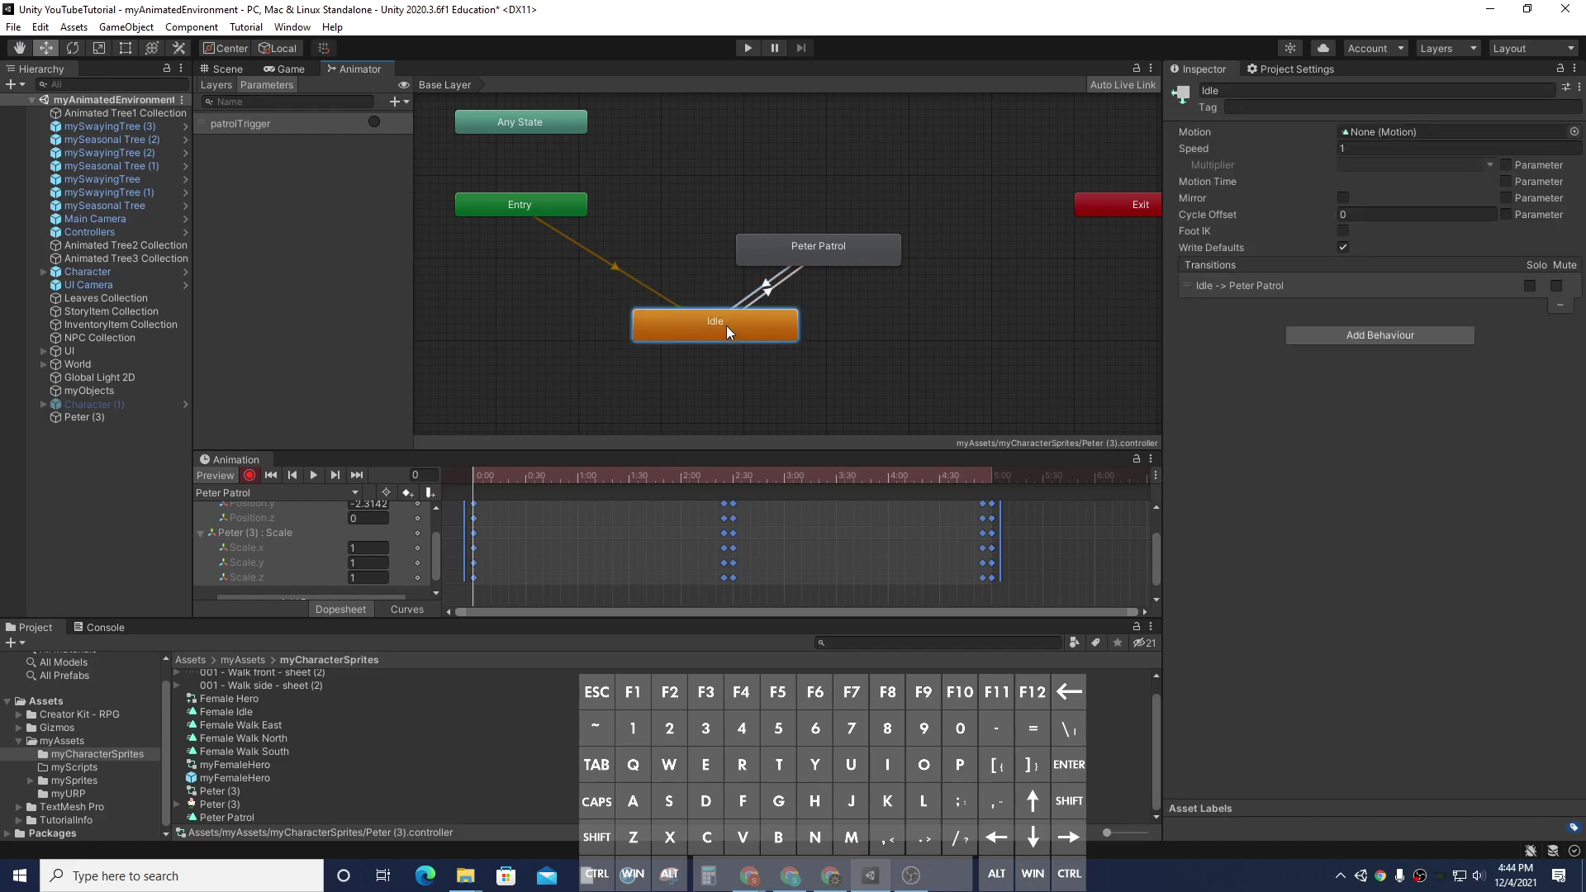
{"action": "left_click", "coordinate": [524, 213]}
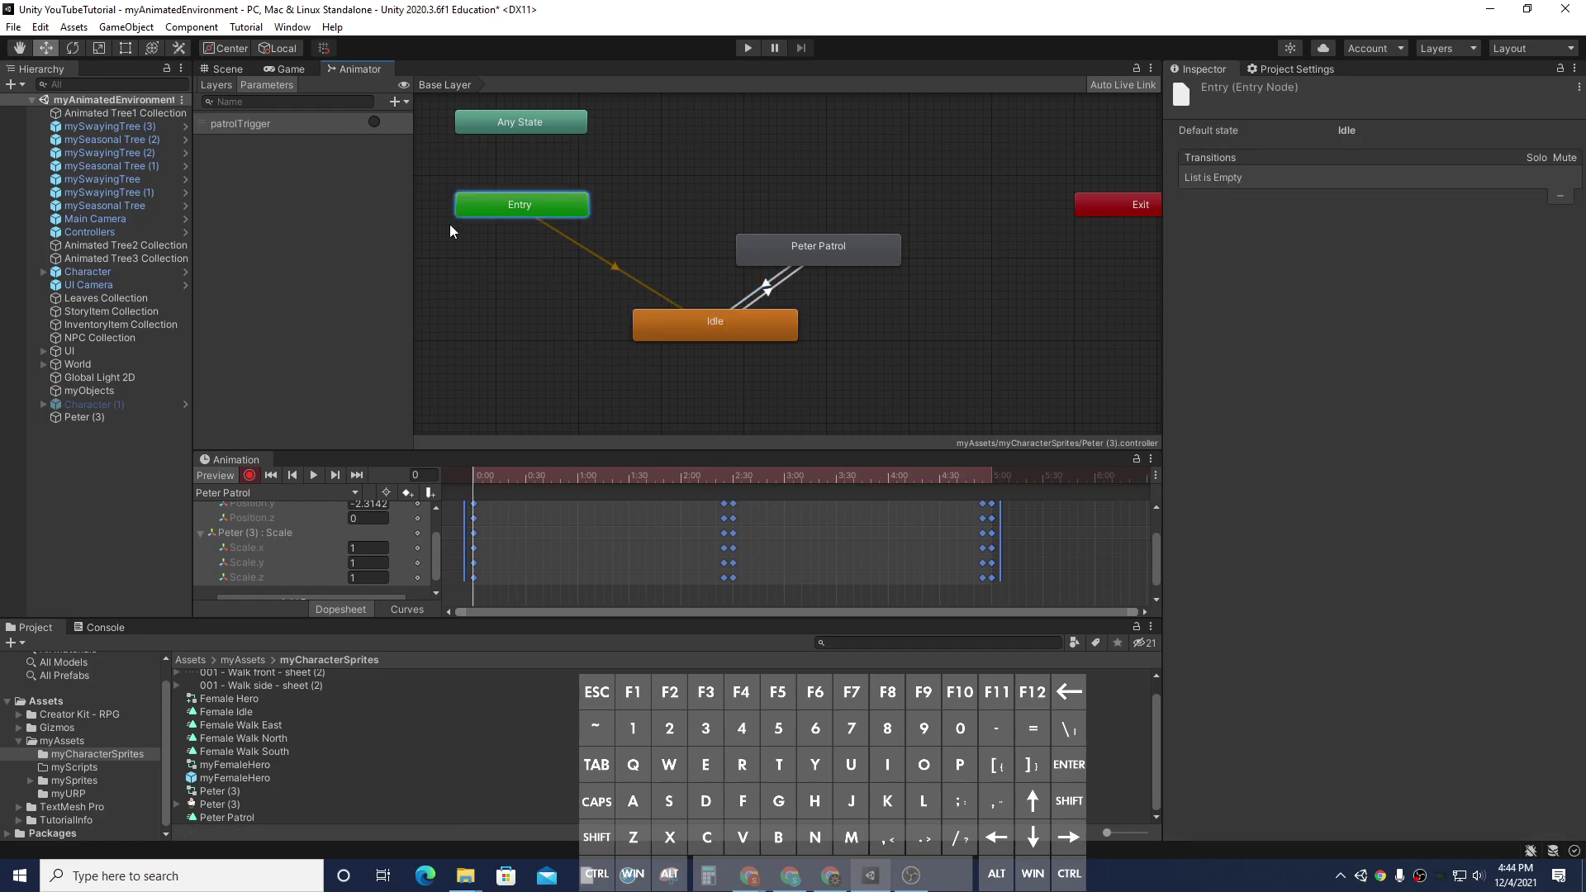
Play the scene and dock the Animator window beside the Game view so both are visible together.
{"action": "left_click", "coordinate": [226, 69]}
{"action": "left_click", "coordinate": [754, 52]}
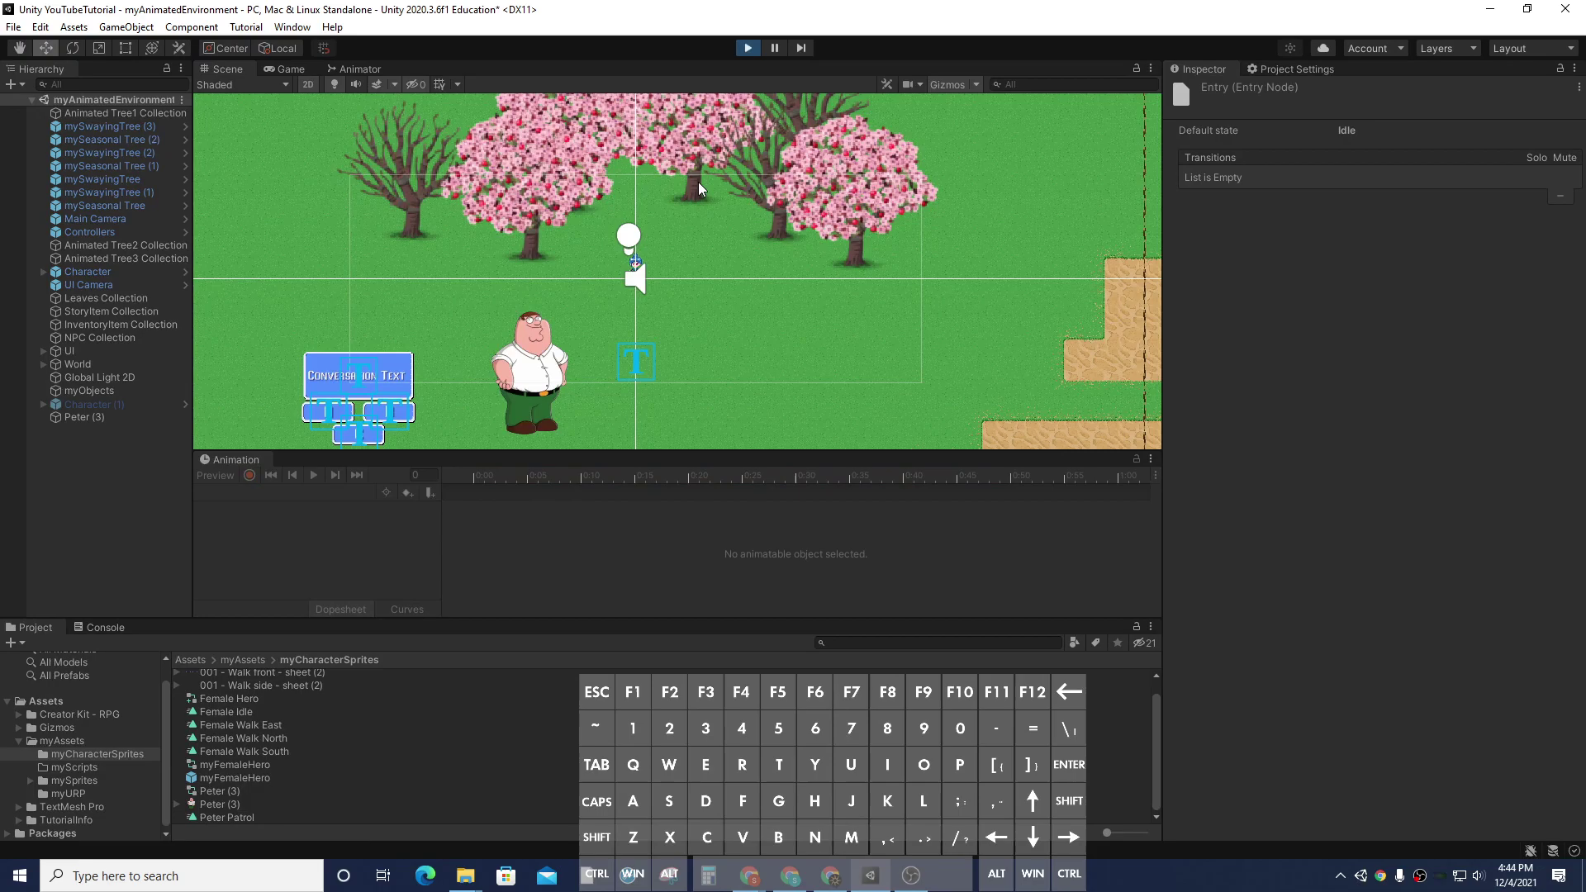
{"action": "left_click", "coordinate": [361, 69]}
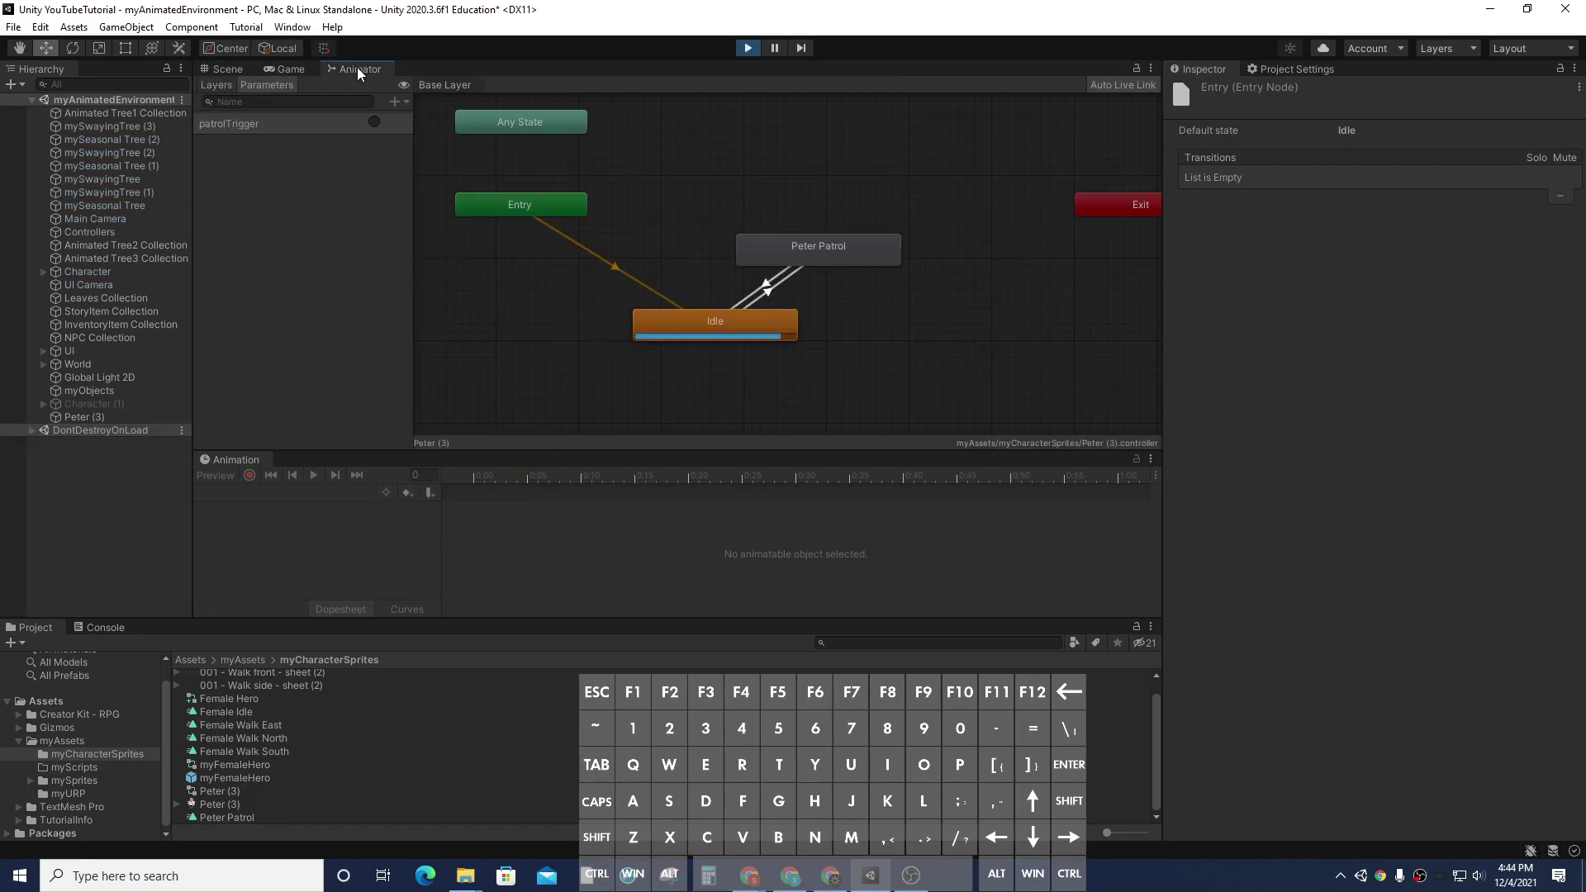
{"action": "left_click_drag", "start_coordinate": [365, 71], "coordinate": [1057, 260]}
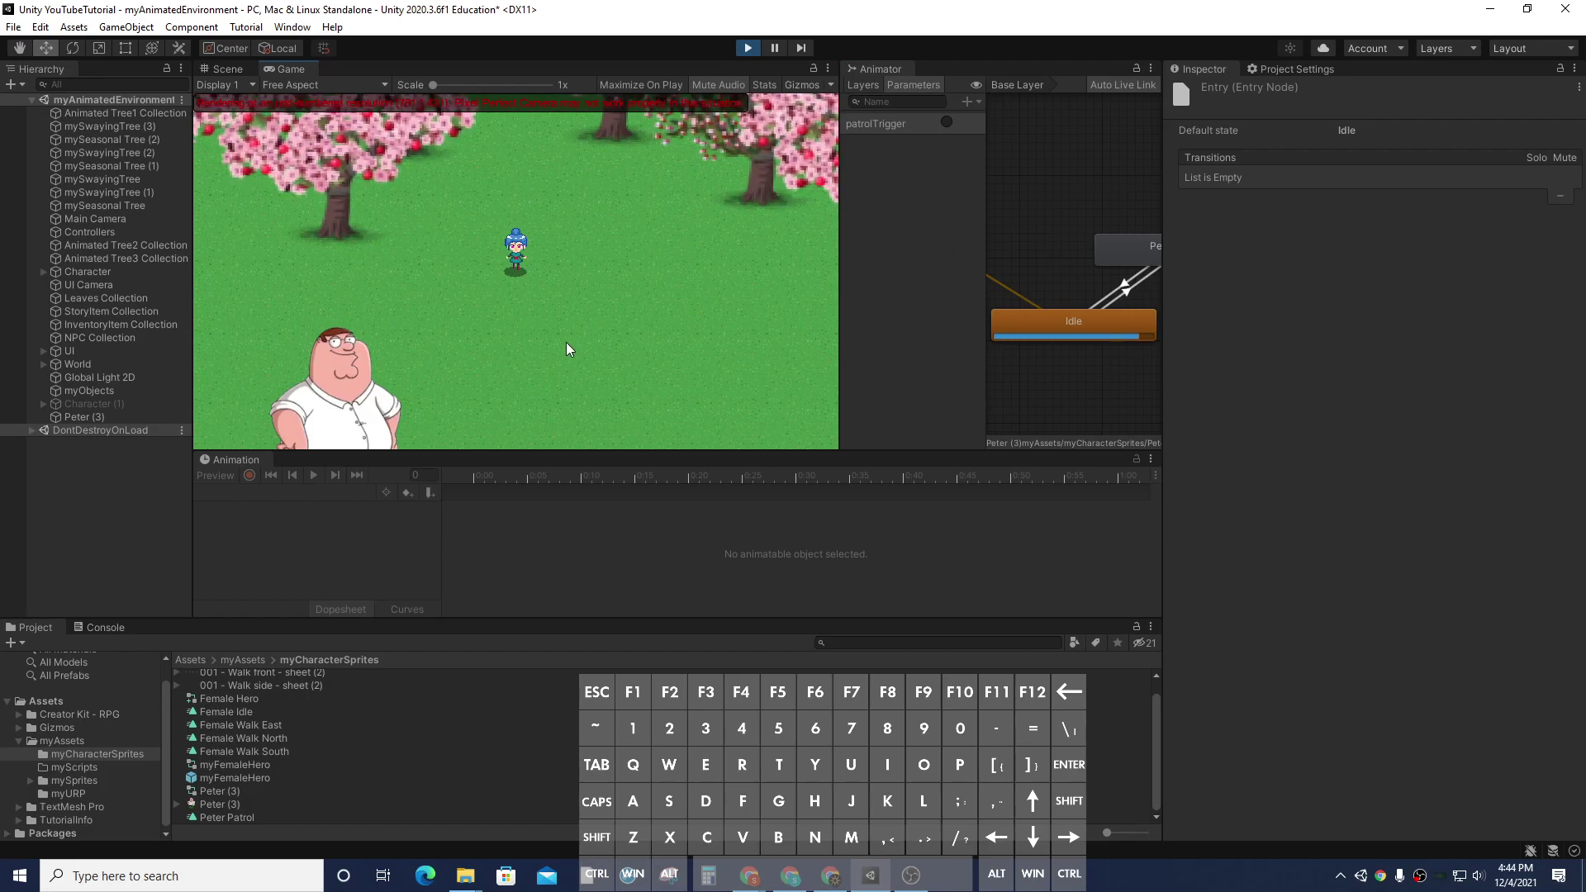
Walk the hero down, fire patrolTrigger manually to test Peter's patrol, and stop play mode.
{"action": "key", "text": "Down"}
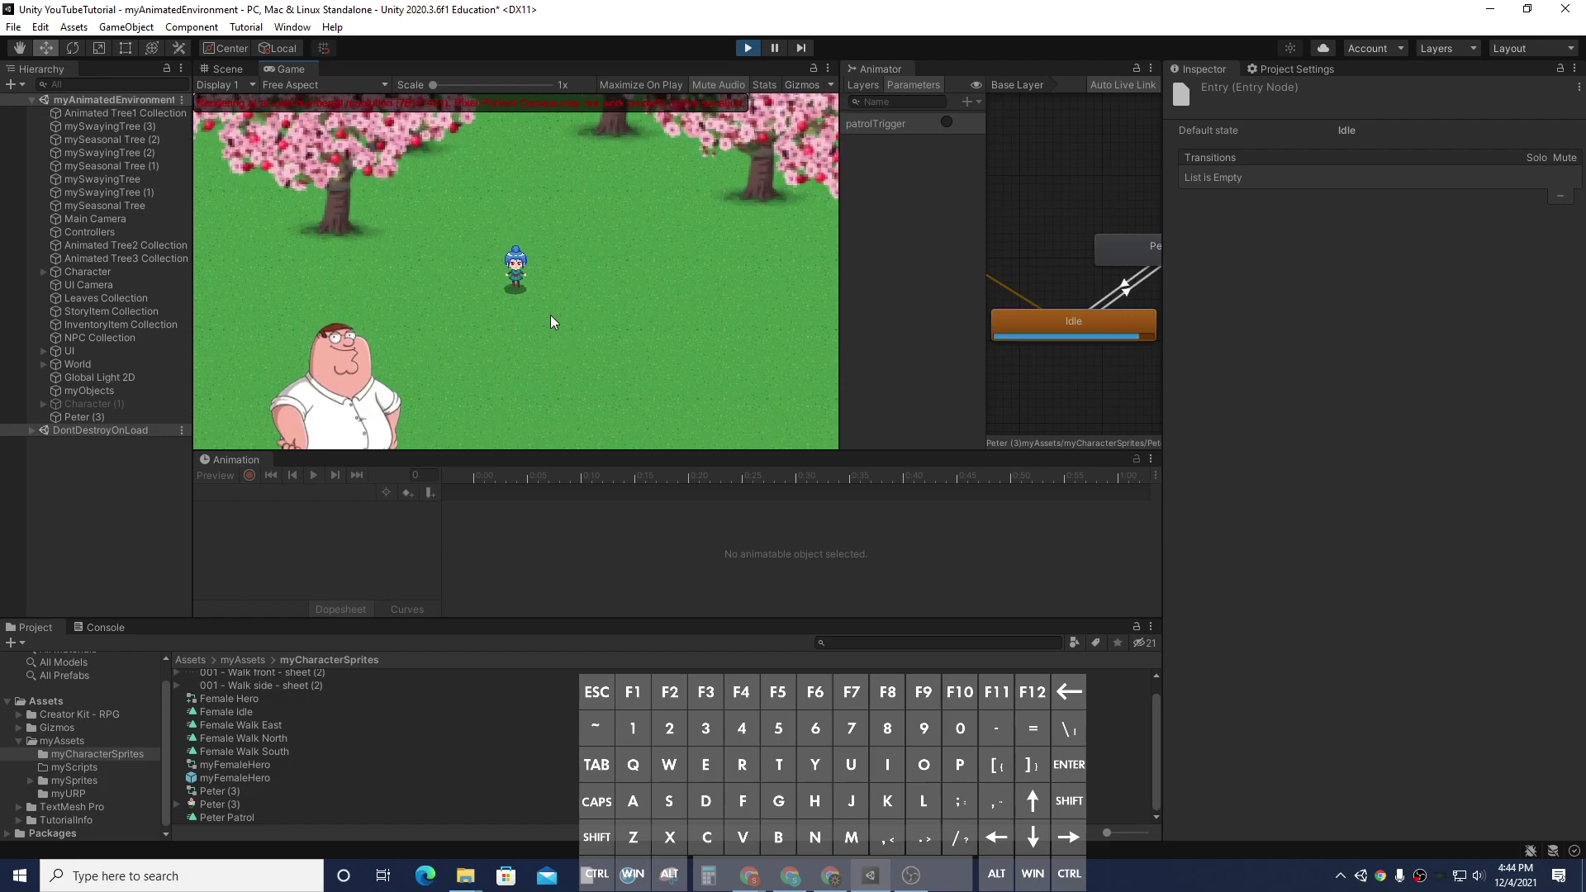
{"action": "left_click", "coordinate": [946, 123]}
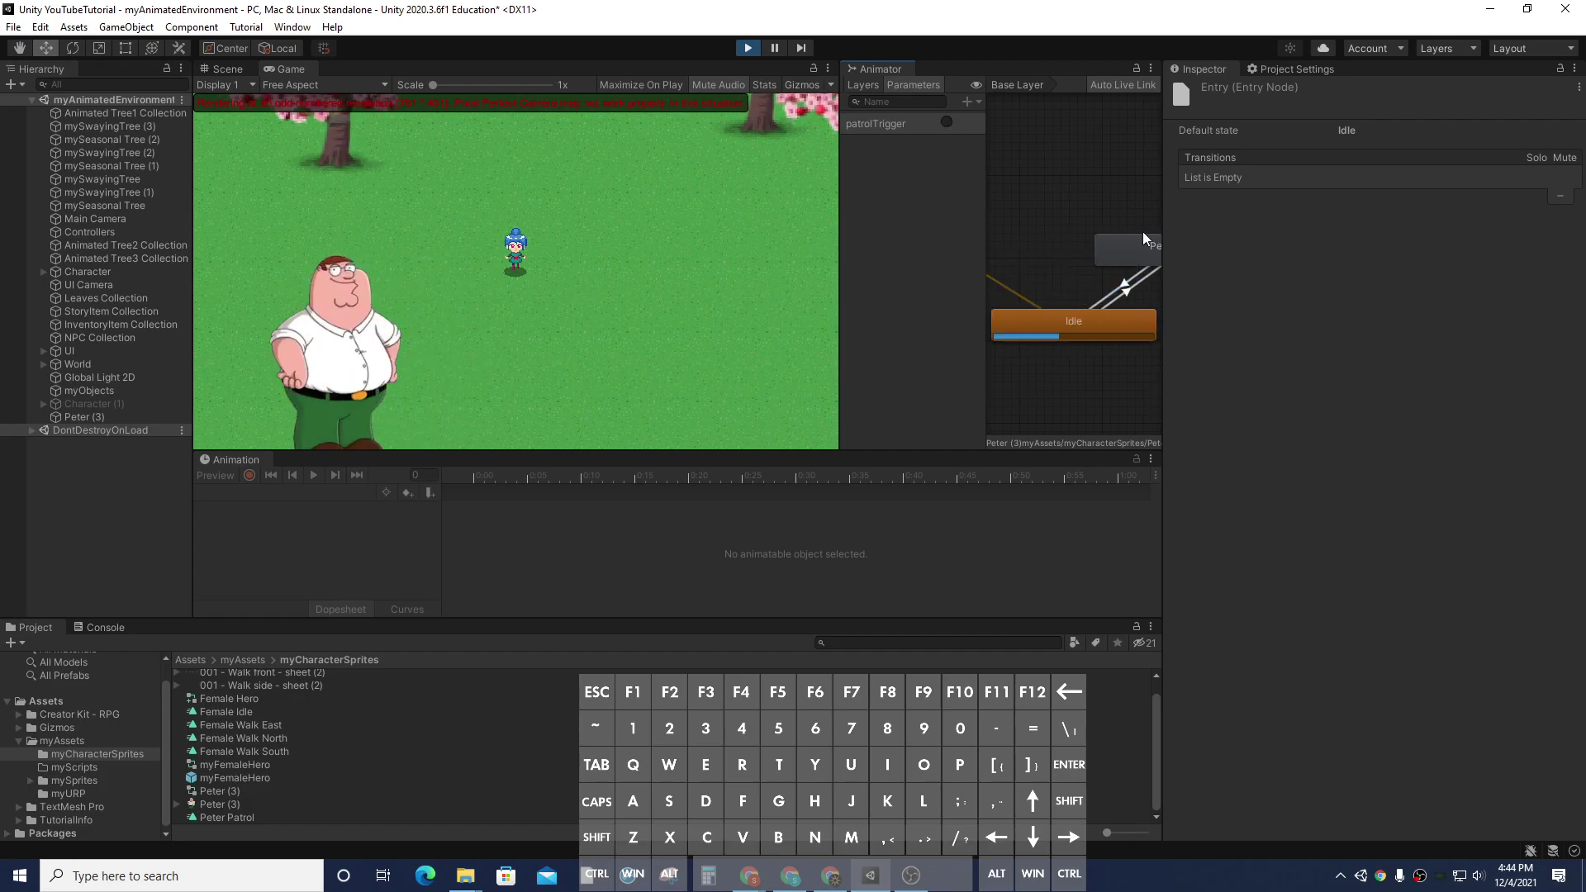
{"action": "left_click", "coordinate": [746, 49]}
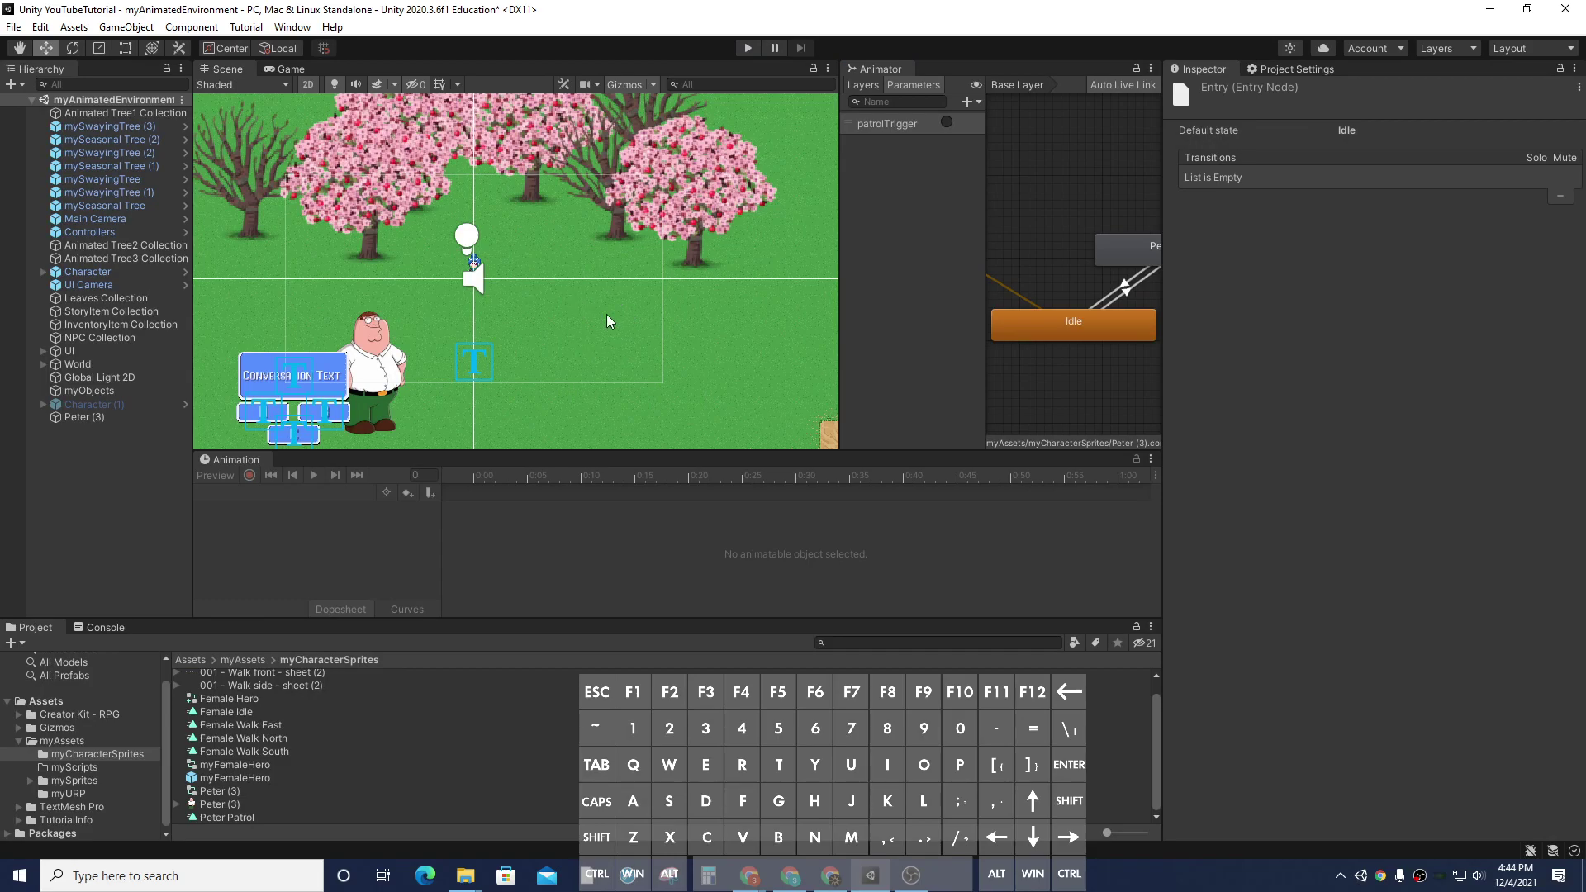
Add an InventoryItem gameplay prefab on the grass east of the hero, and check its Circle Collider 2D settings.
{"action": "right_click", "coordinate": [559, 298]}
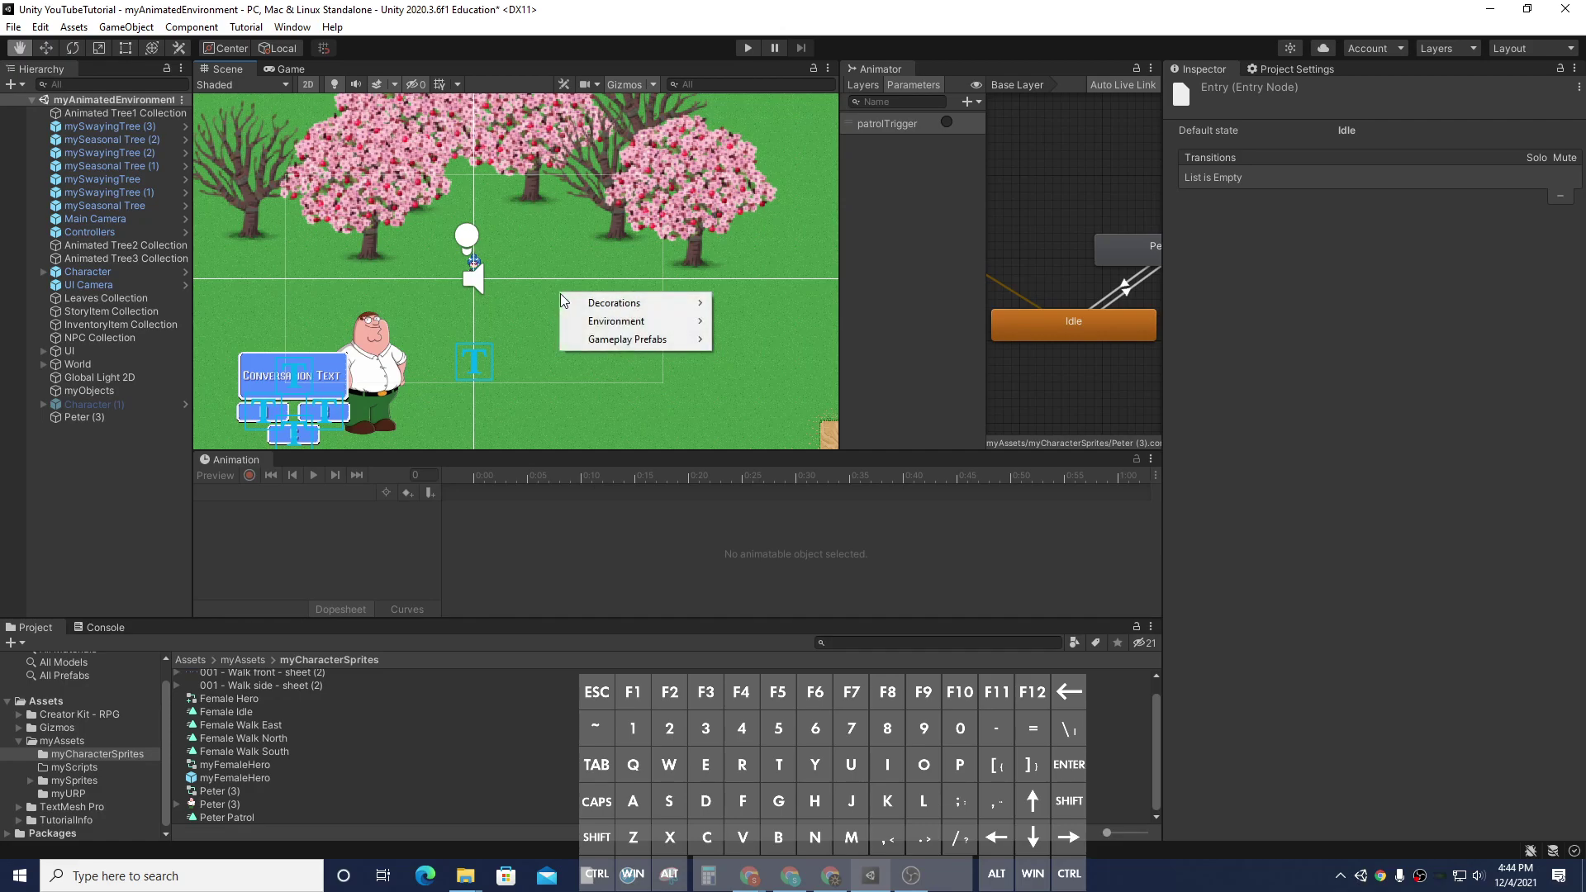
{"action": "mouse_move", "coordinate": [601, 341]}
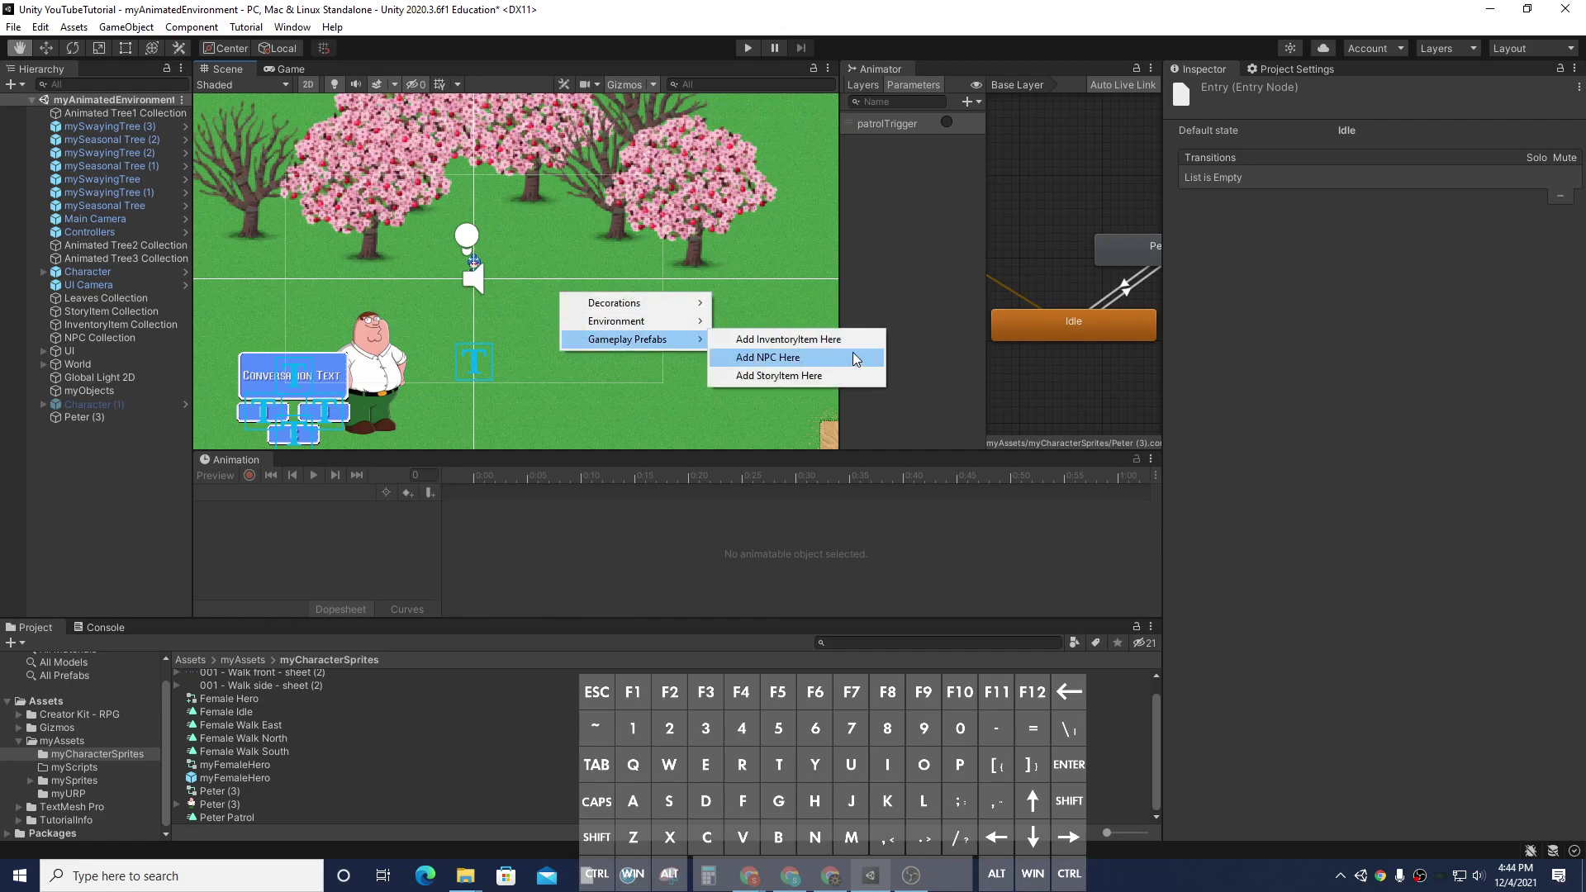
{"action": "left_click", "coordinate": [788, 339]}
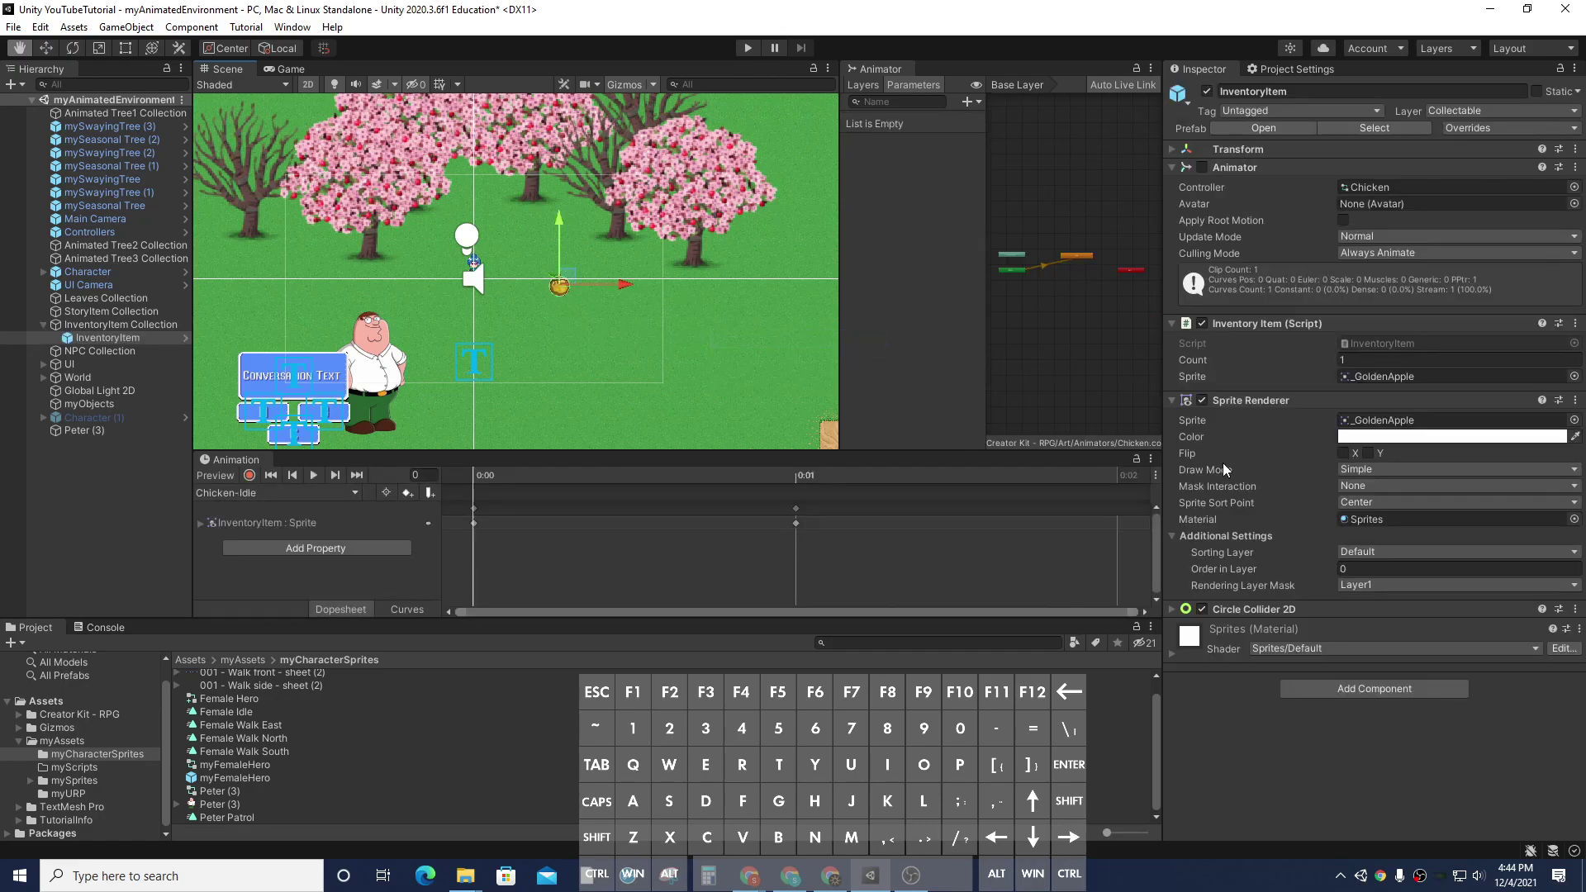
{"action": "left_click", "coordinate": [1172, 610]}
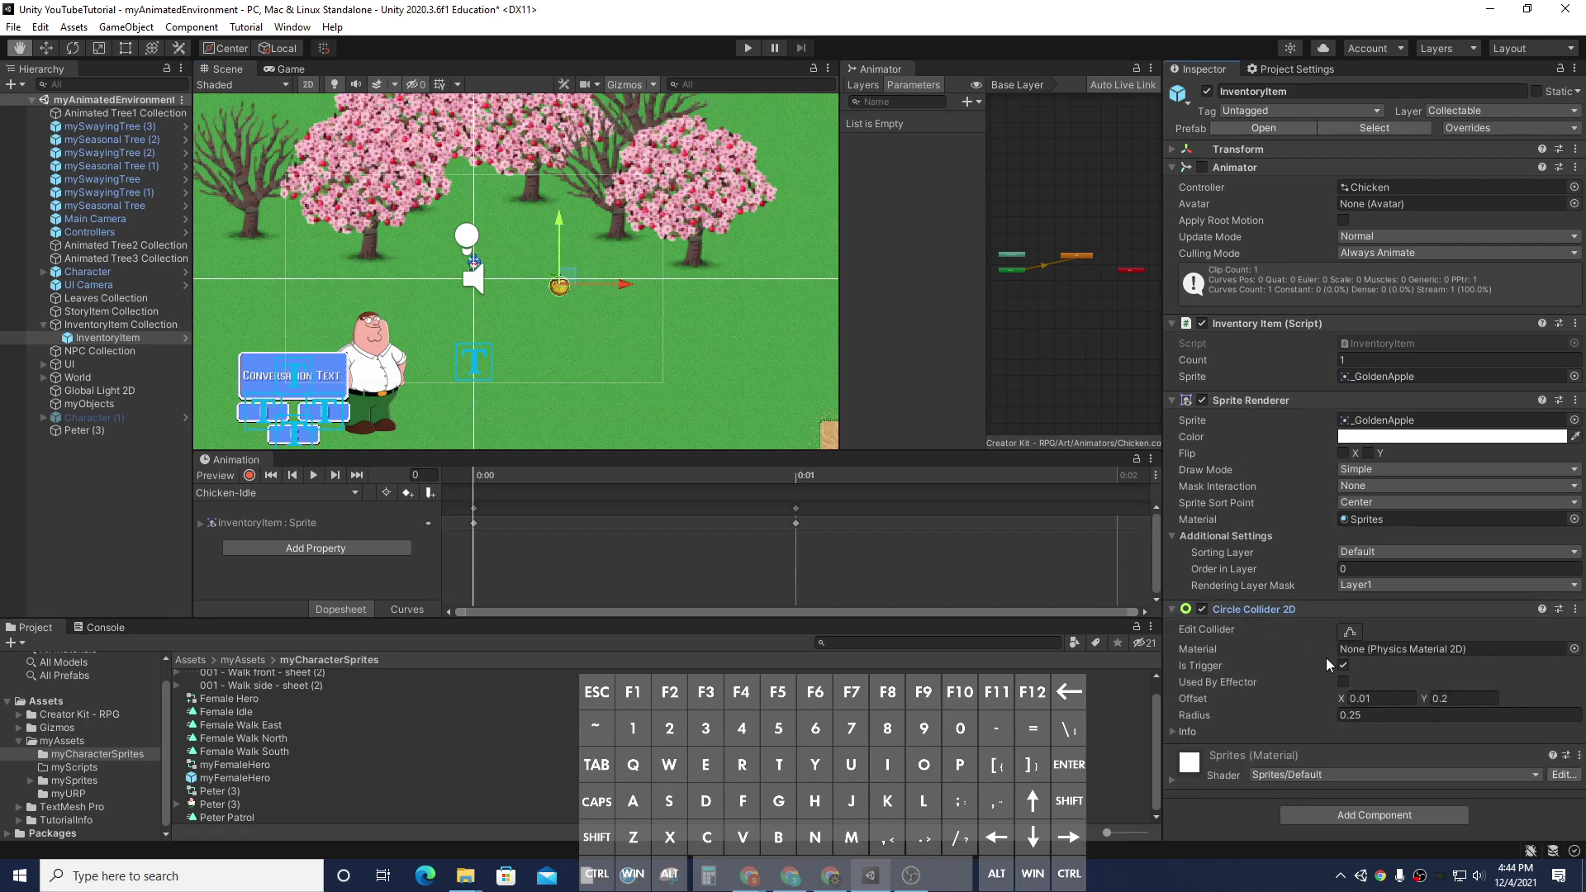
{"action": "left_click", "coordinate": [1171, 609]}
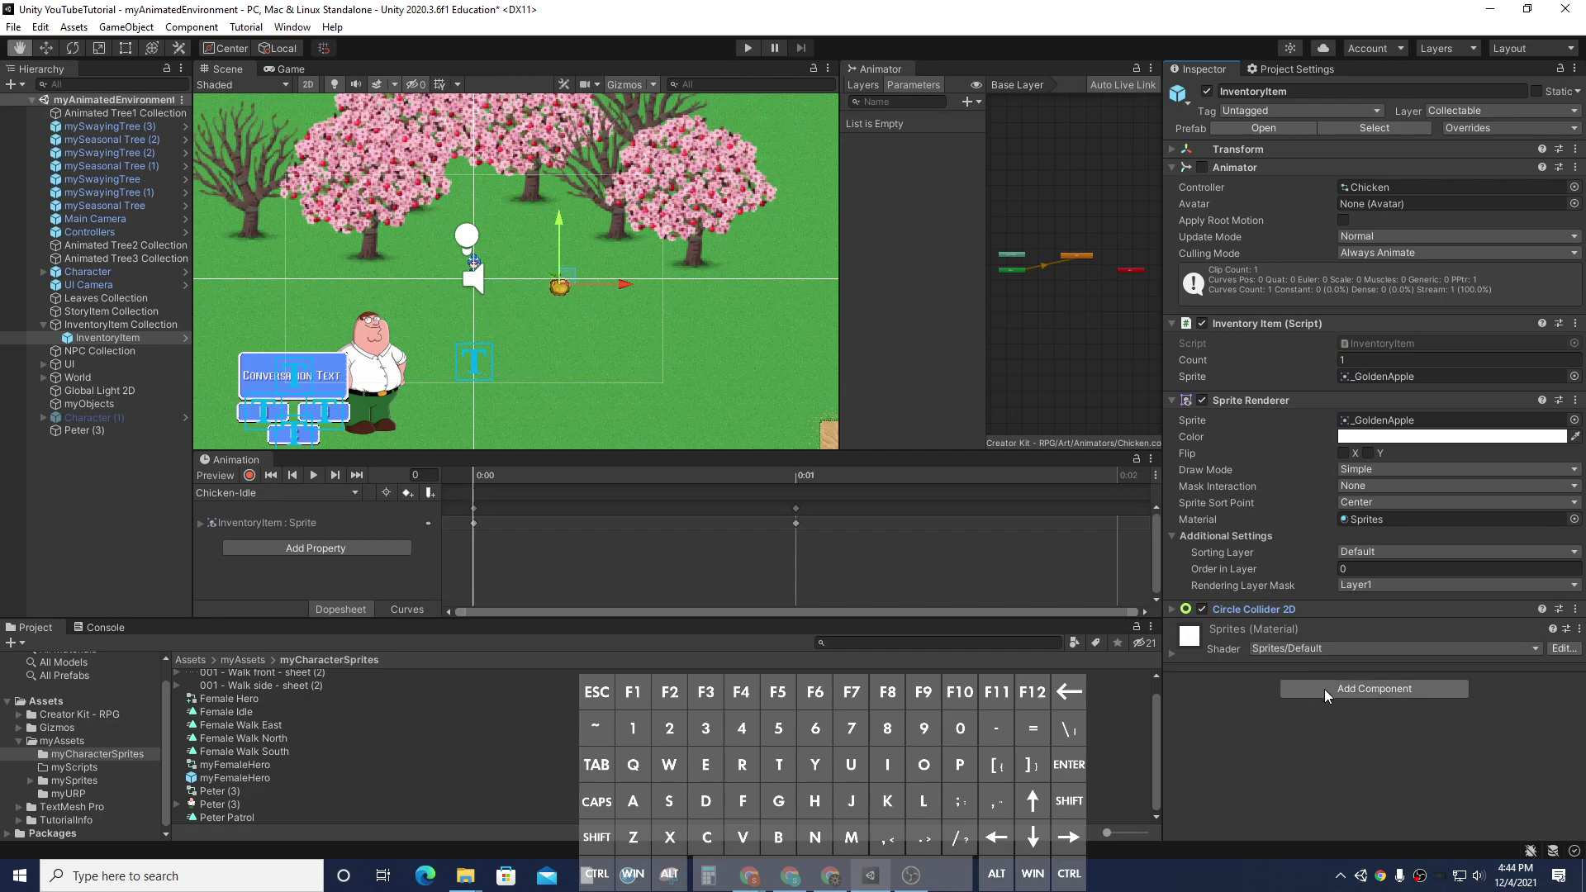
Import the script myEventTriggerOnEnter (2).cs from Downloads into the myScripts folder.
{"action": "left_click", "coordinate": [73, 767]}
{"action": "right_click", "coordinate": [343, 716]}
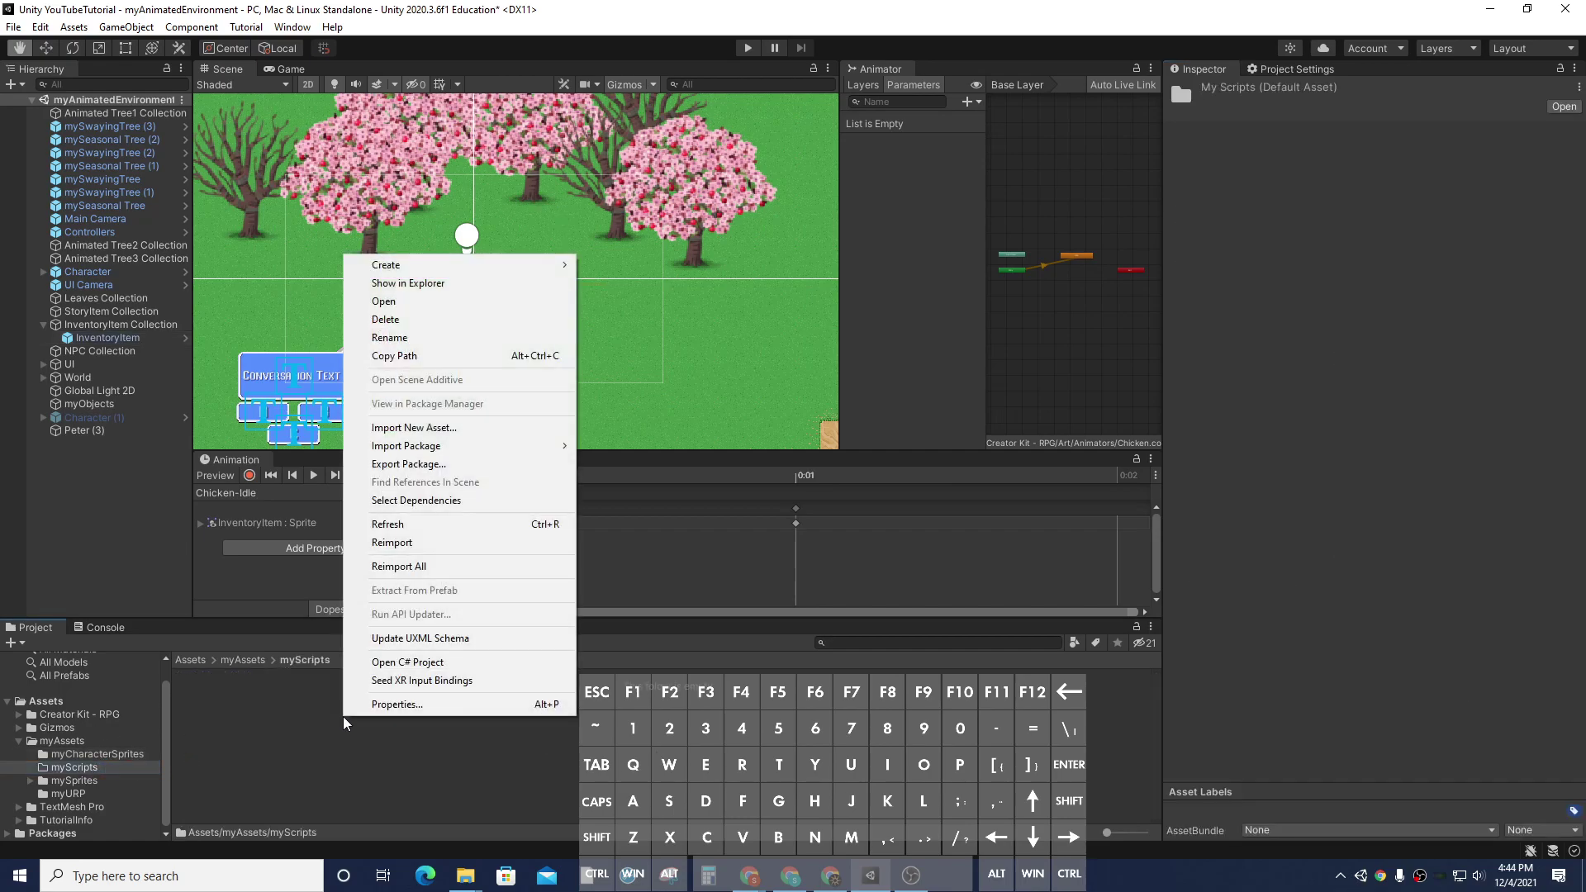
{"action": "left_click", "coordinate": [463, 427]}
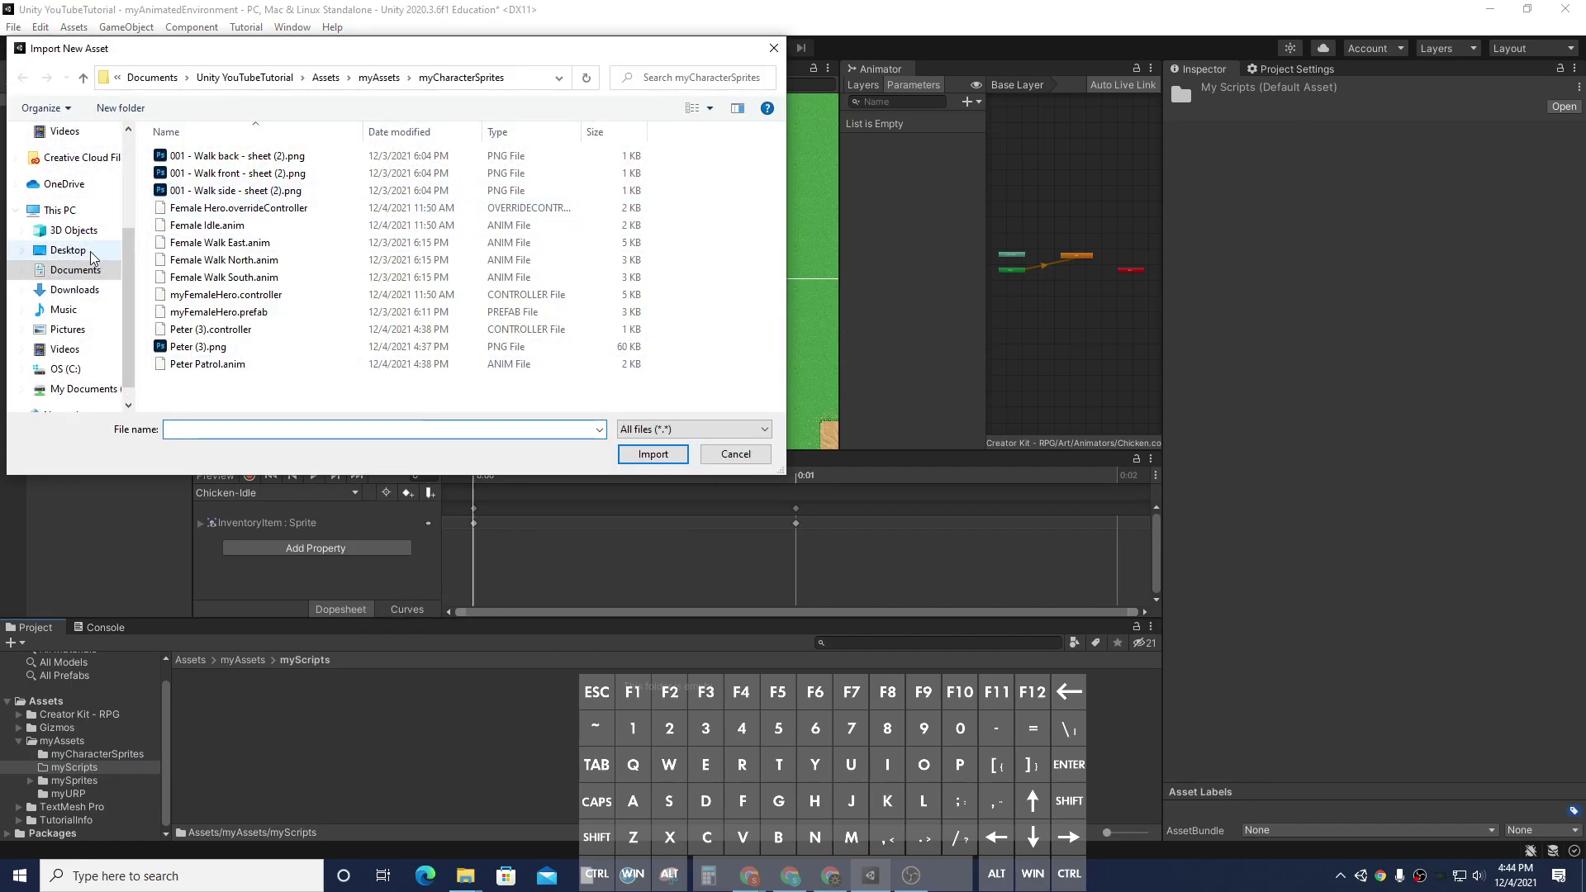
{"action": "left_click", "coordinate": [74, 289]}
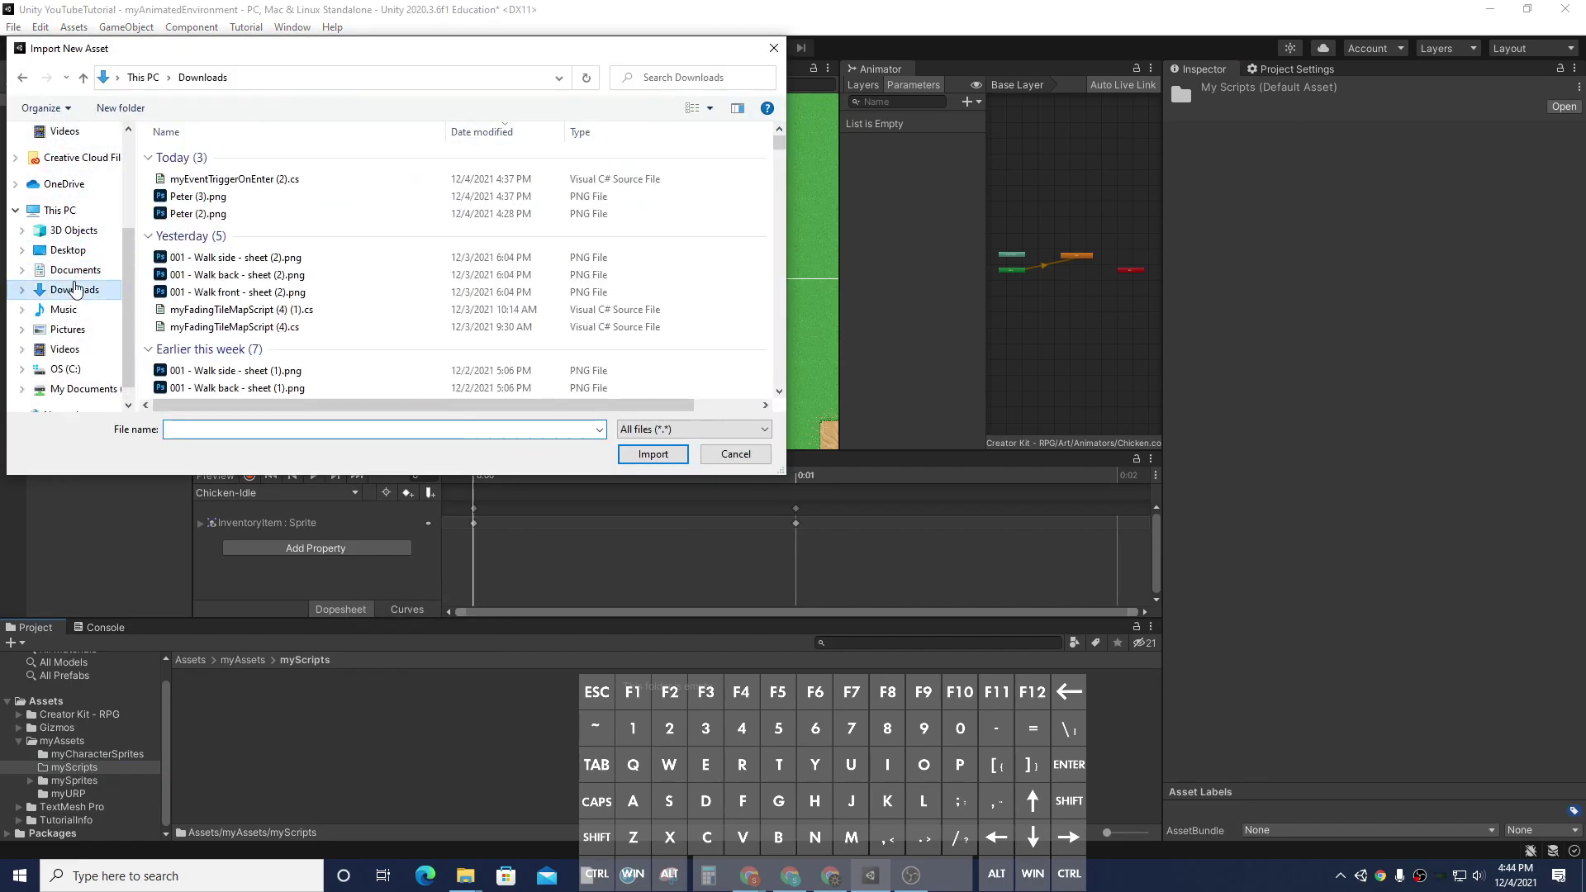
{"action": "double_click", "coordinate": [260, 180]}
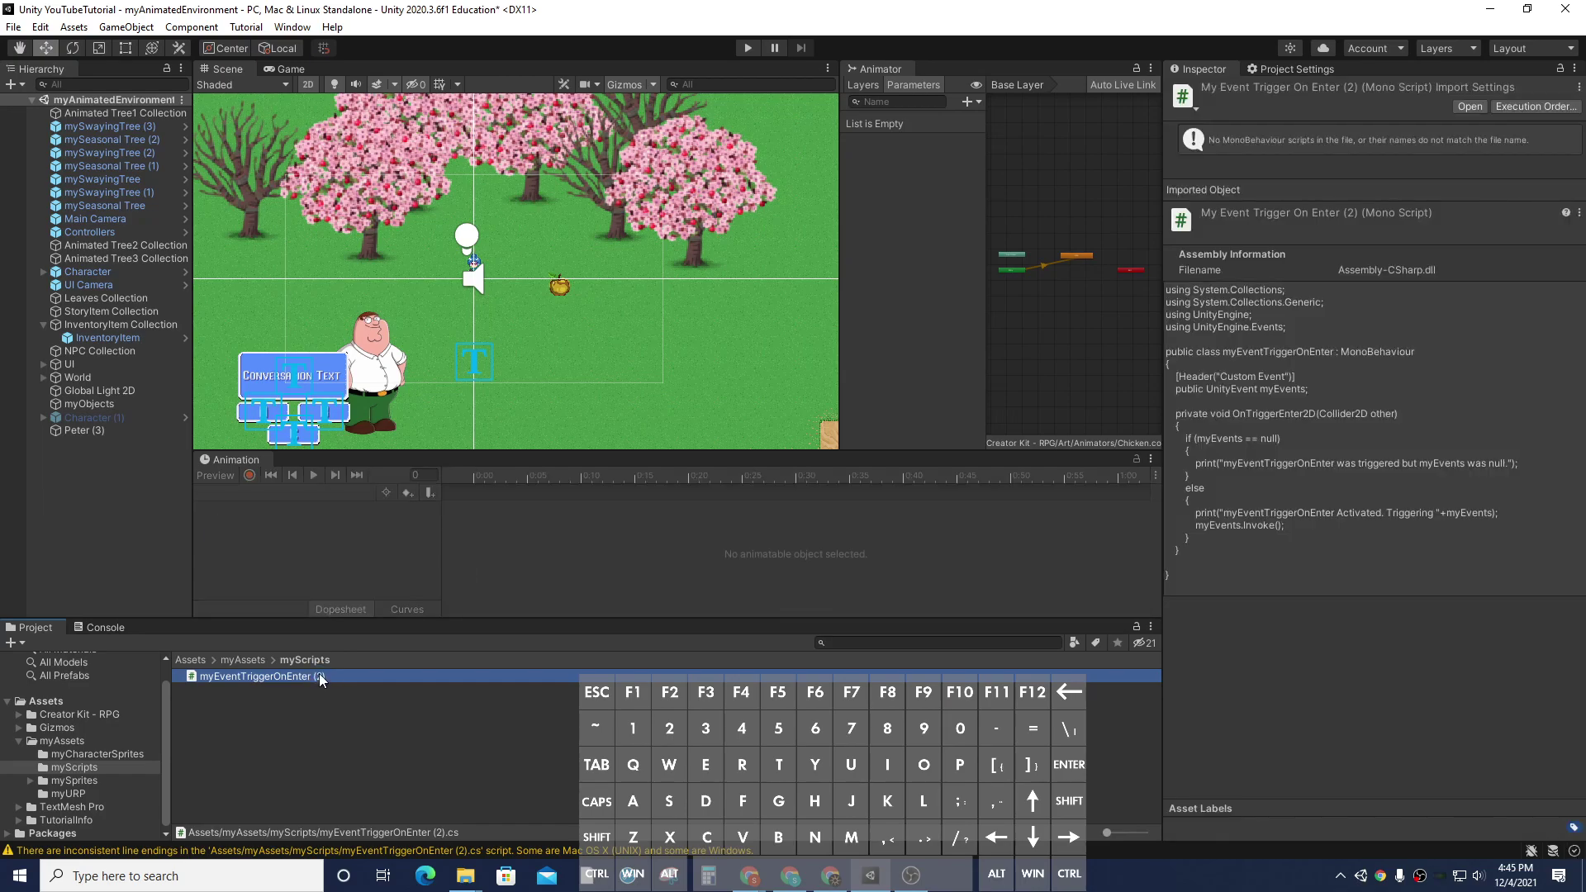
Rename the imported script as myEventTriggerOnEnter, and briefly run the scene as a check.
{"action": "right_click", "coordinate": [320, 677]}
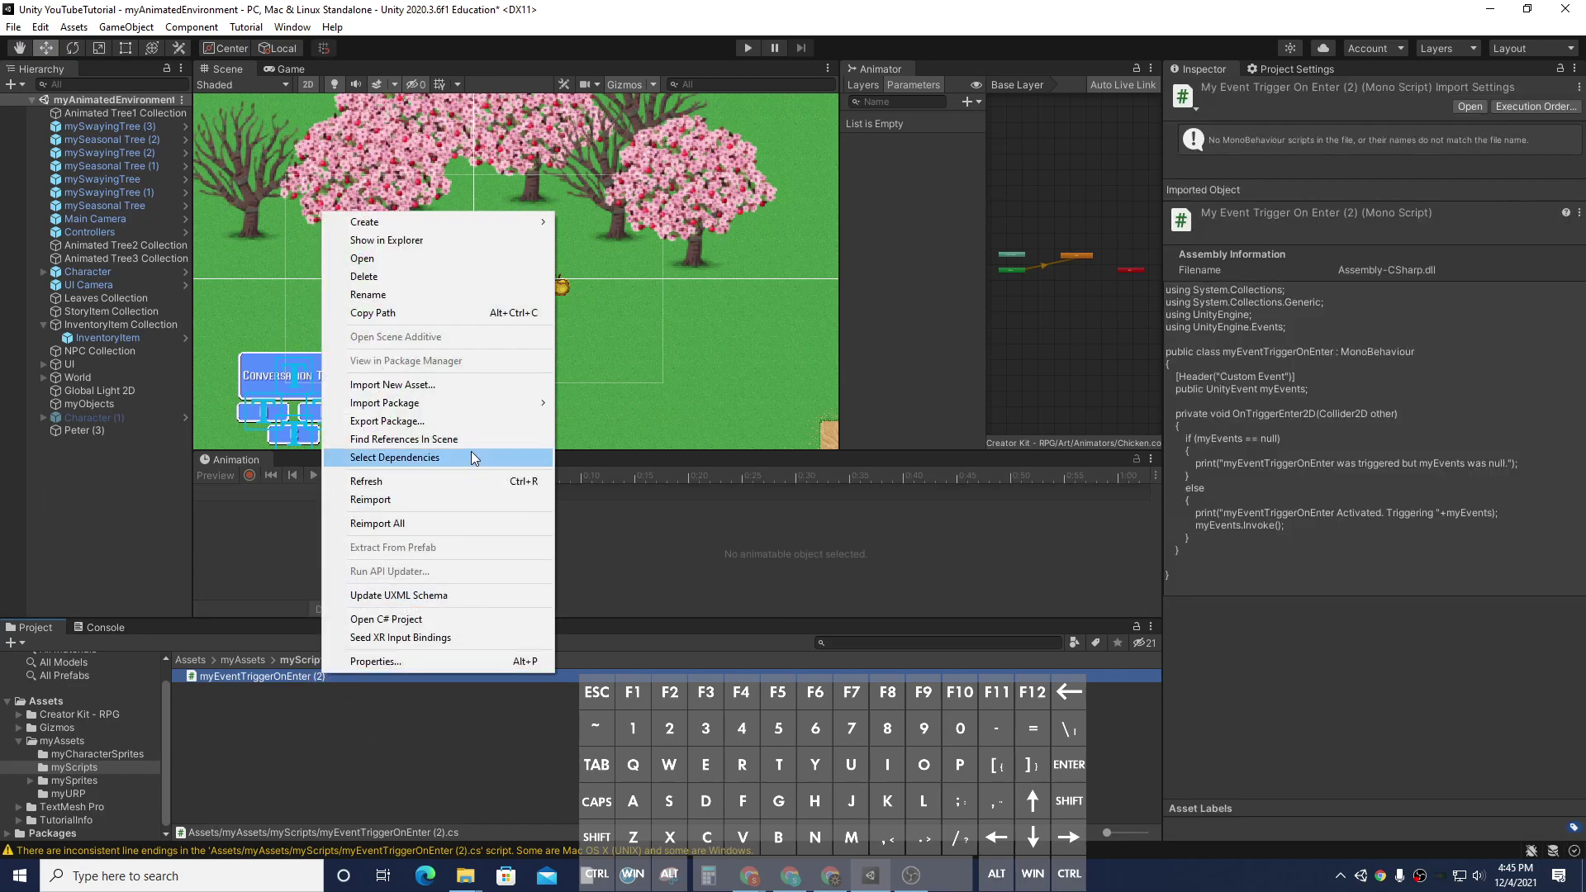
{"action": "left_click", "coordinate": [473, 301]}
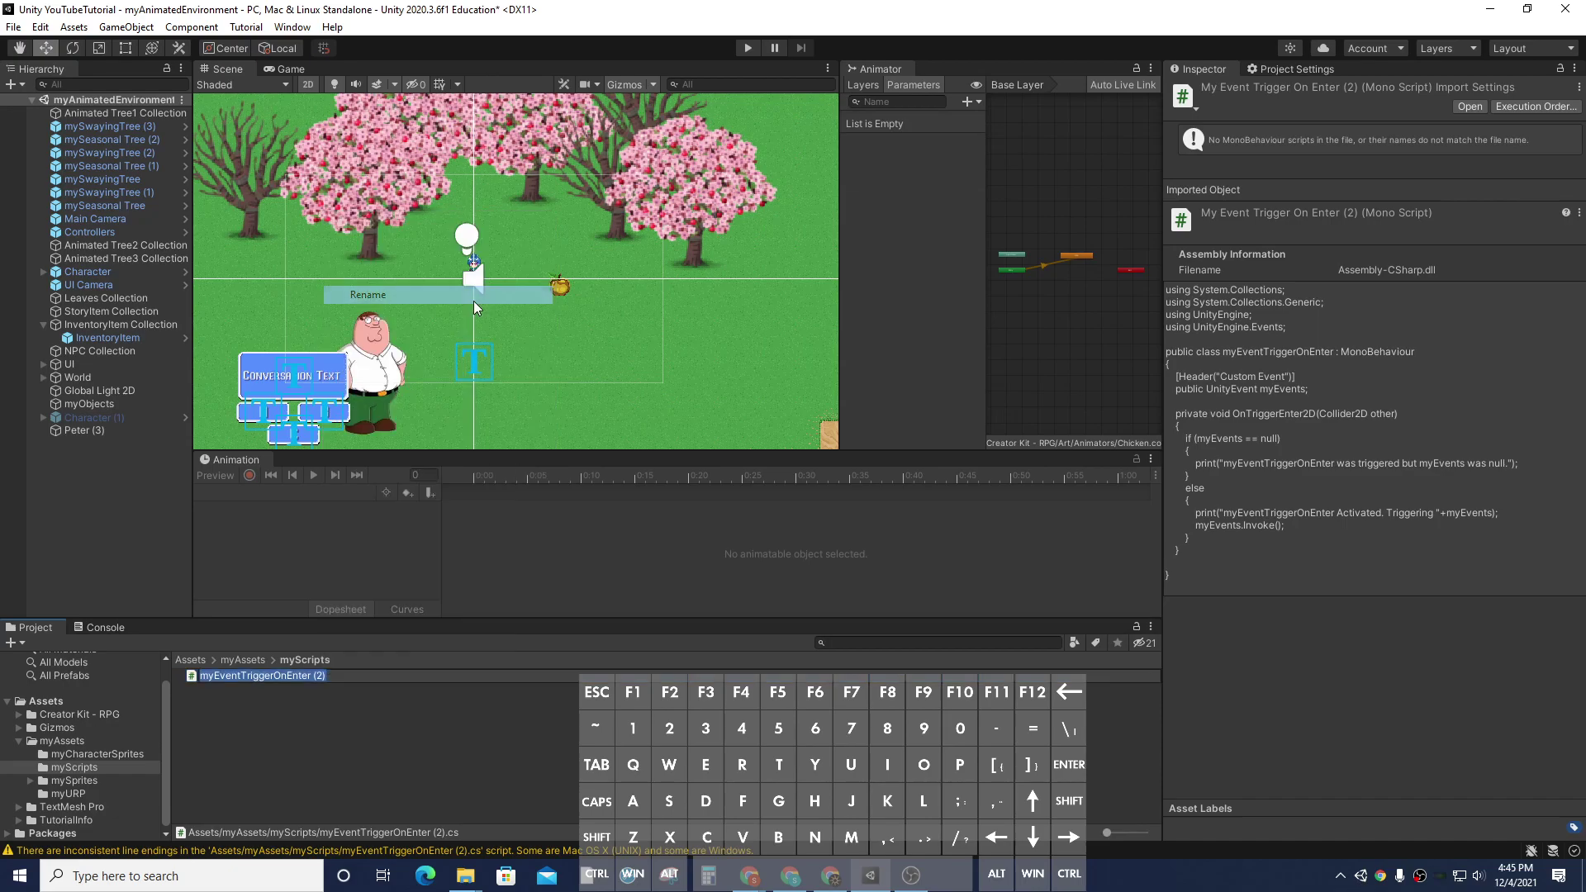
{"action": "key", "text": "BackSpace"}
{"action": "key", "text": "BackSpace"}
{"action": "key", "text": "BackSpace"}
{"action": "key", "text": "BackSpace"}
{"action": "key", "text": "Return"}
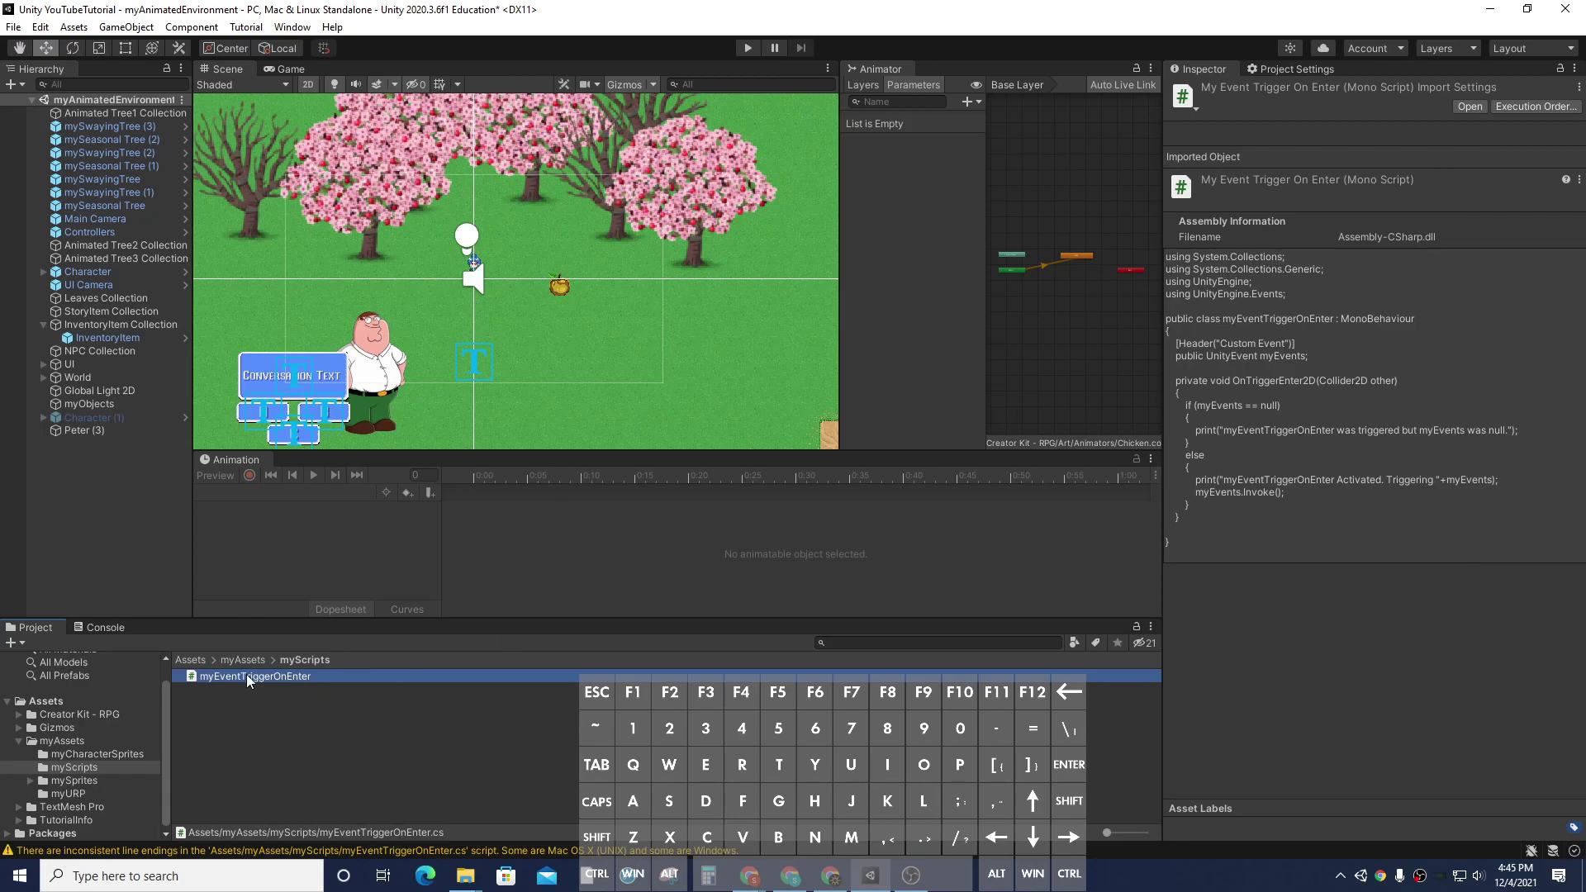
{"action": "left_click", "coordinate": [747, 47]}
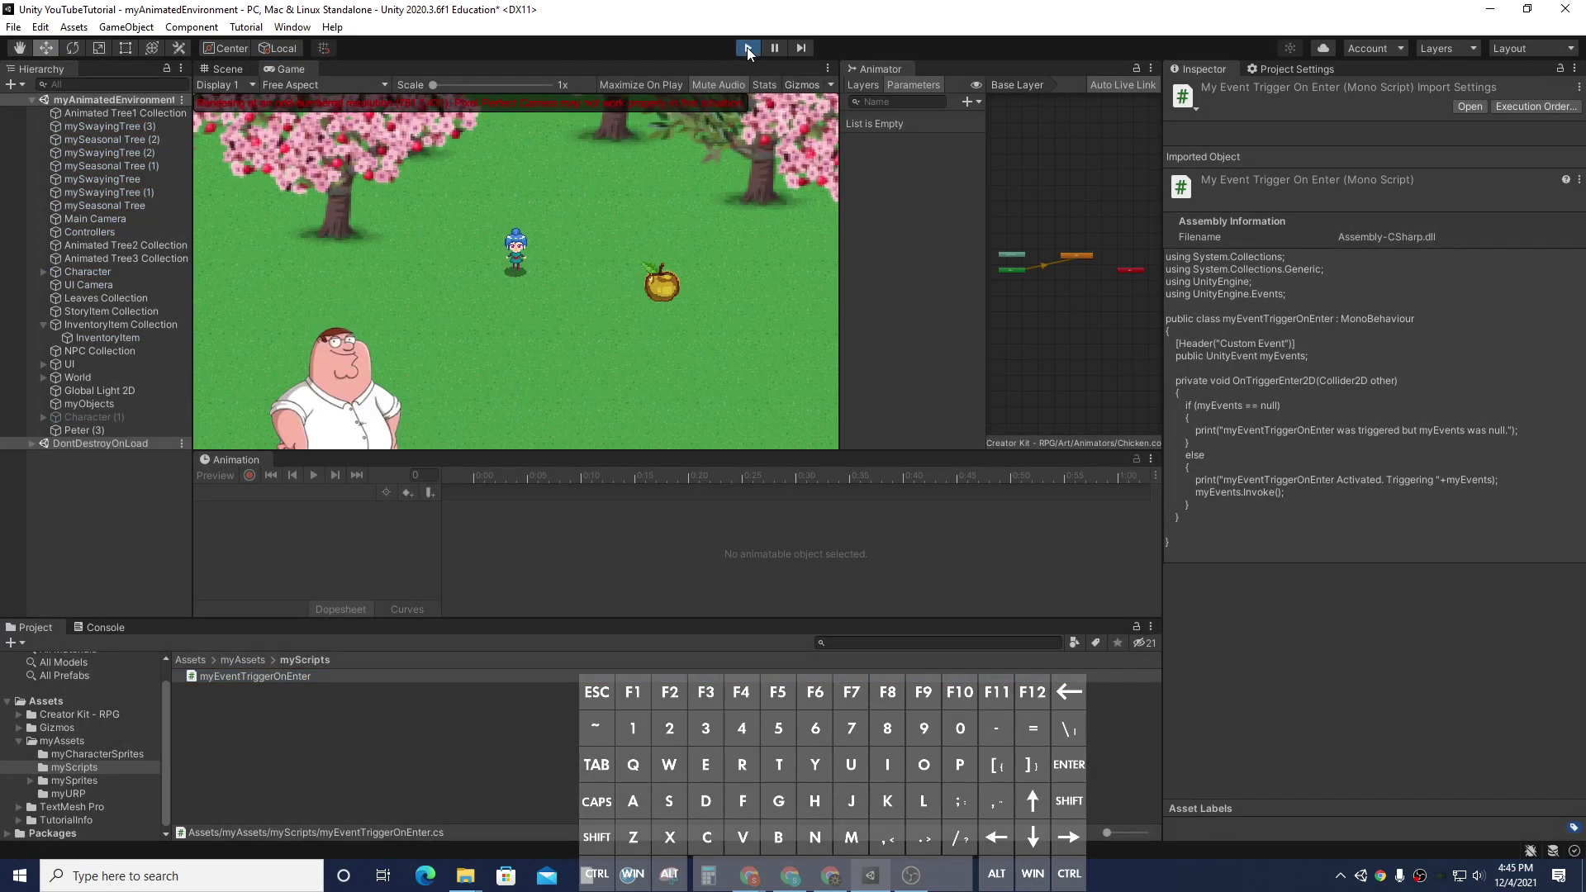
{"action": "left_click", "coordinate": [747, 47]}
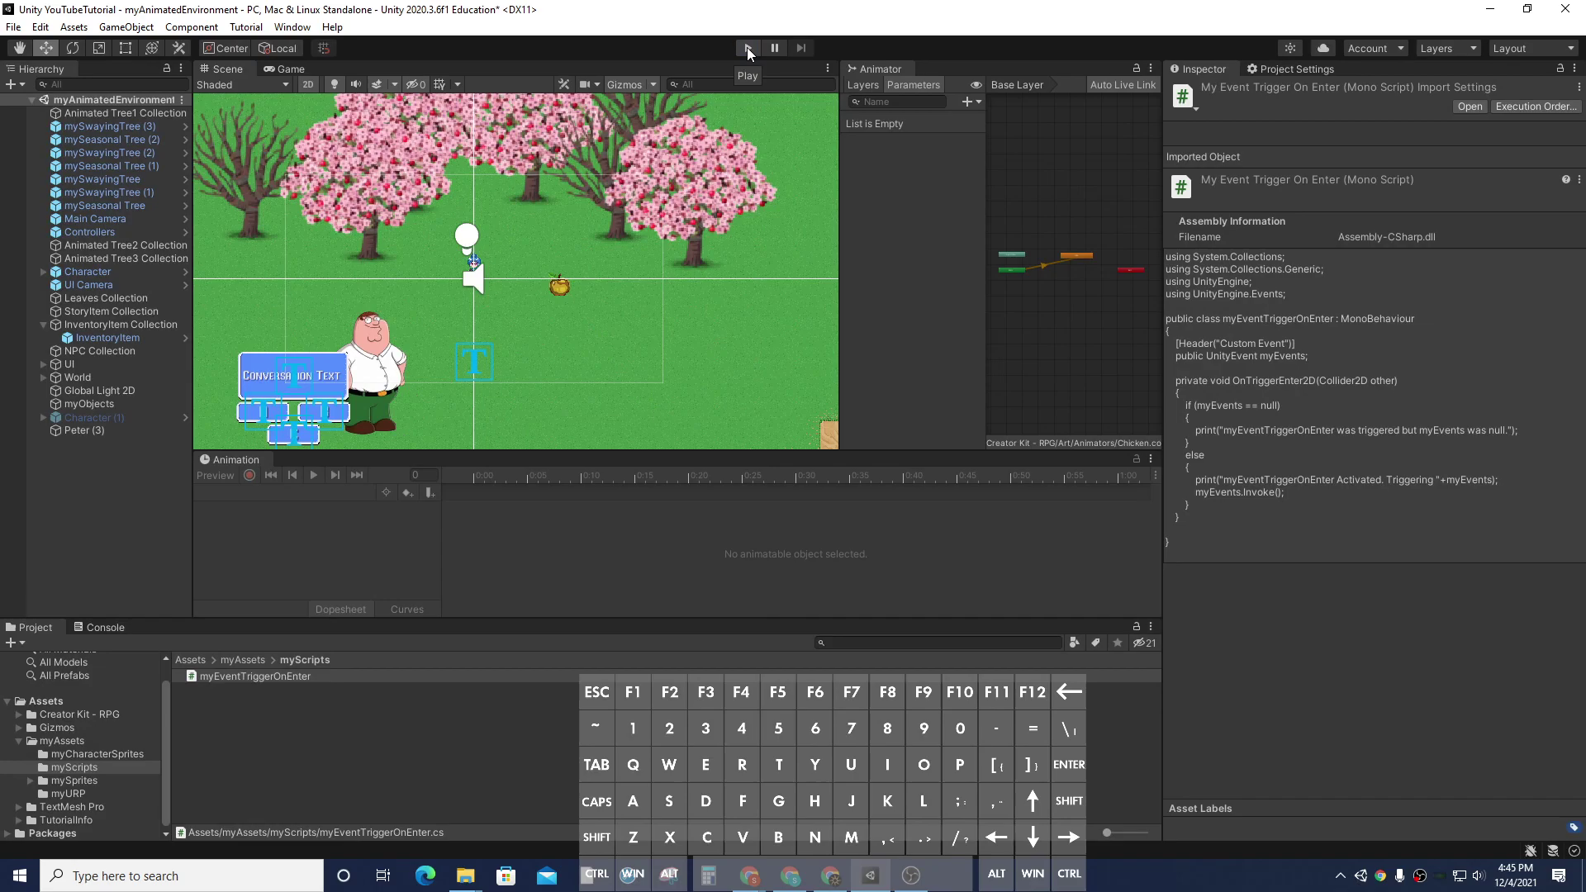
Add the My Event Trigger On Enter script as a component to the golden apple InventoryItem.
{"action": "left_click", "coordinate": [560, 286]}
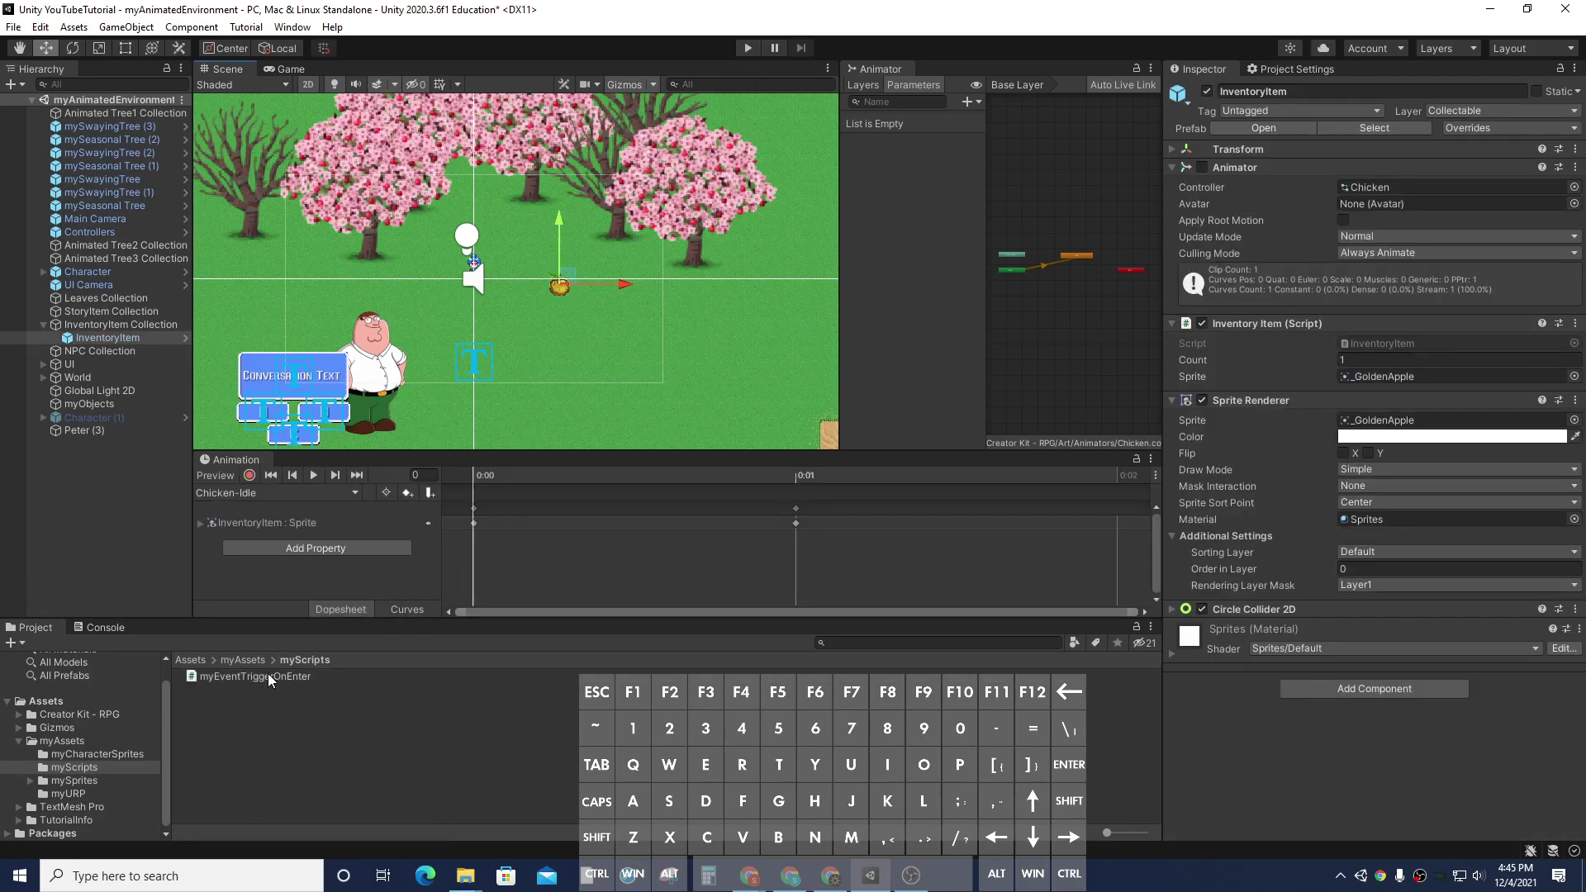
{"action": "left_click", "coordinate": [1385, 690]}
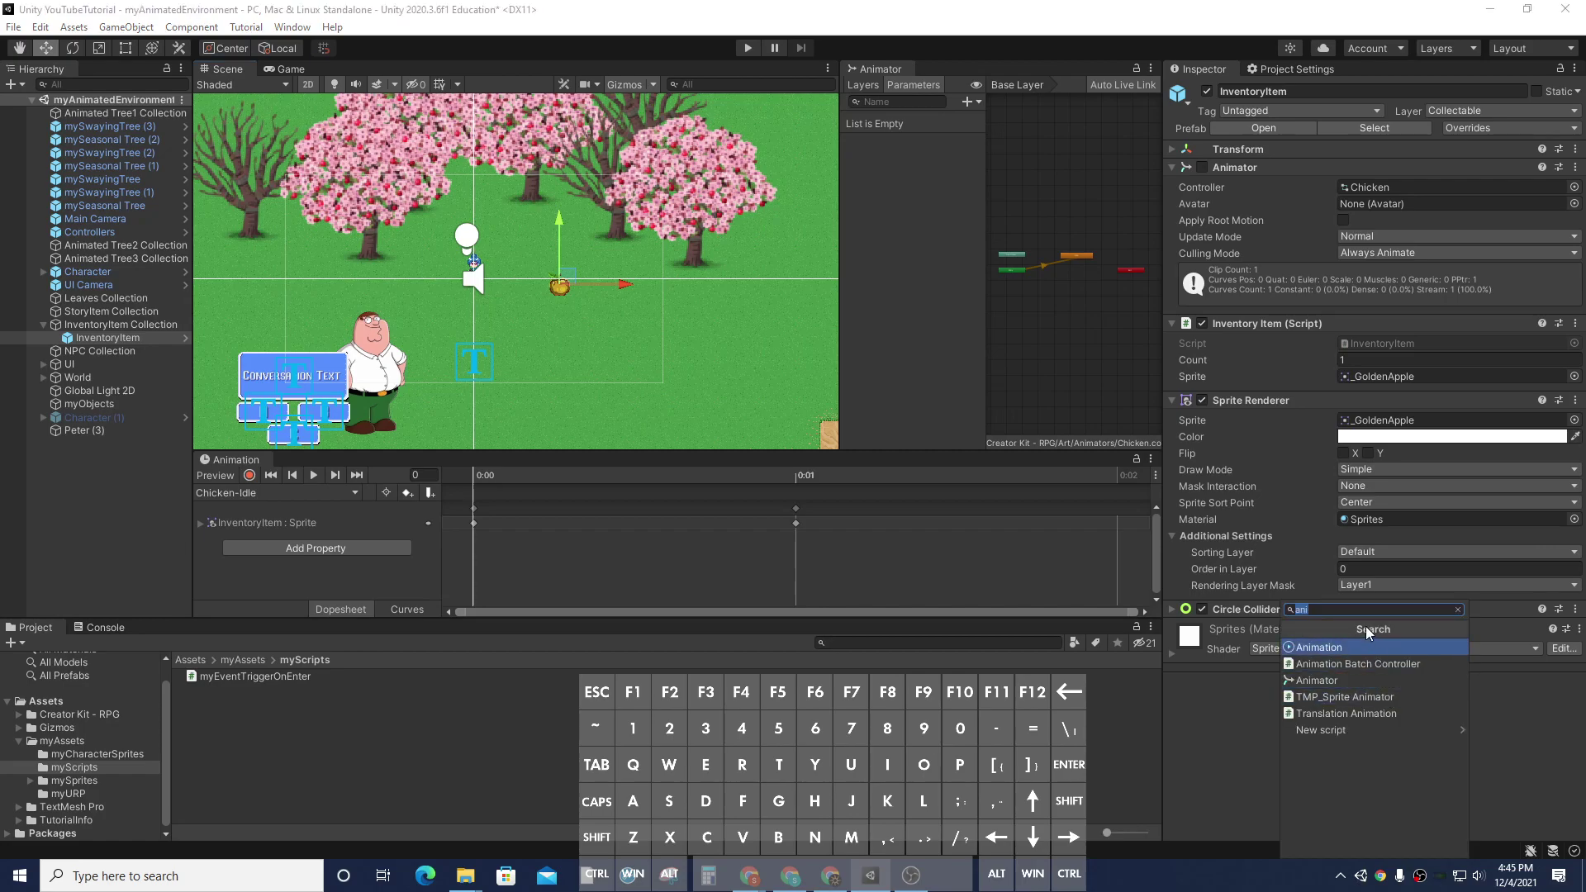
{"action": "type", "text": "my"}
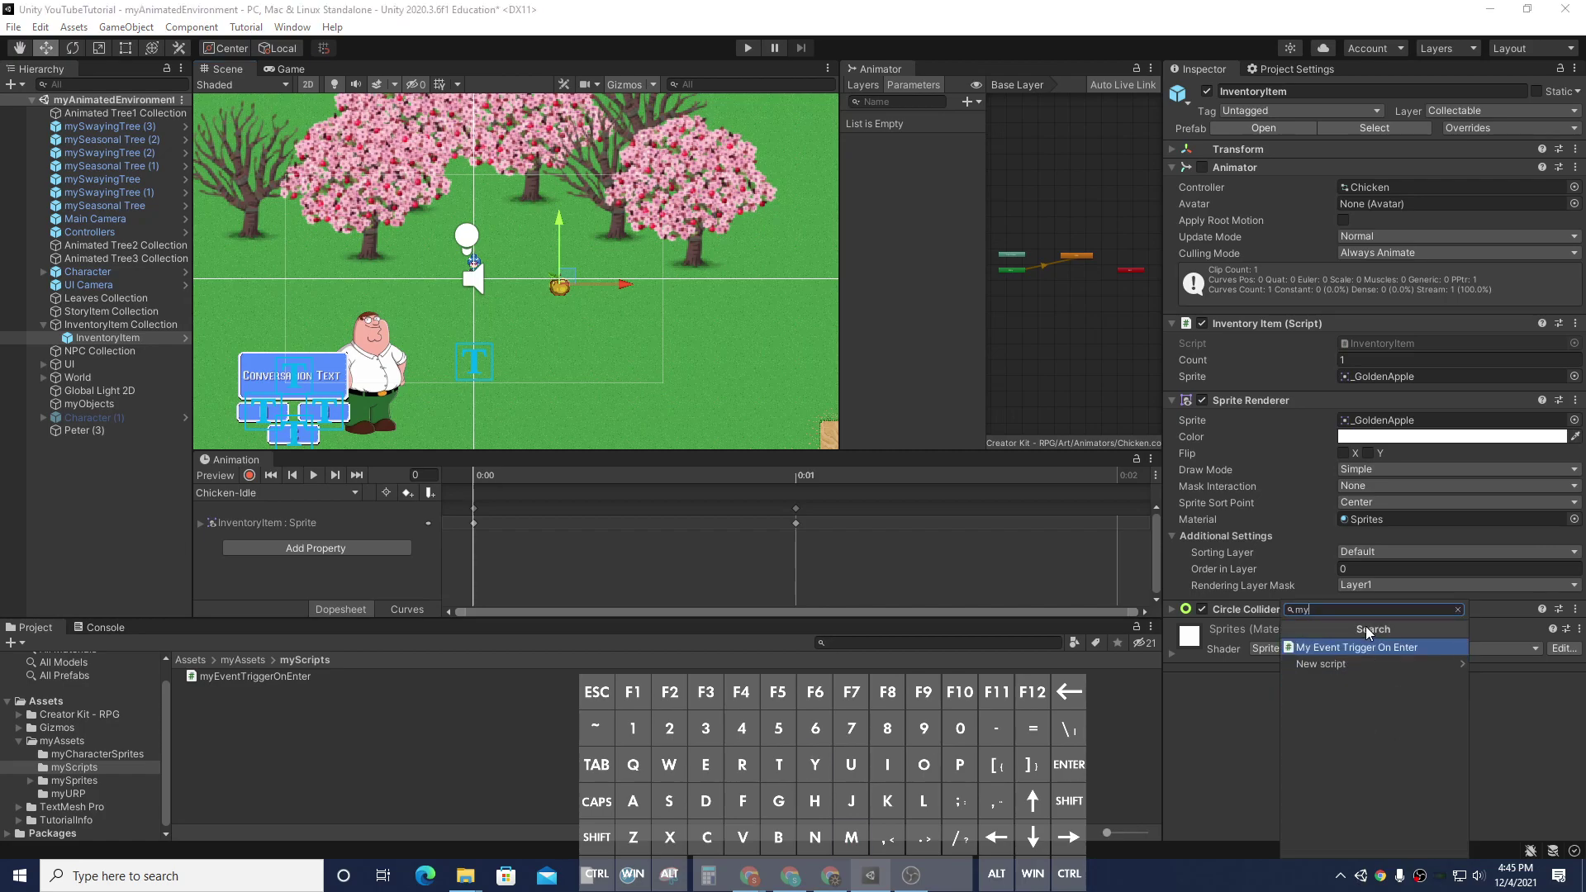
{"action": "left_click", "coordinate": [1382, 646]}
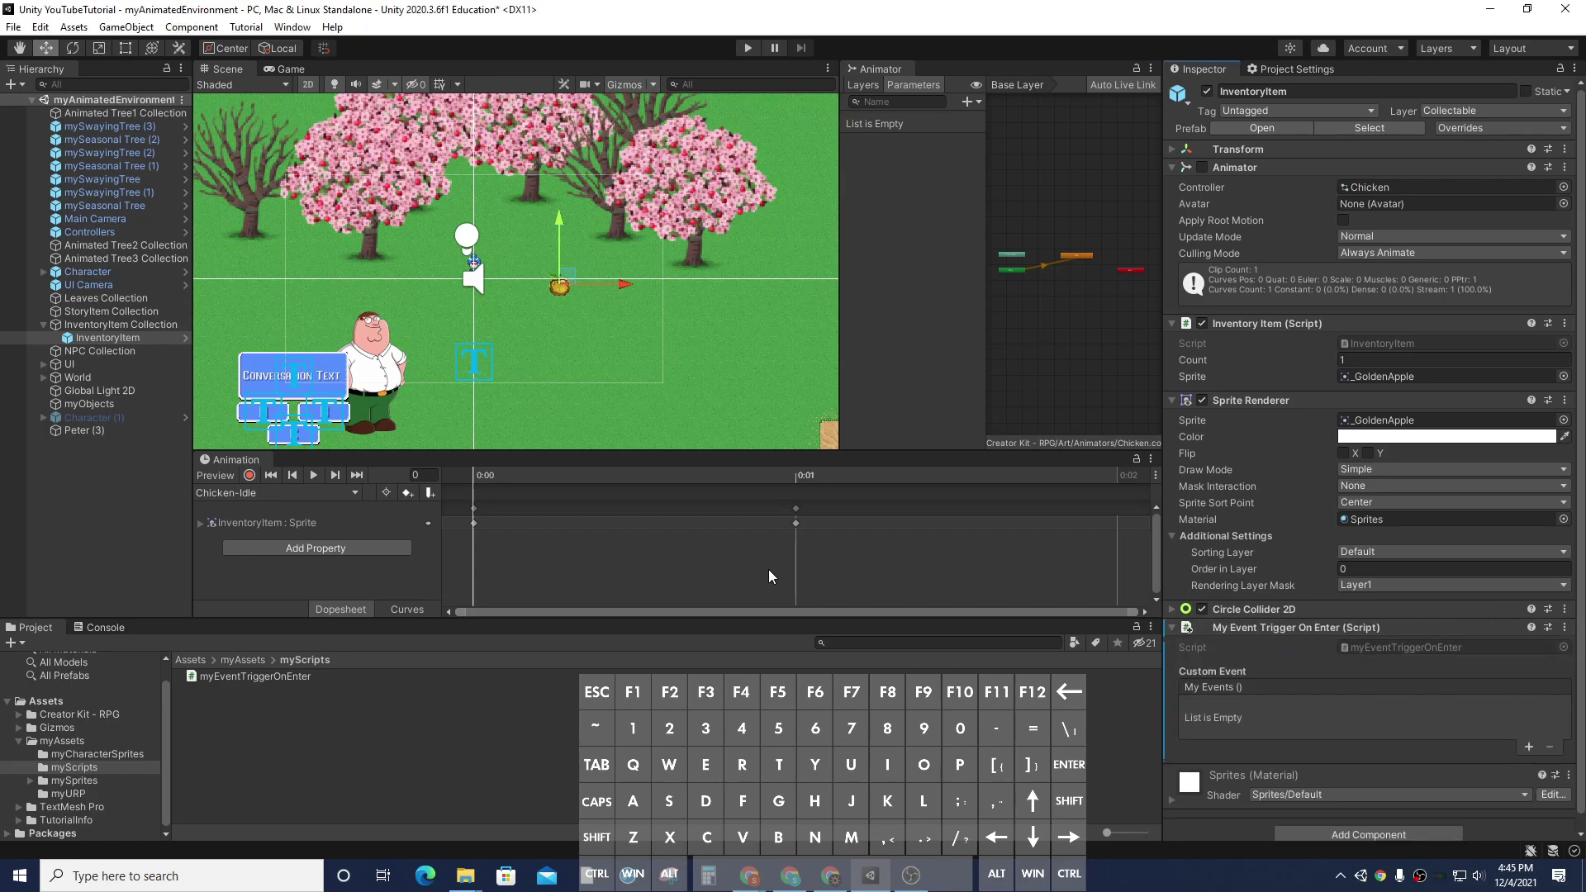
Add an entry to the script's My Events list and assign Peter (3) as its target object.
{"action": "scroll", "coordinate": [1053, 525], "scroll_direction": "down", "scroll_amount": 1}
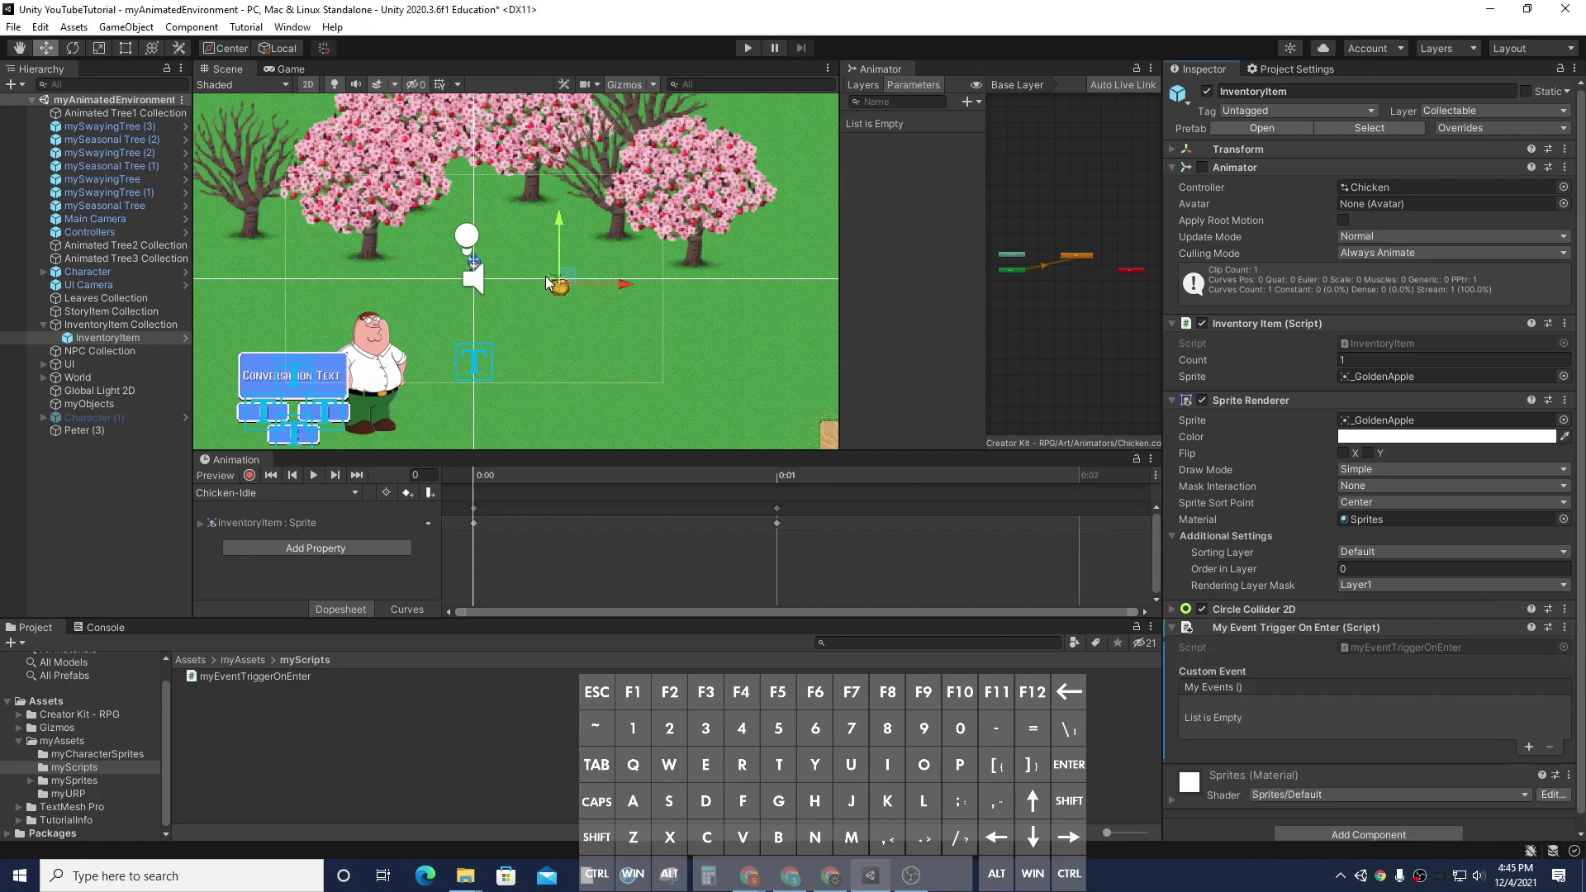
{"action": "scroll", "coordinate": [1325, 626], "scroll_direction": "down", "scroll_amount": 1}
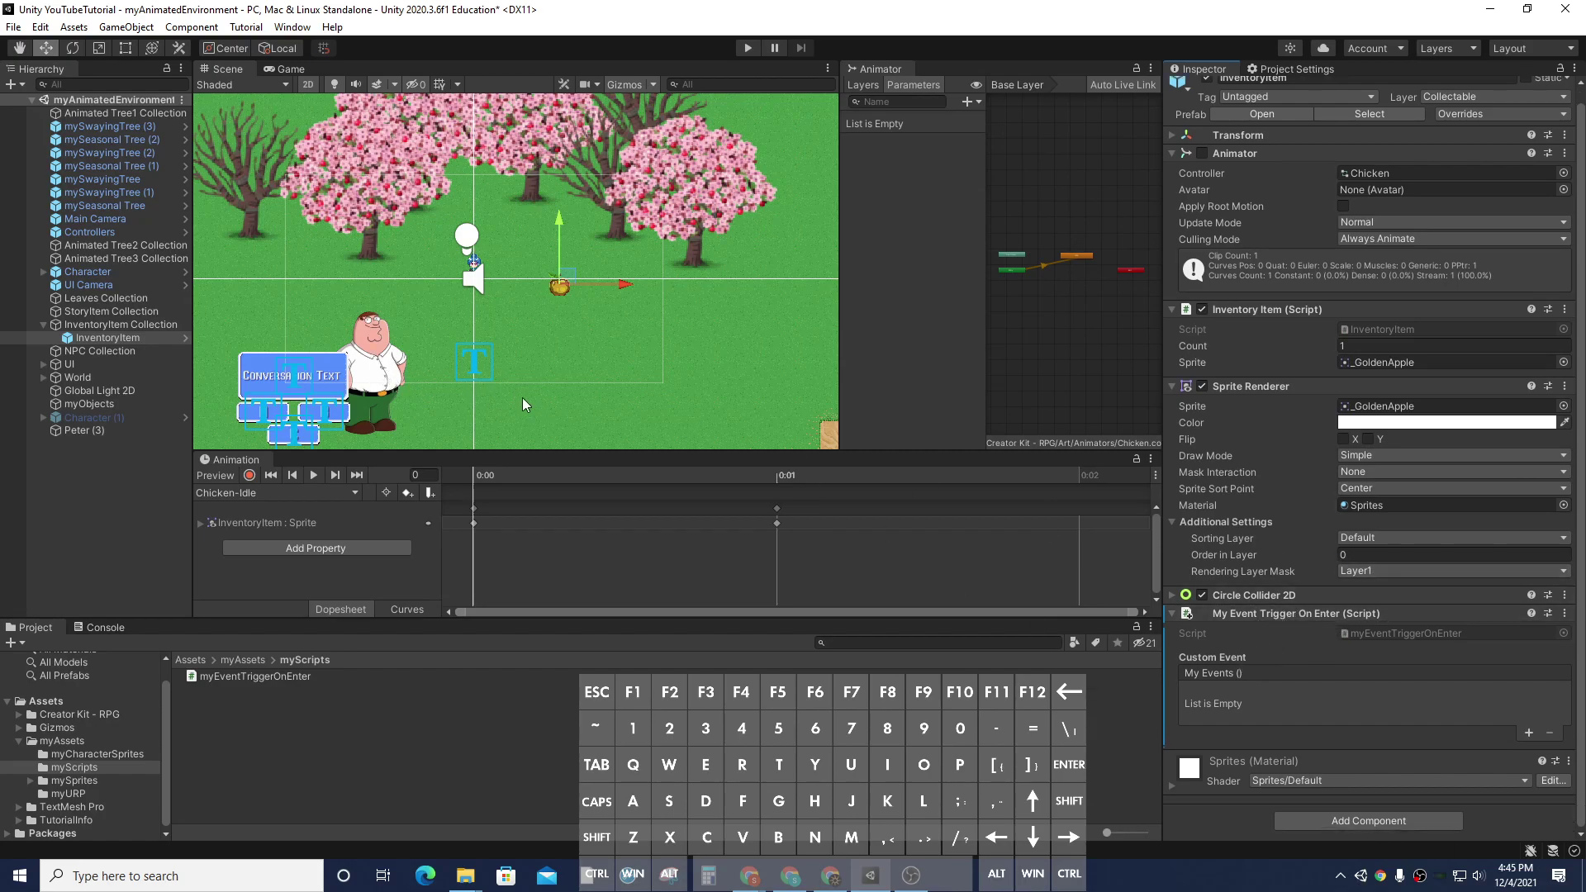
{"action": "left_click", "coordinate": [1529, 732]}
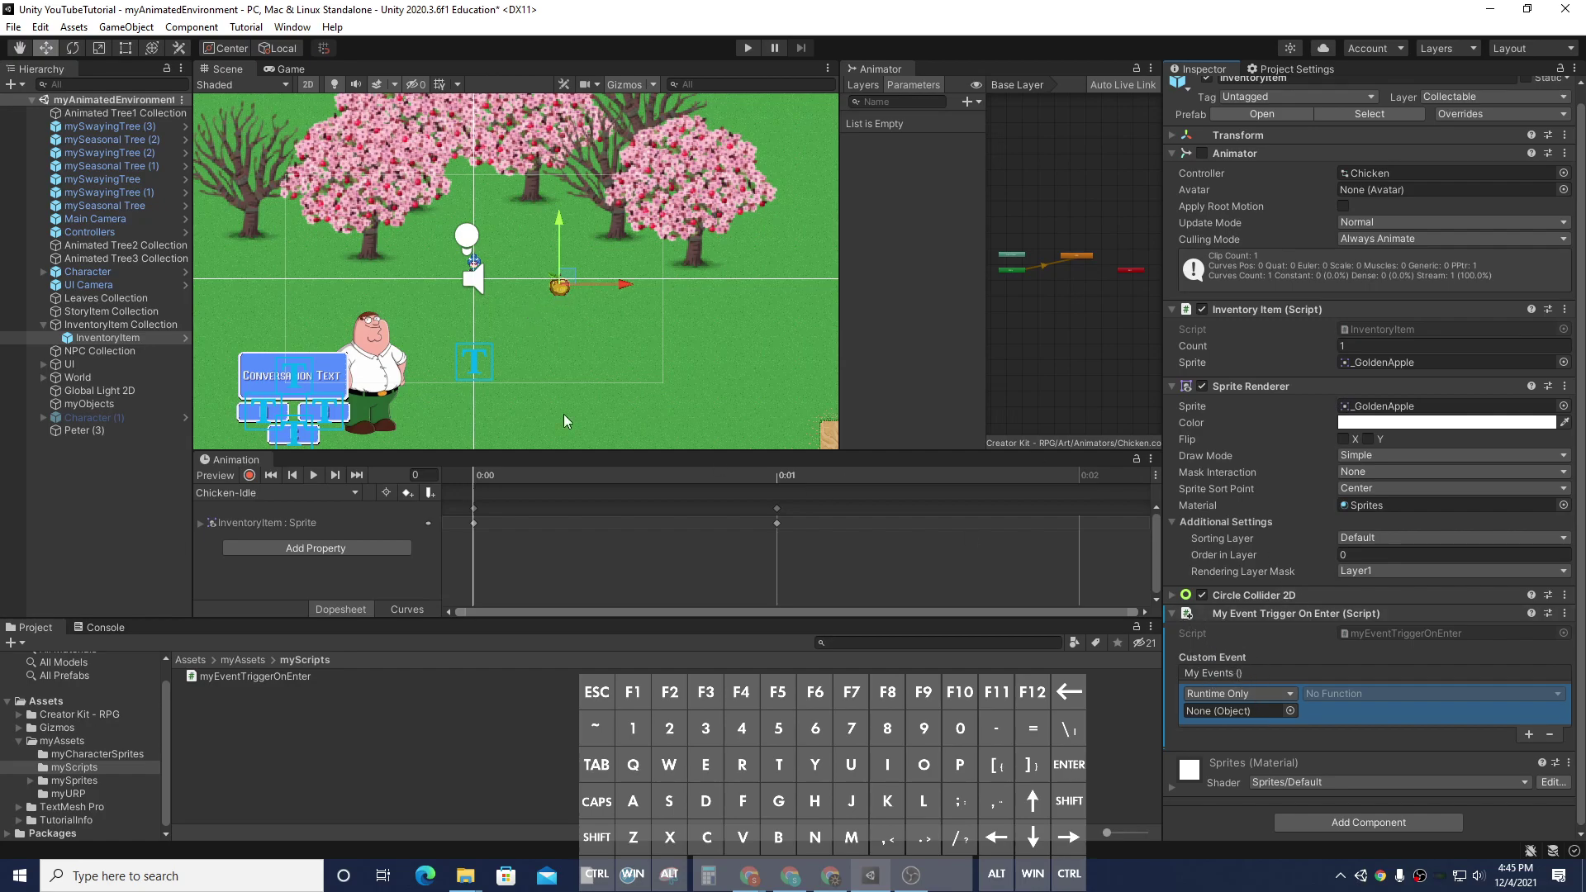
{"action": "left_click", "coordinate": [72, 431]}
{"action": "left_click_drag", "start_coordinate": [72, 431], "coordinate": [1235, 711]}
Set the event's function to Animator SetTrigger (string) with patrolTrigger as its argument.
{"action": "left_click", "coordinate": [1369, 701]}
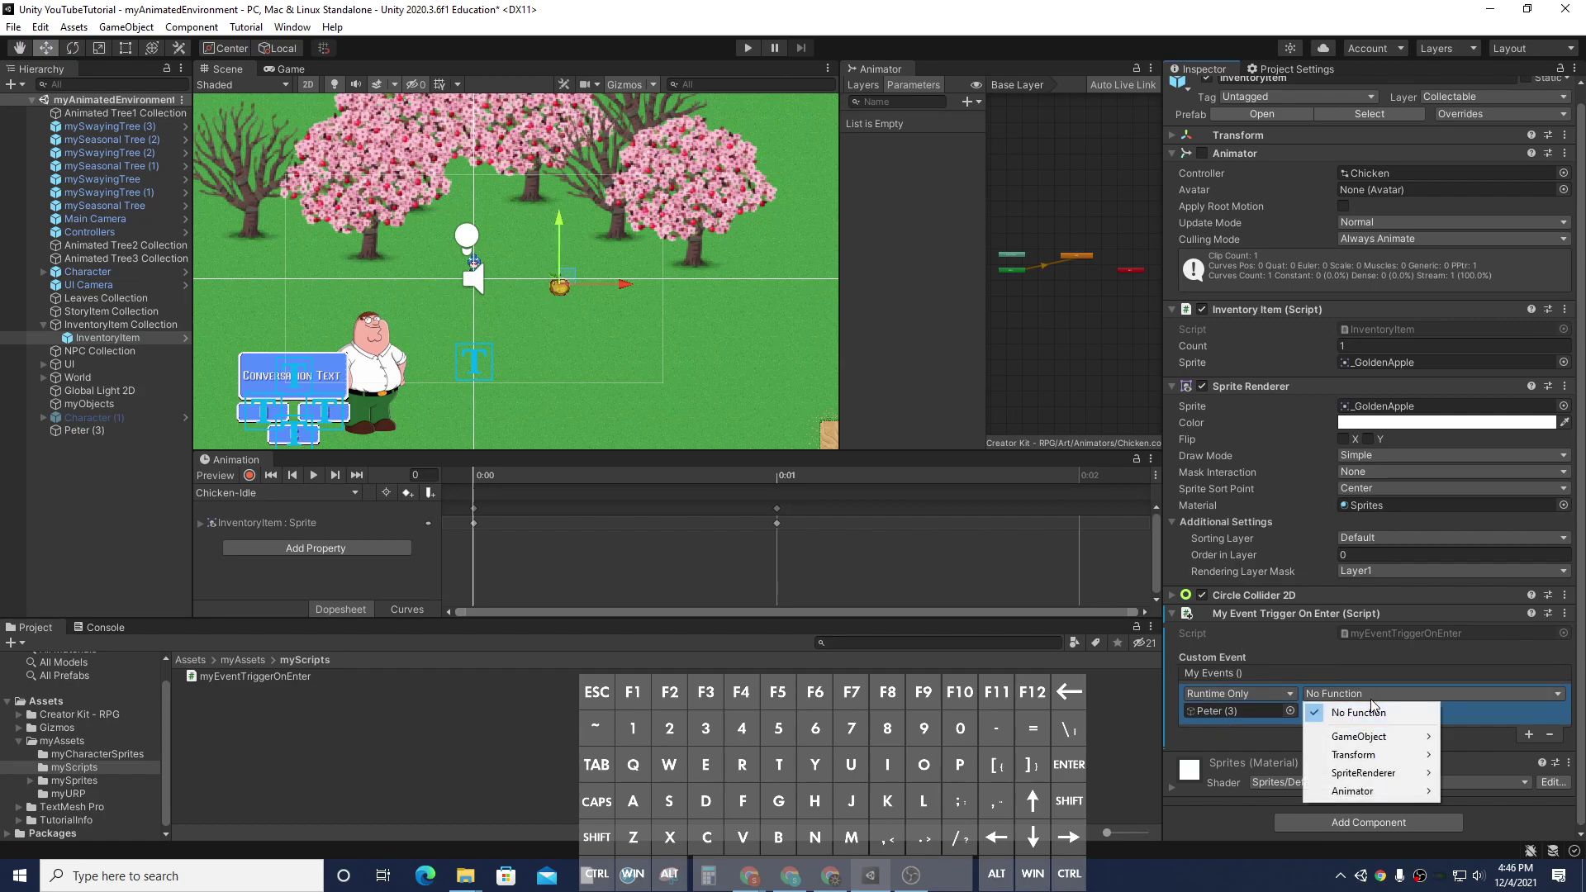
{"action": "mouse_move", "coordinate": [1387, 794]}
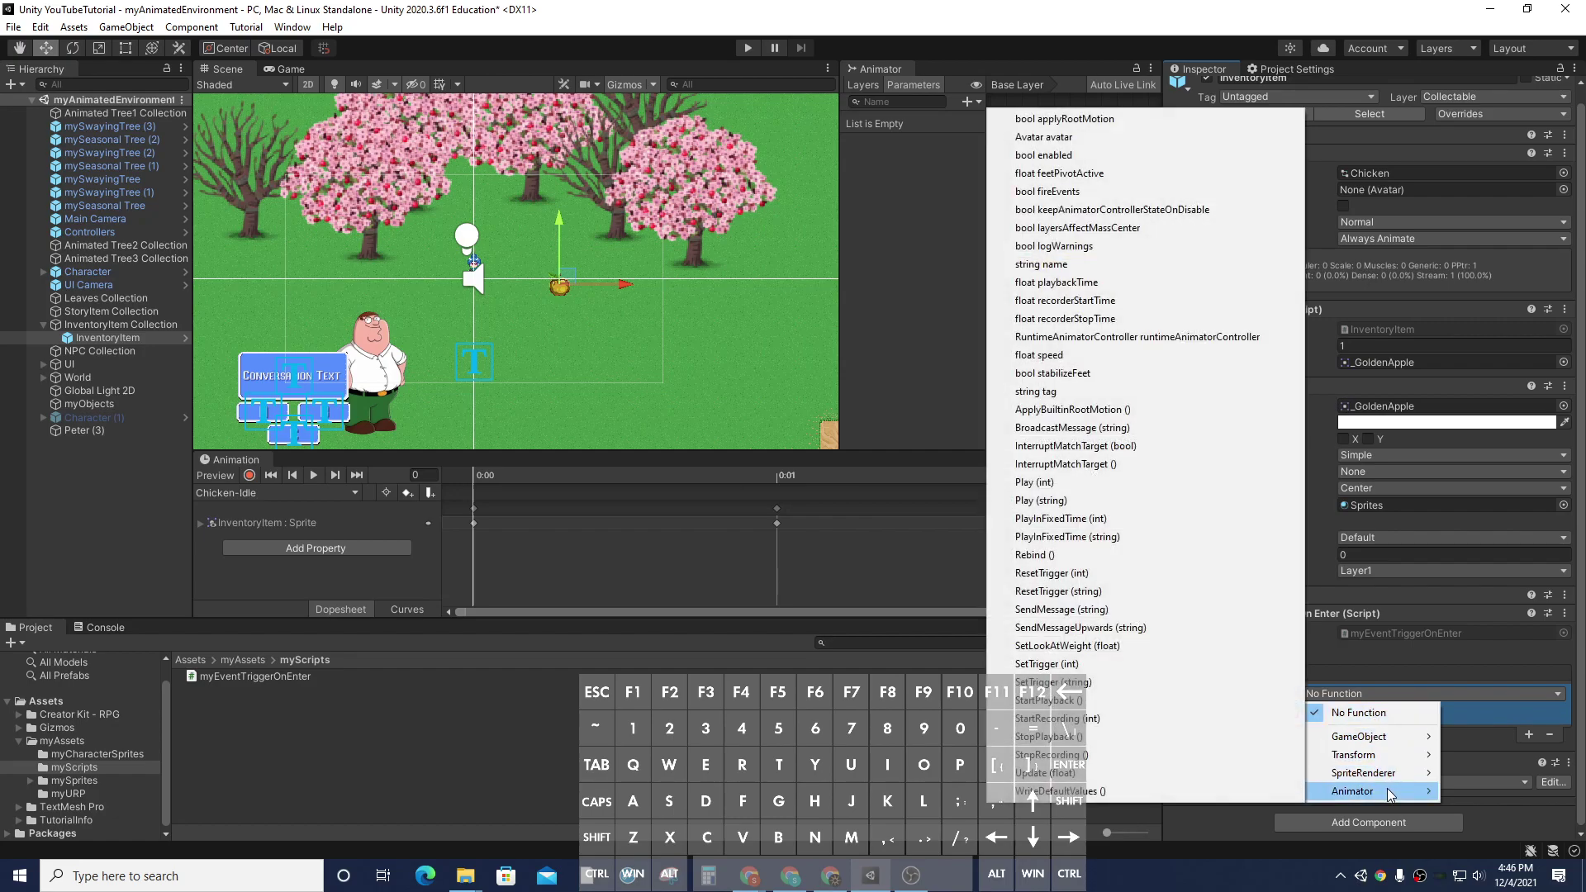
{"action": "left_click", "coordinate": [1104, 692]}
{"action": "left_click", "coordinate": [1374, 712]}
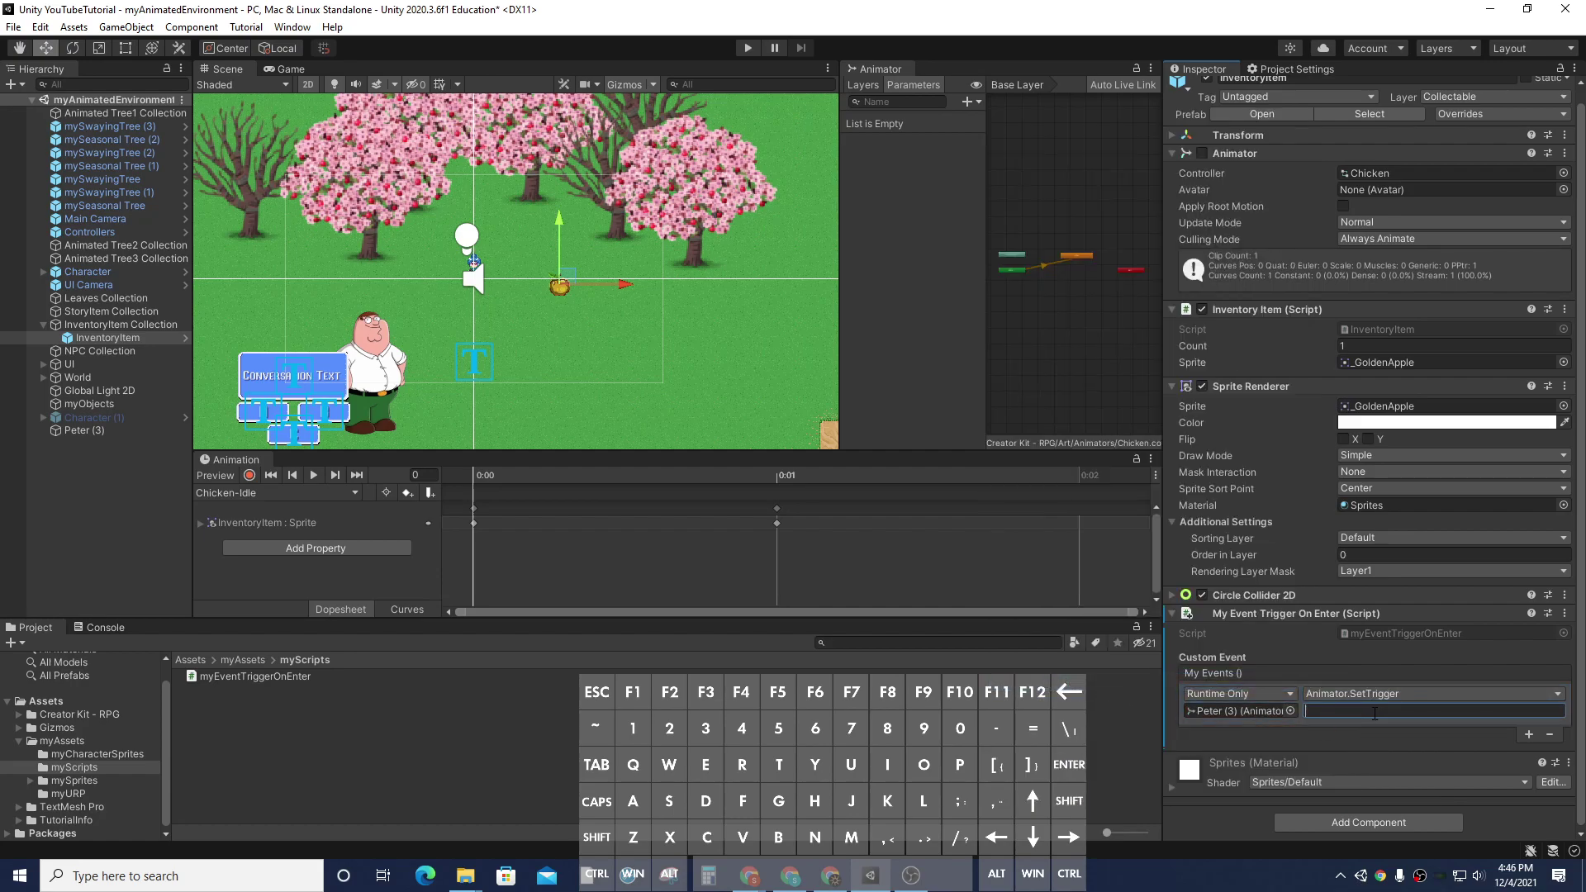
{"action": "type", "text": "patrolTrigger"}
Run the scene with Peter (3) selected, walk the hero east into the golden apple, and walk back west to check Peter's patrol.
{"action": "left_click", "coordinate": [114, 426]}
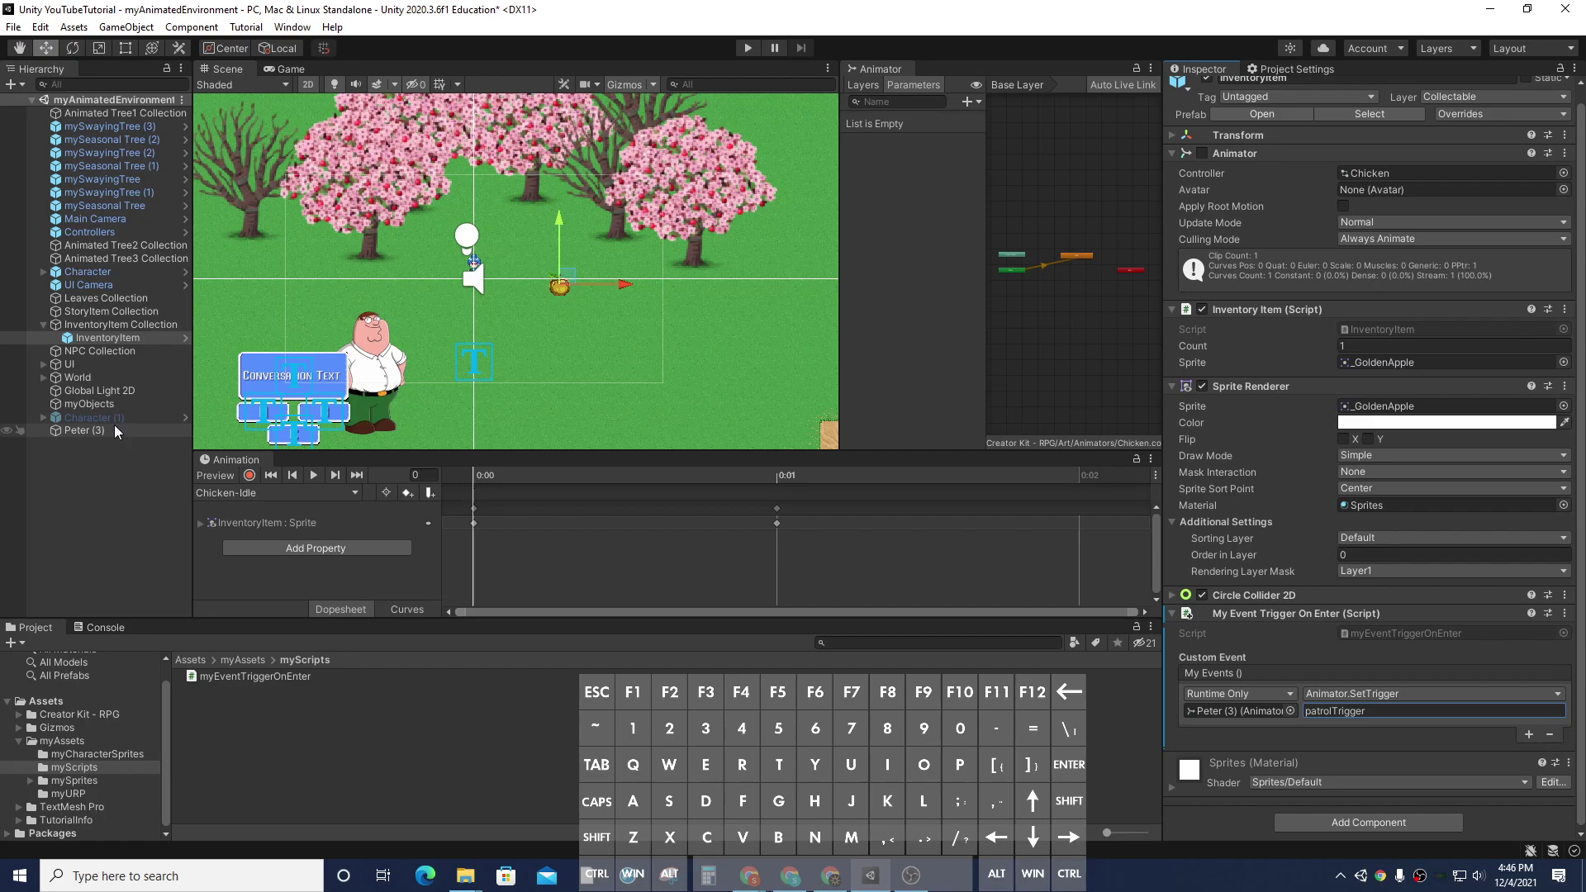
{"action": "left_click", "coordinate": [742, 52]}
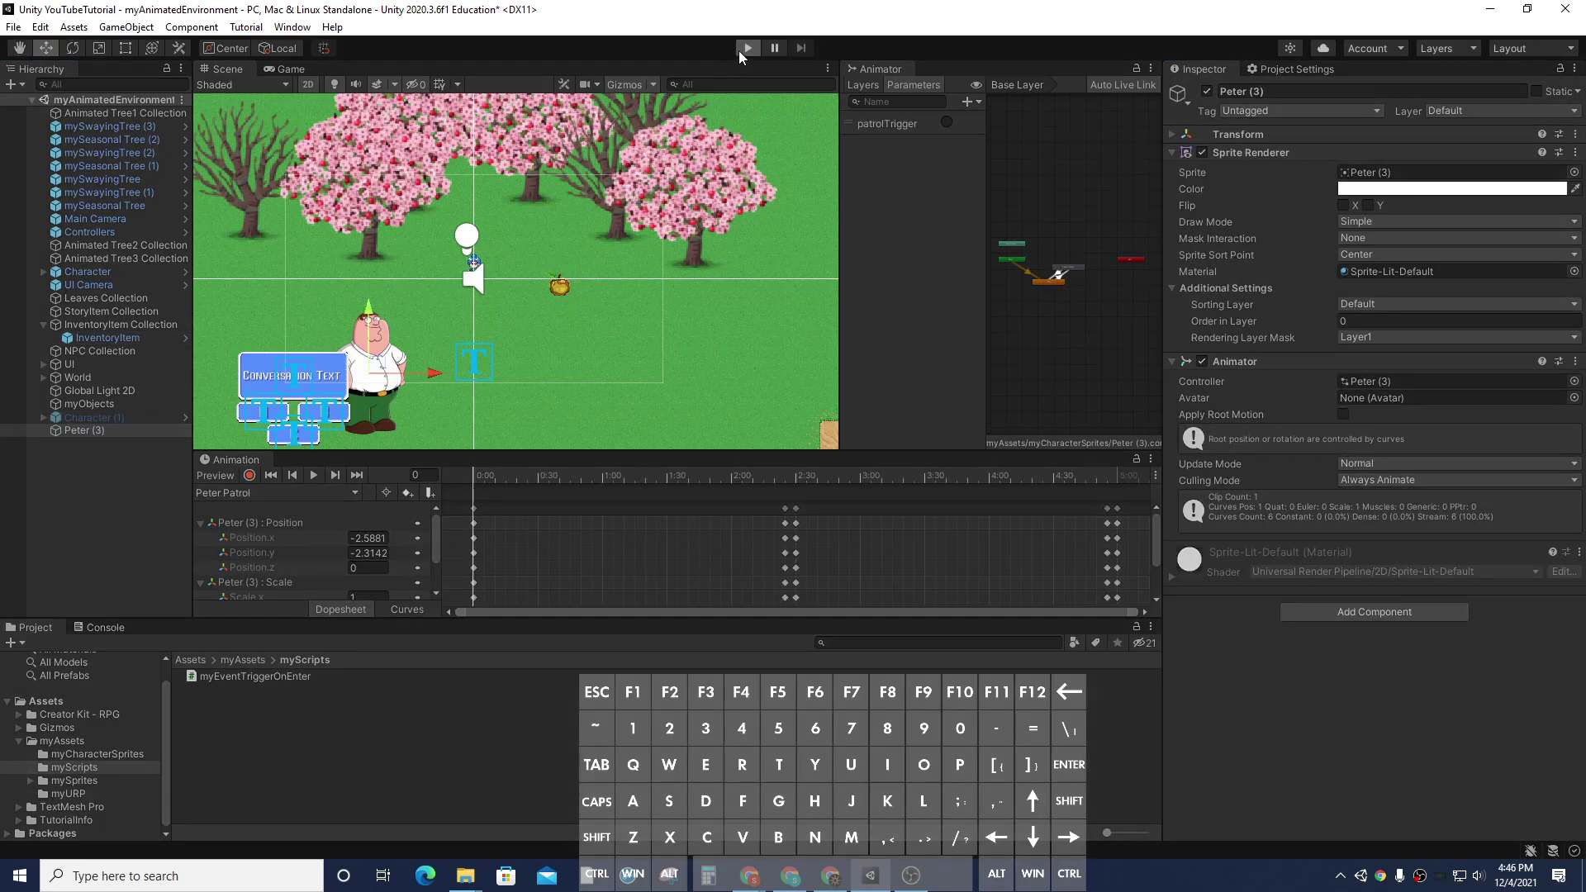
{"action": "left_click", "coordinate": [946, 122]}
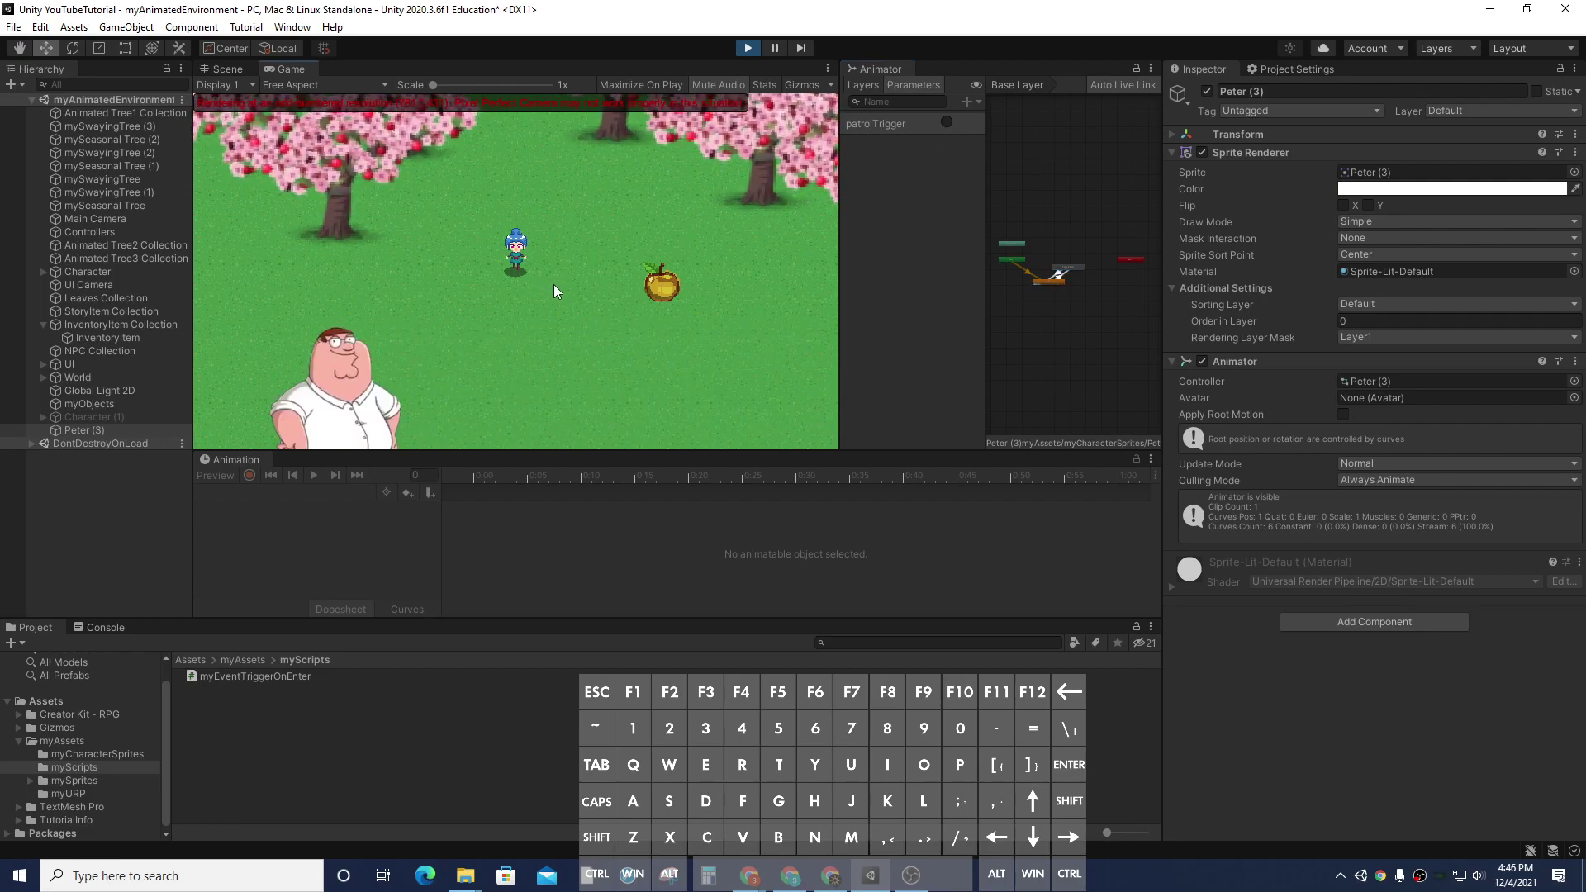
{"action": "key", "text": "Right"}
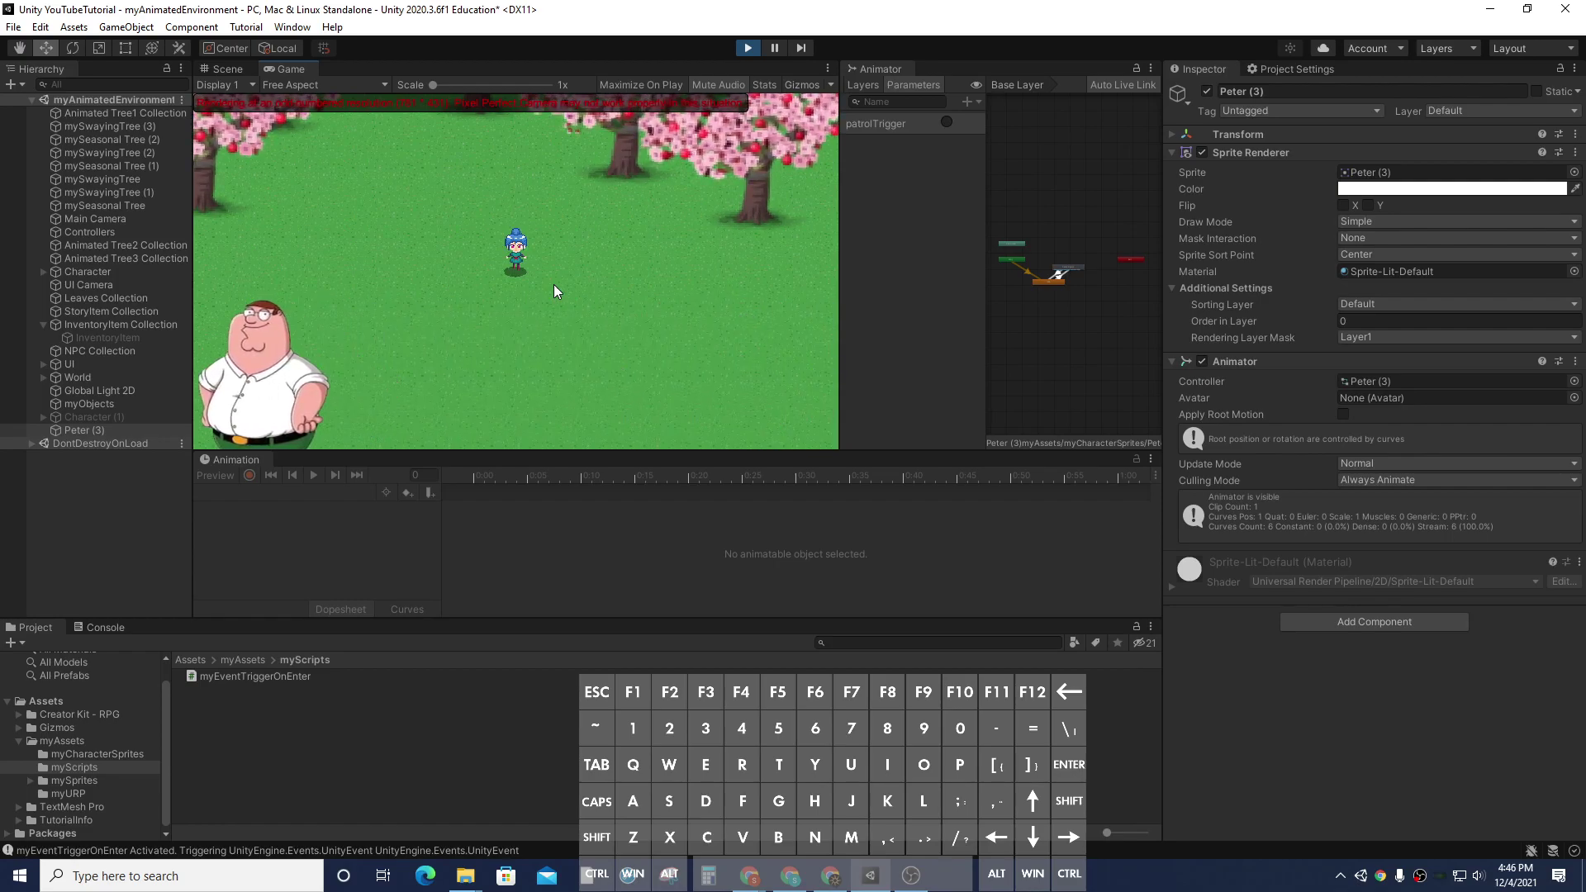
{"action": "key", "text": "Left"}
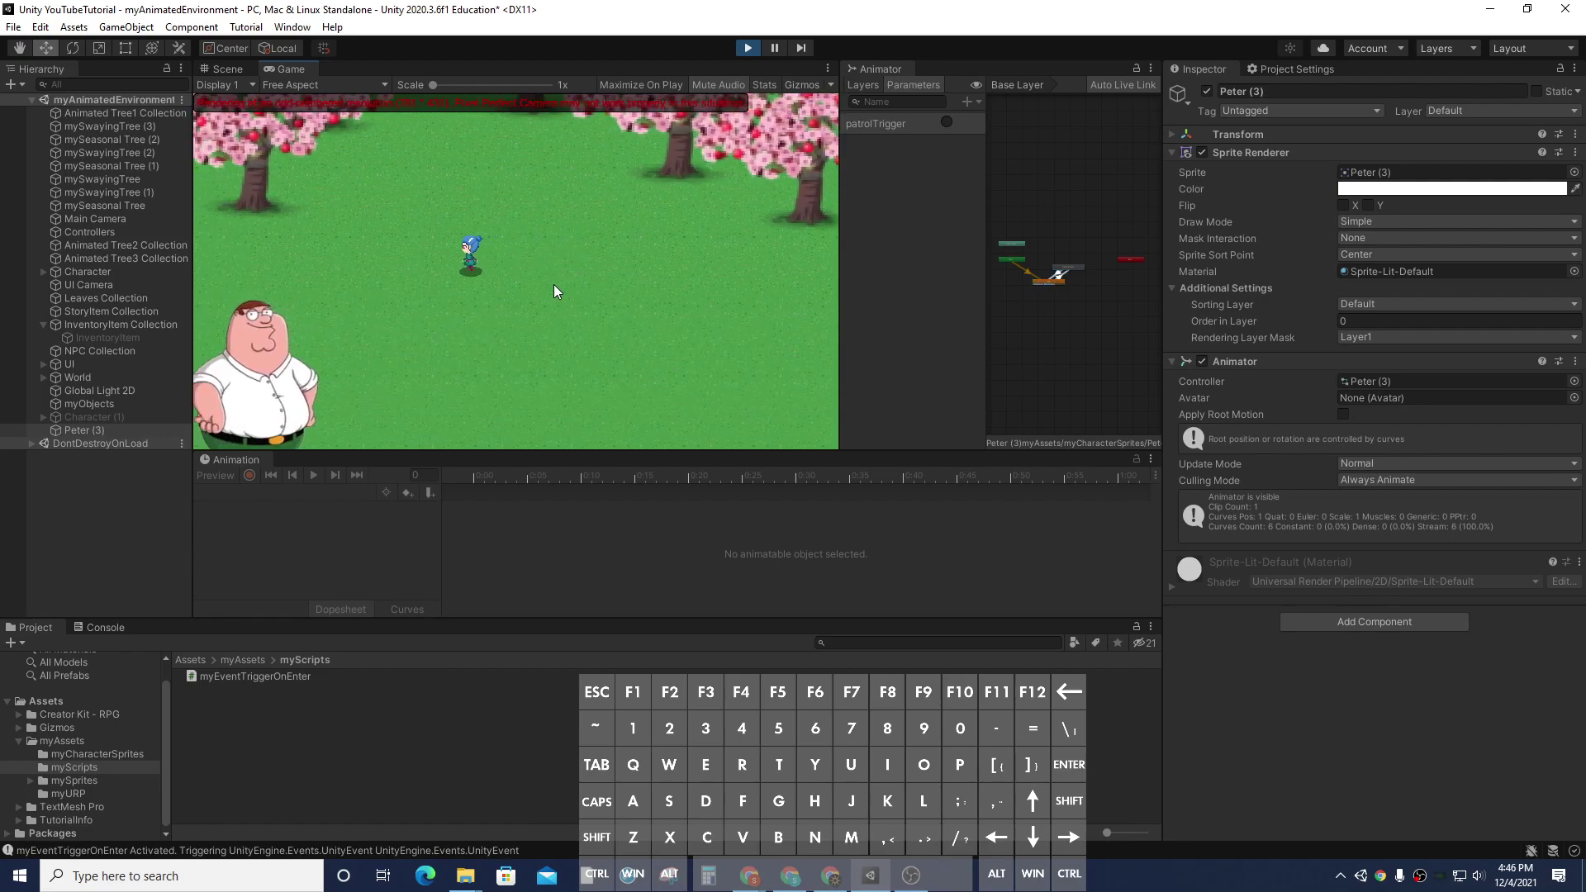